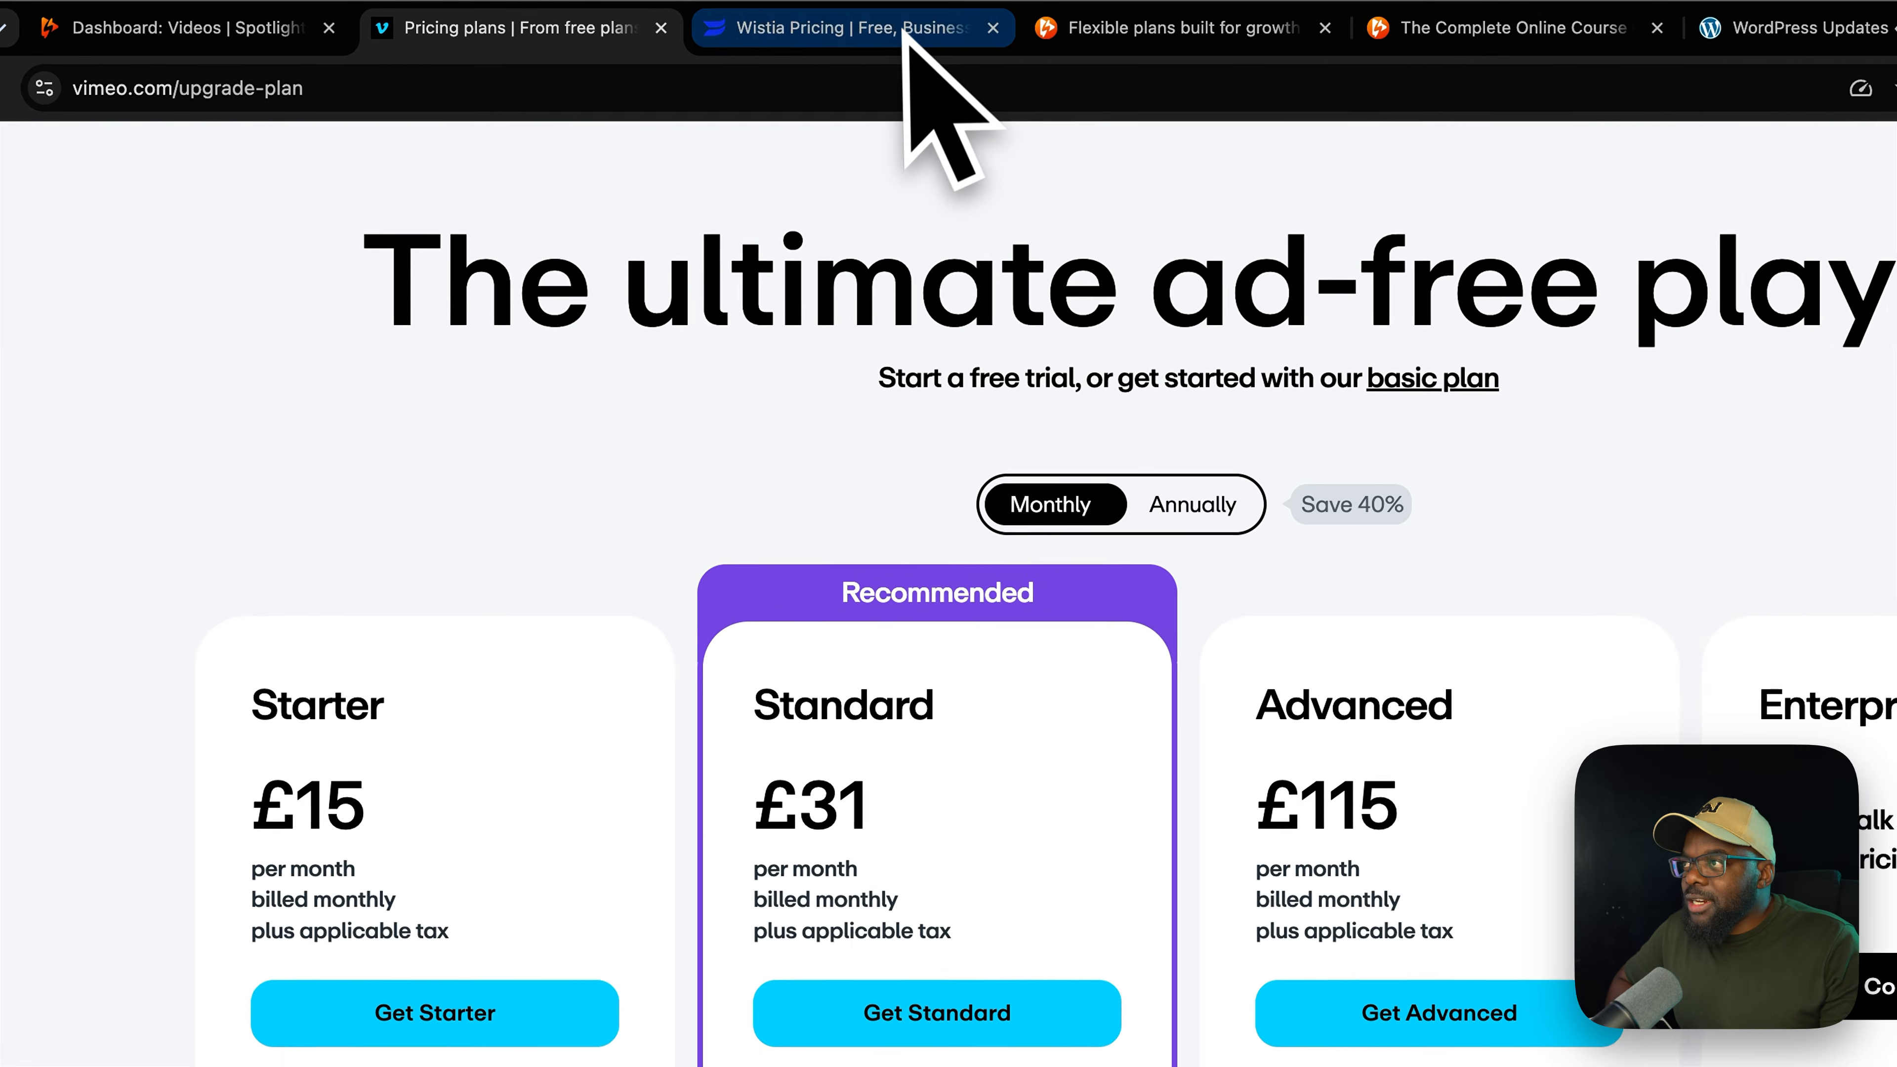
Compare the pricing plans of Wistia and Spotlightr, including the plan features listed for each Spotlightr tier
left_click(942, 38)
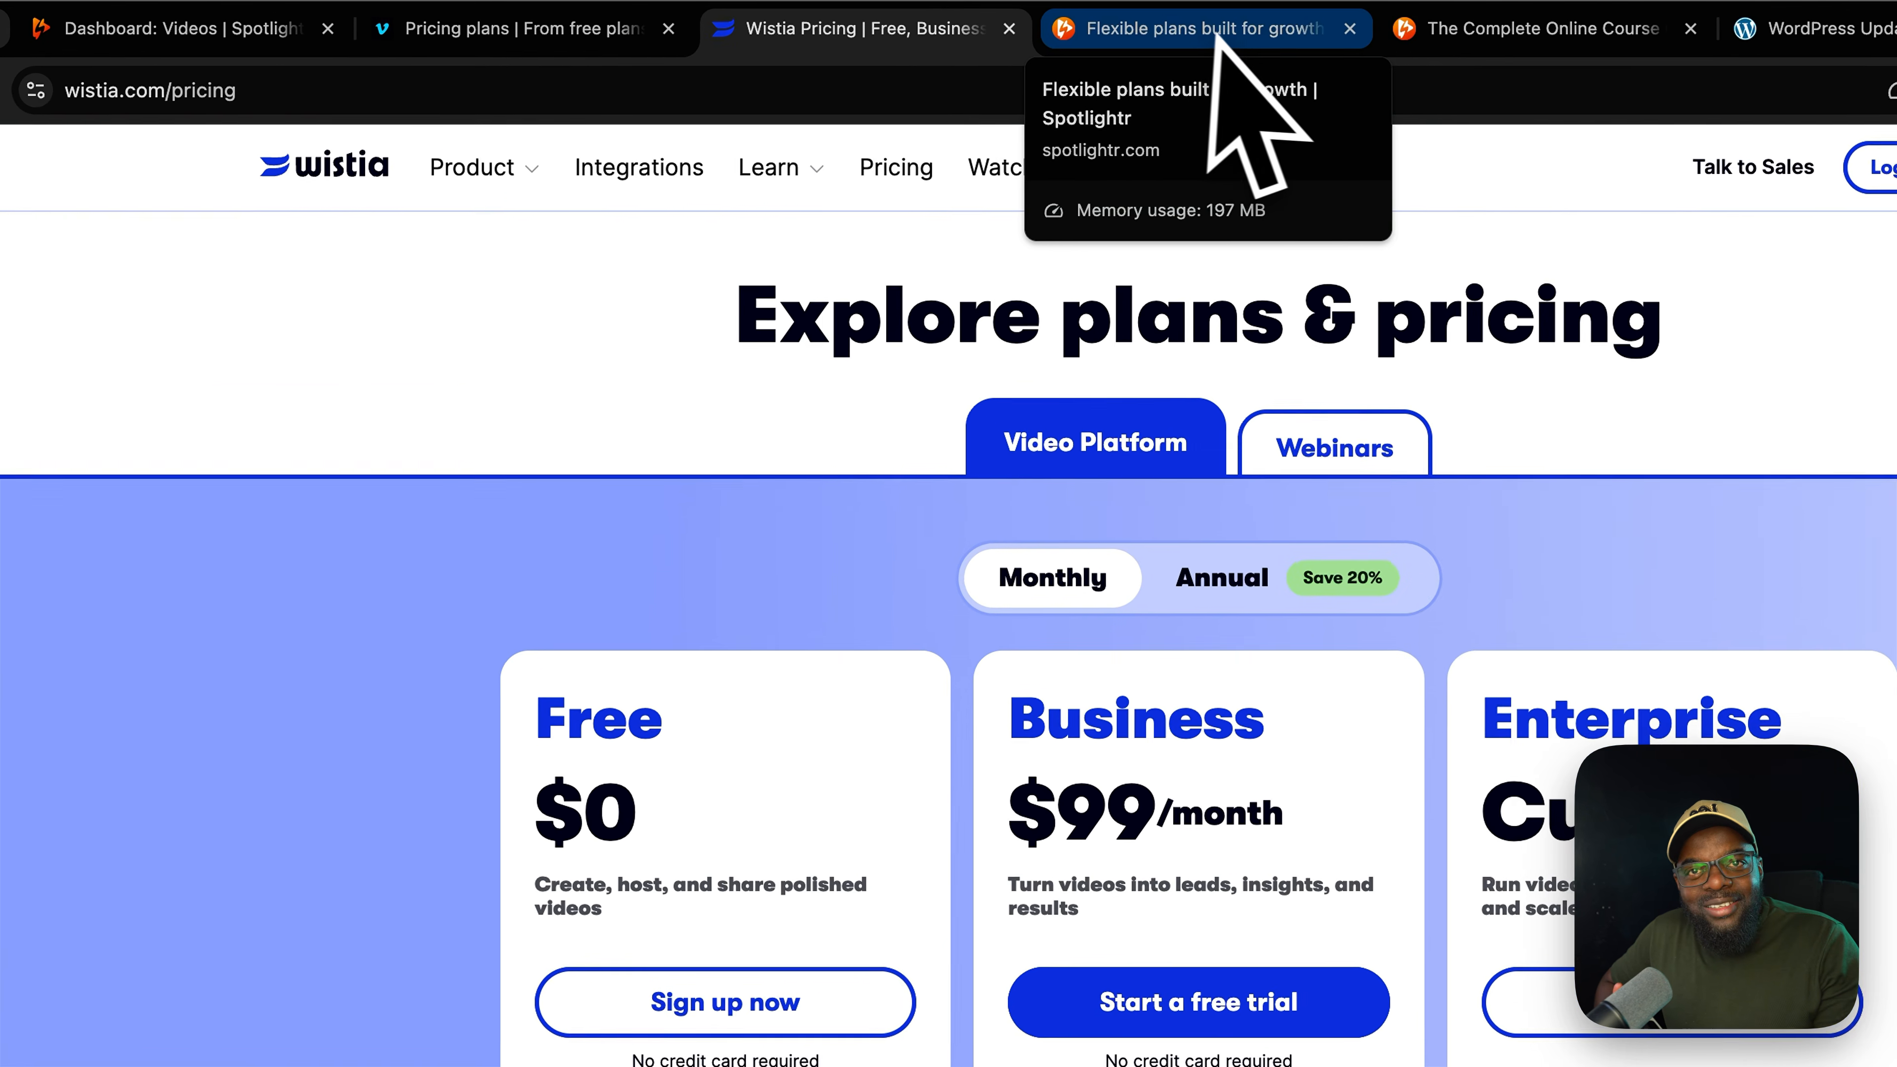
left_click(1217, 36)
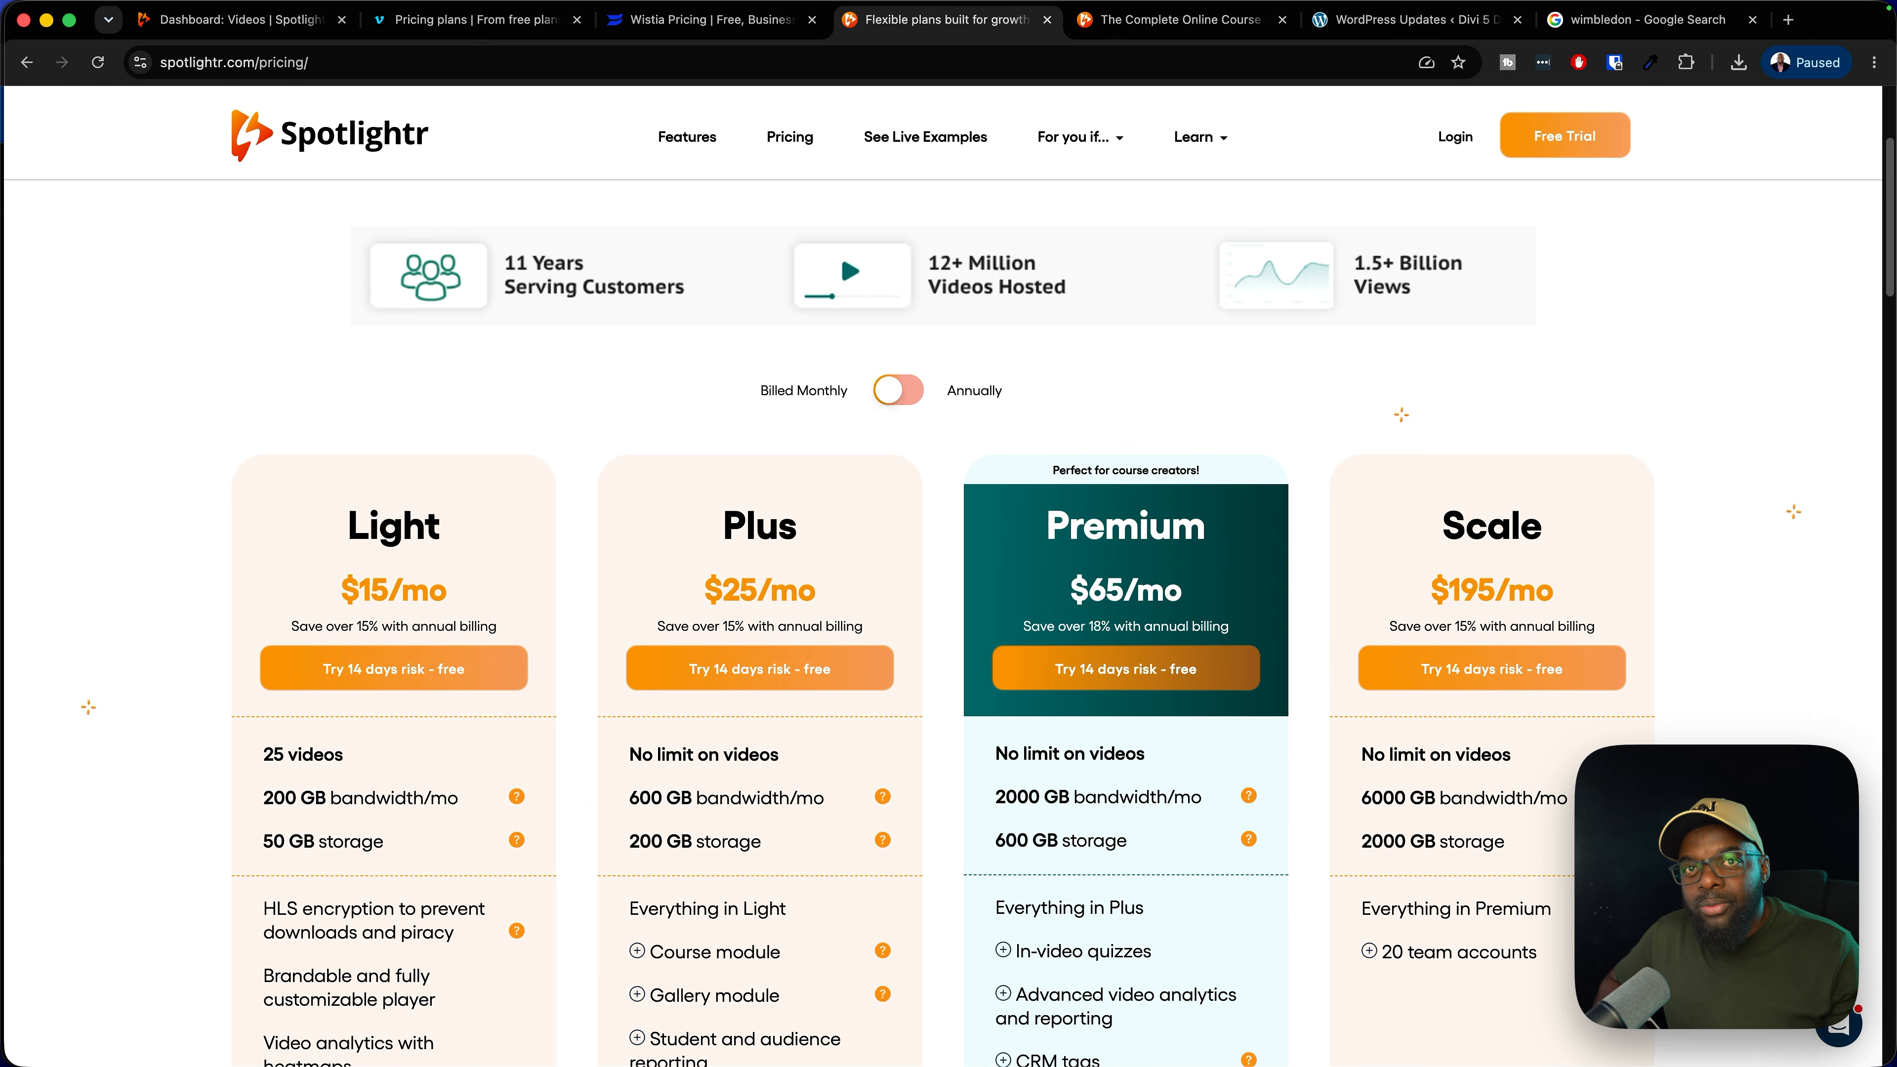
scroll(791, 800, "down", 1)
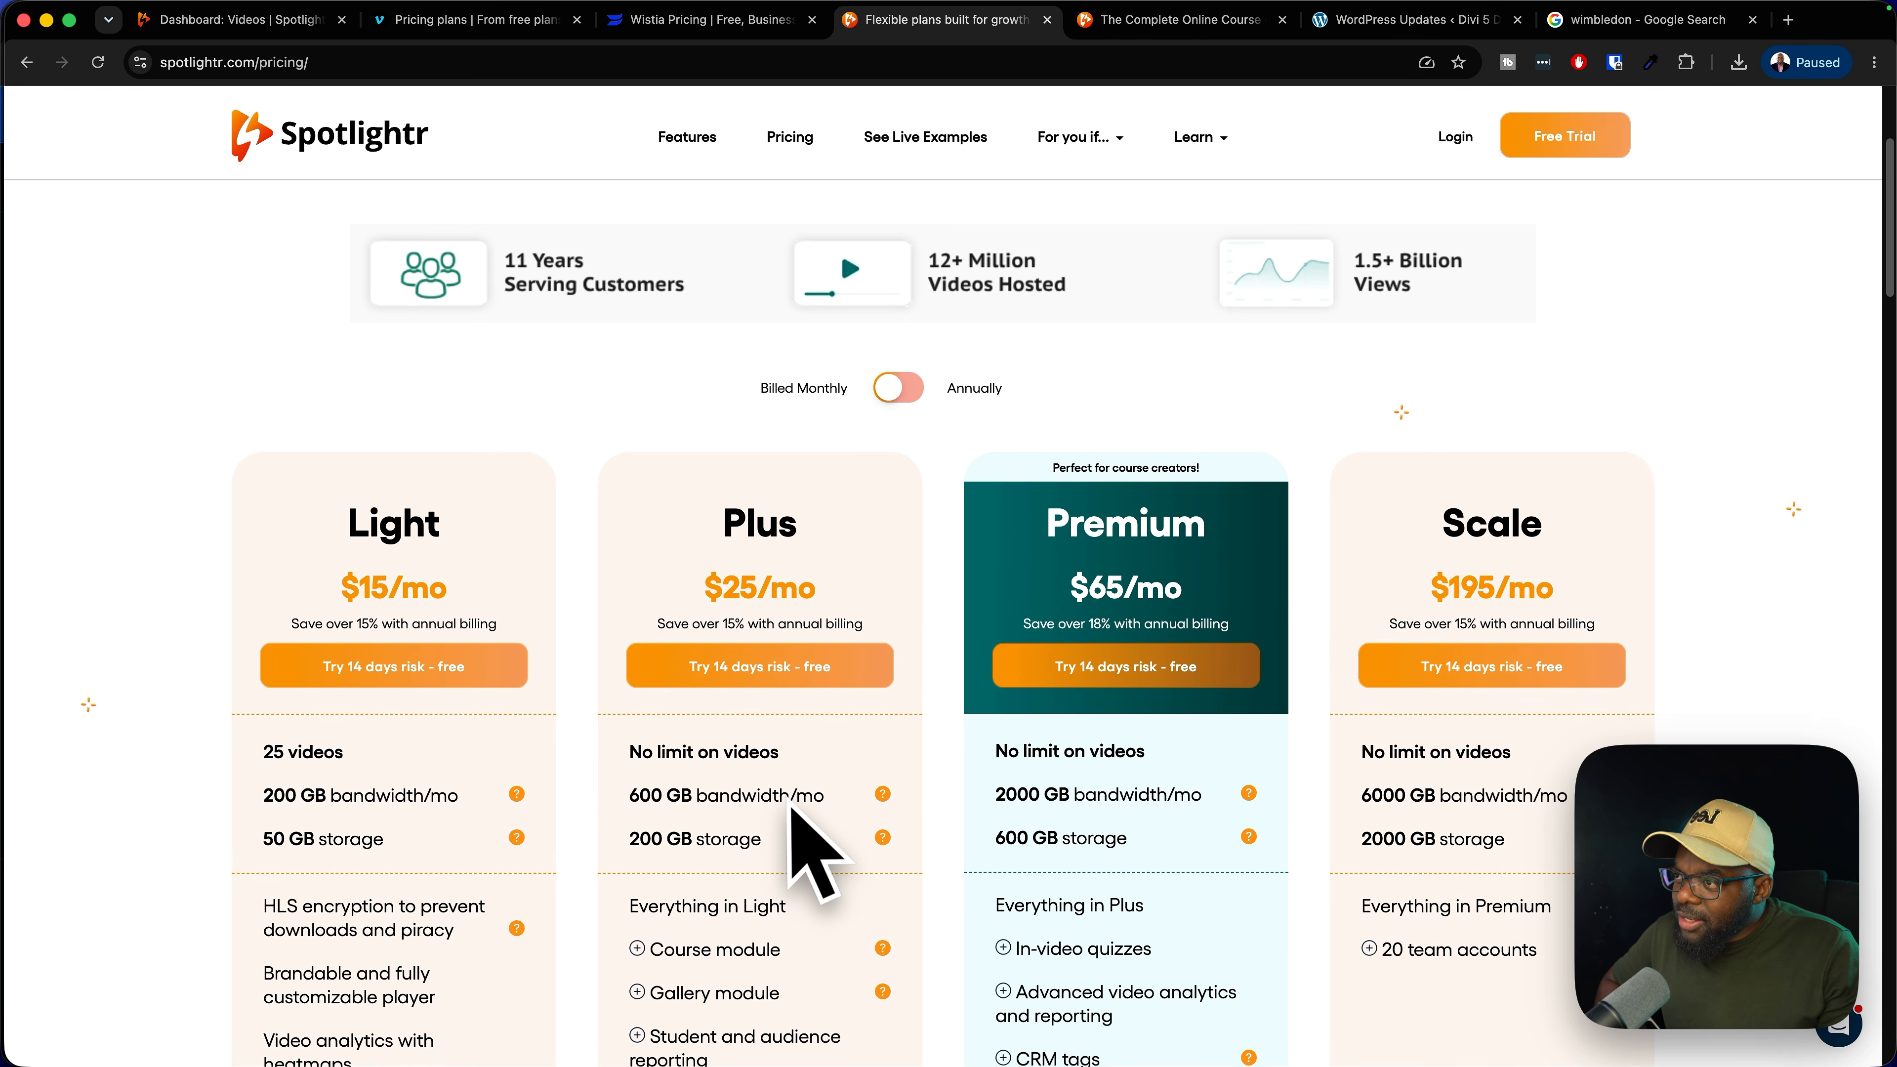
scroll(792, 804, "down", 5)
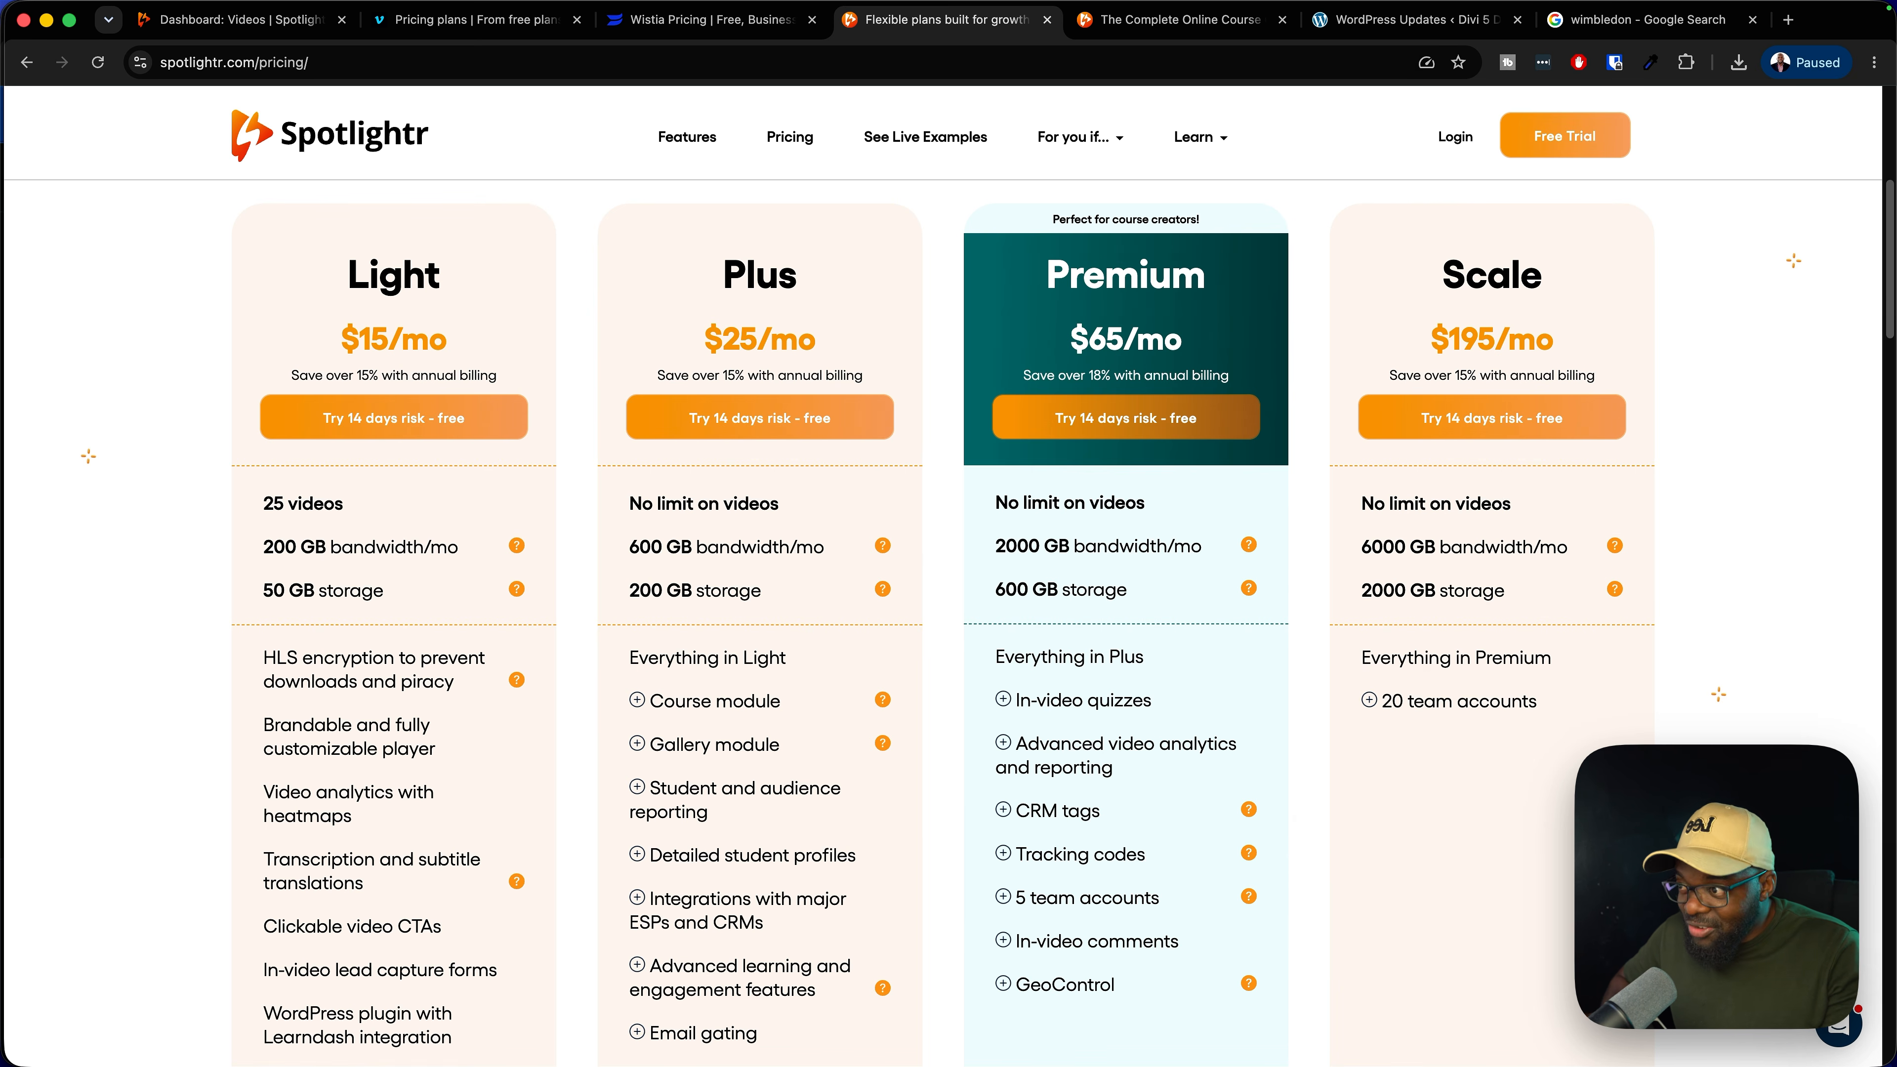
scroll(775, 876, "up", 1)
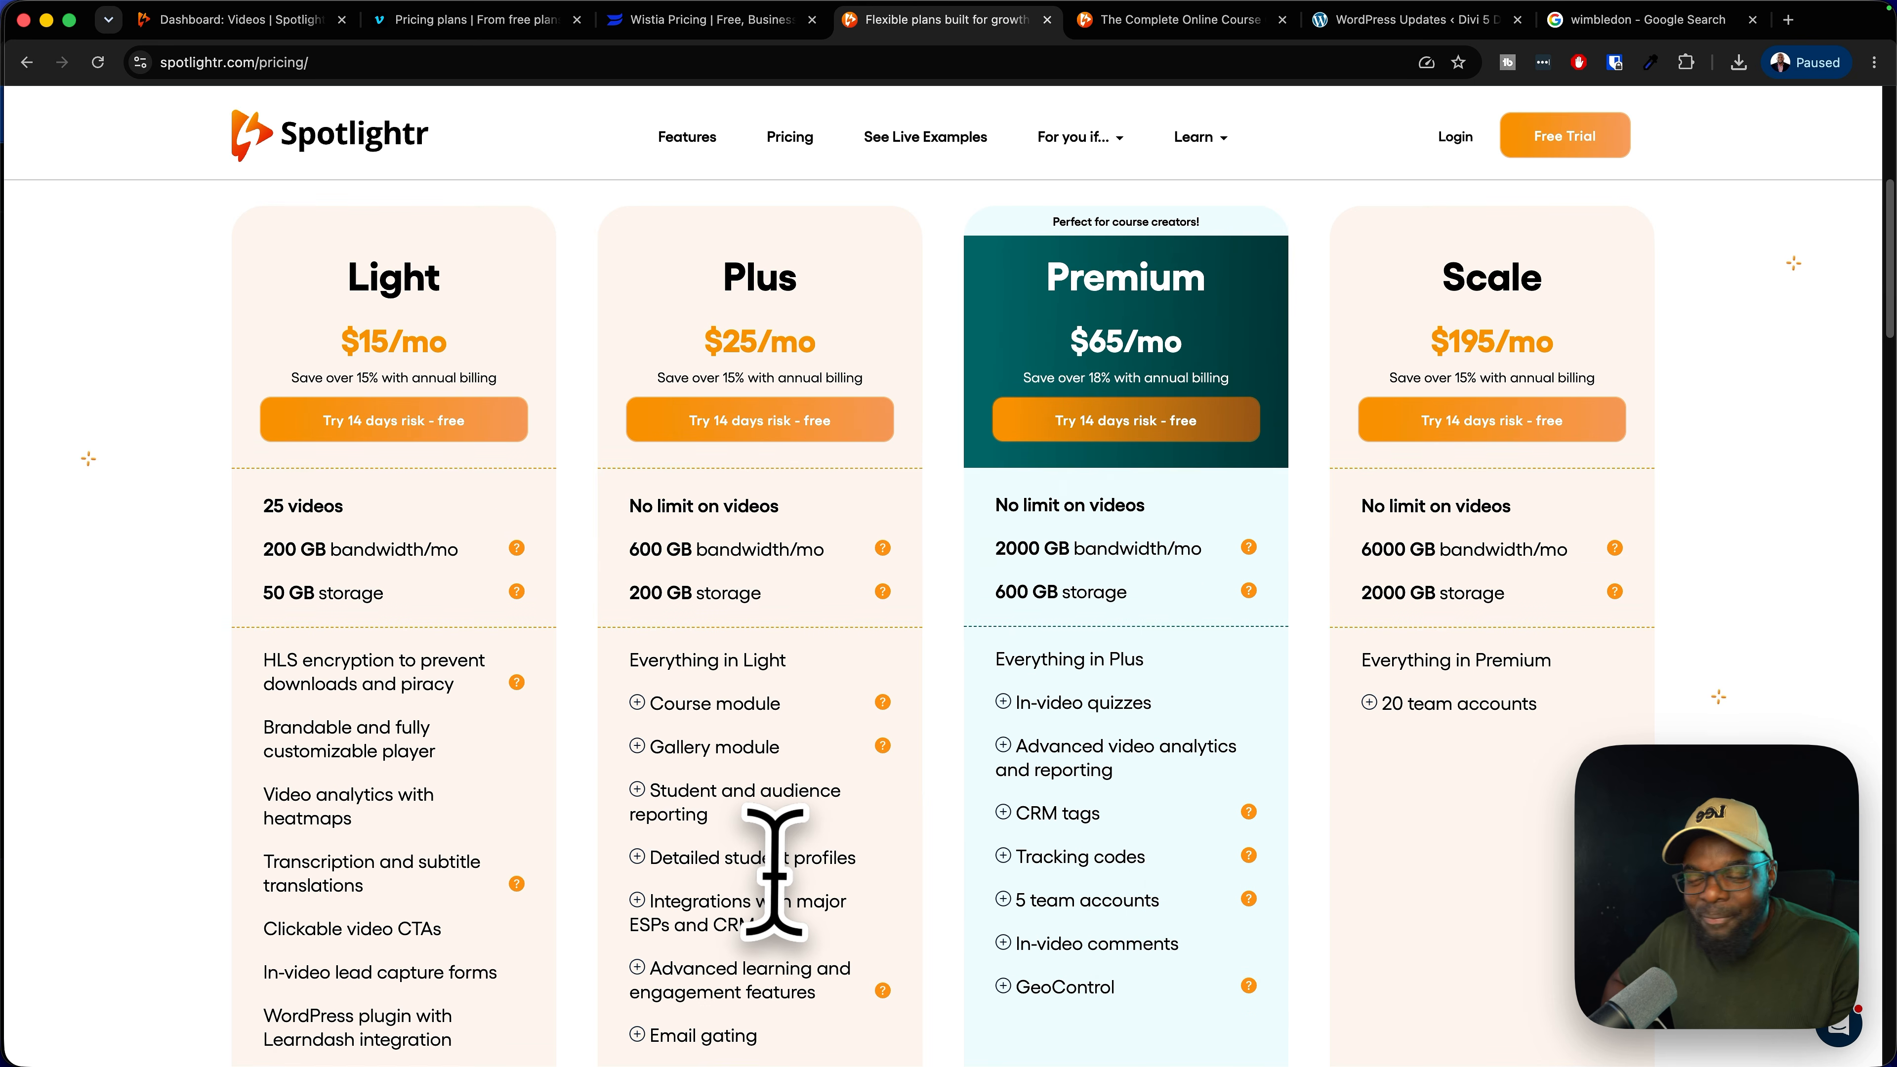
scroll(775, 876, "up", 3)
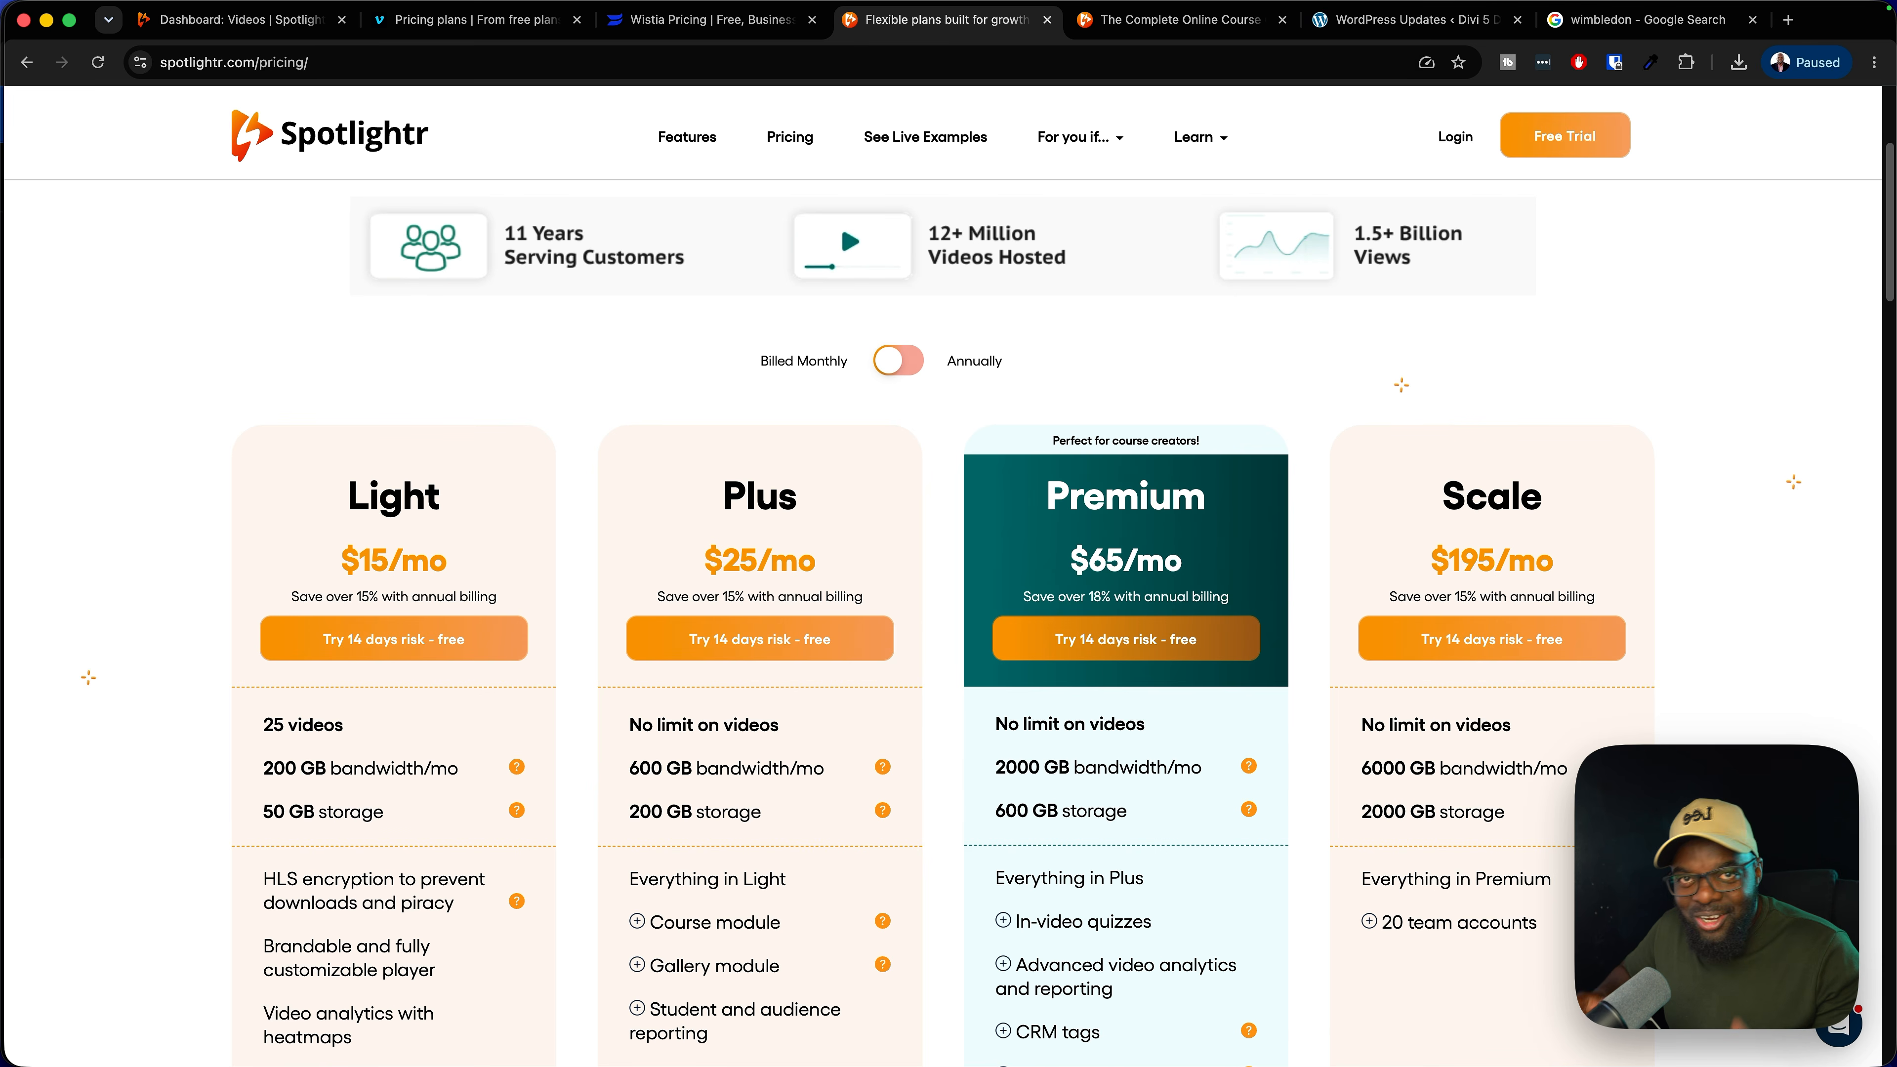
Create a new Spotlightr project named "Project A" with the default theme
left_click(277, 17)
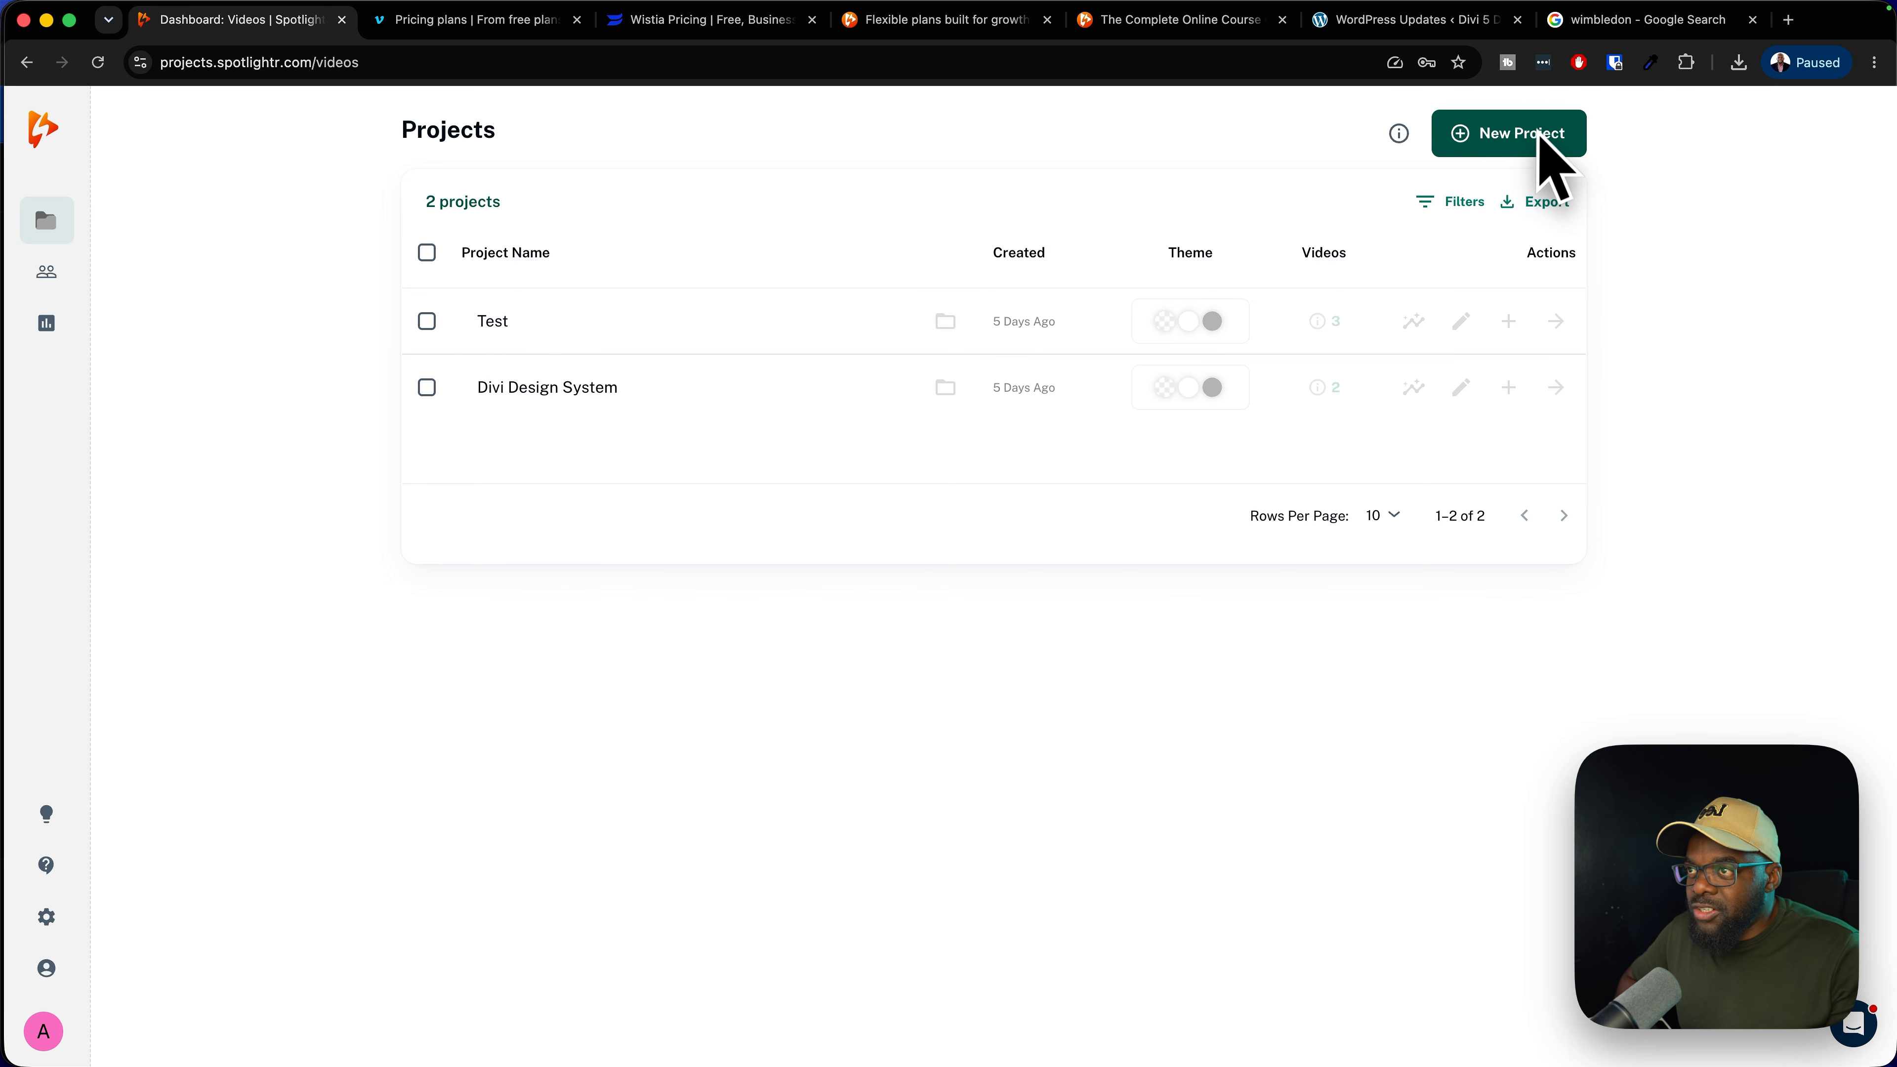
left_click(1537, 132)
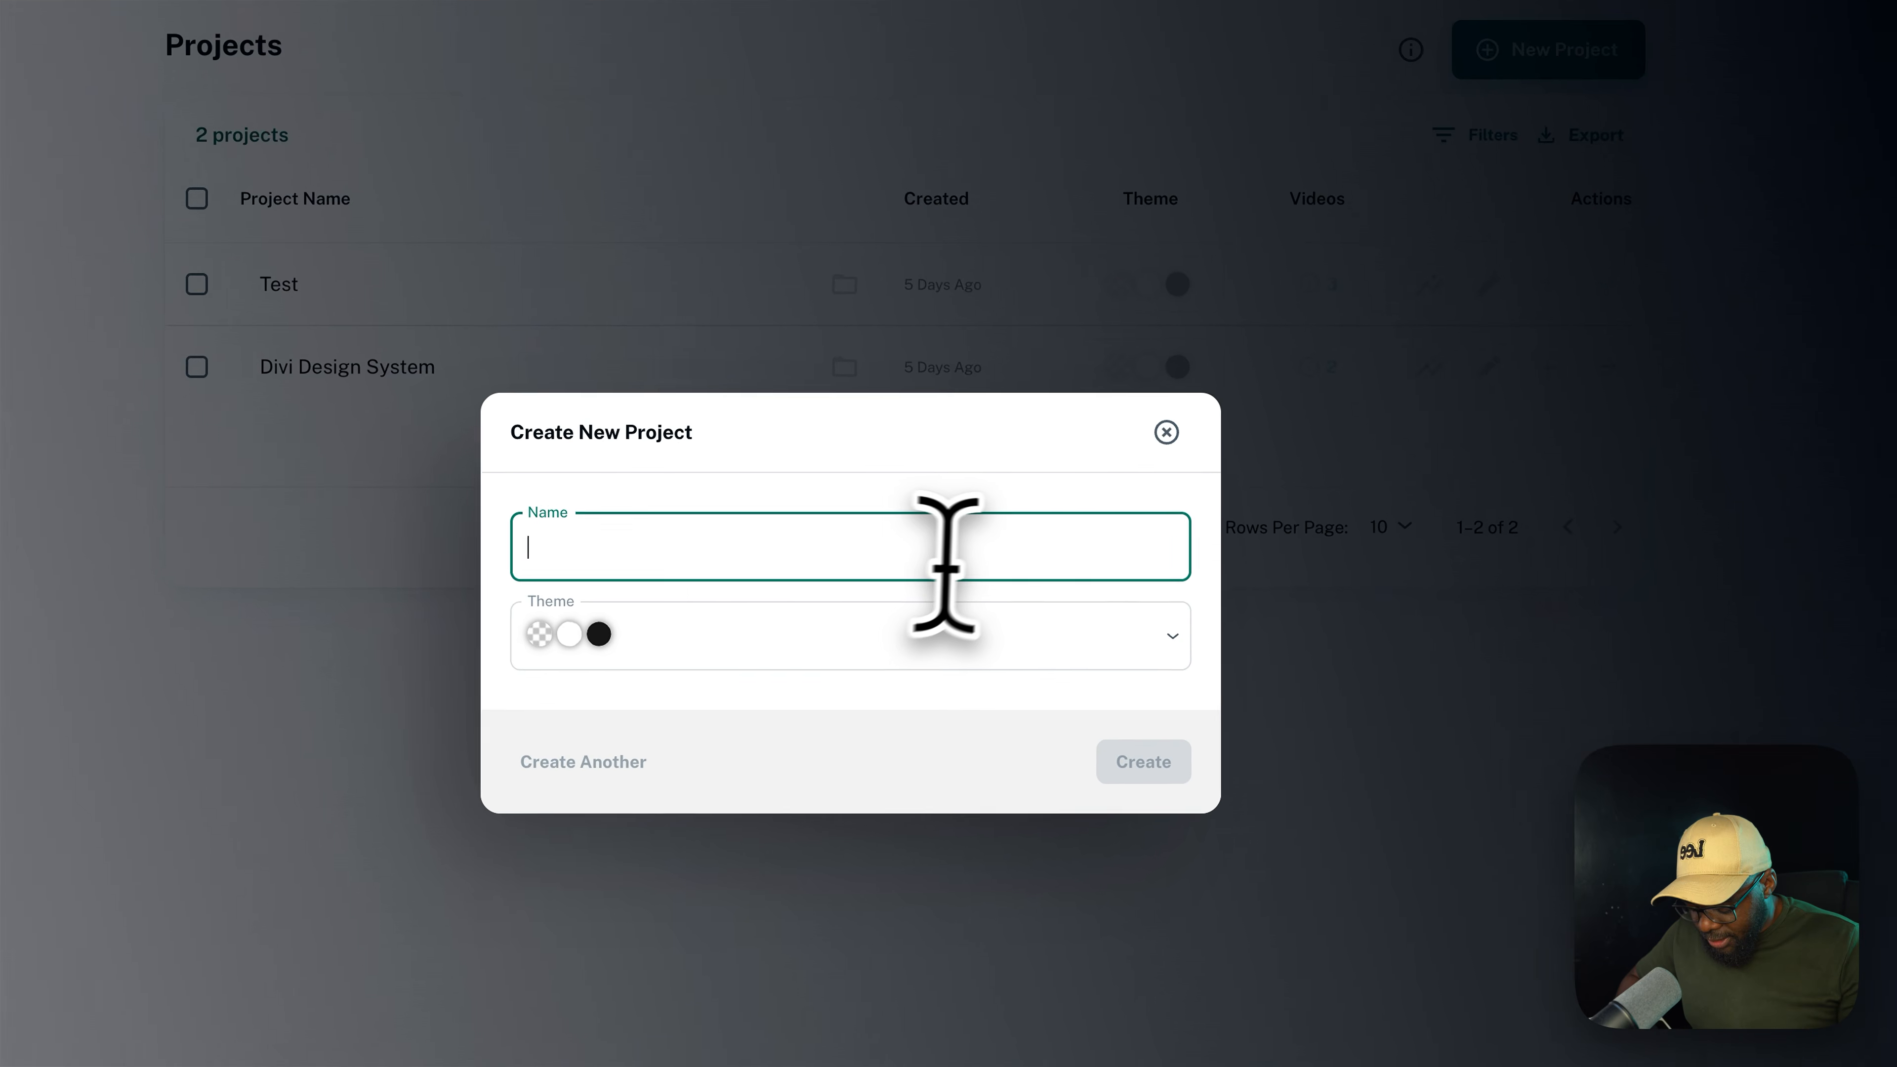
type("Pro")
type("ject")
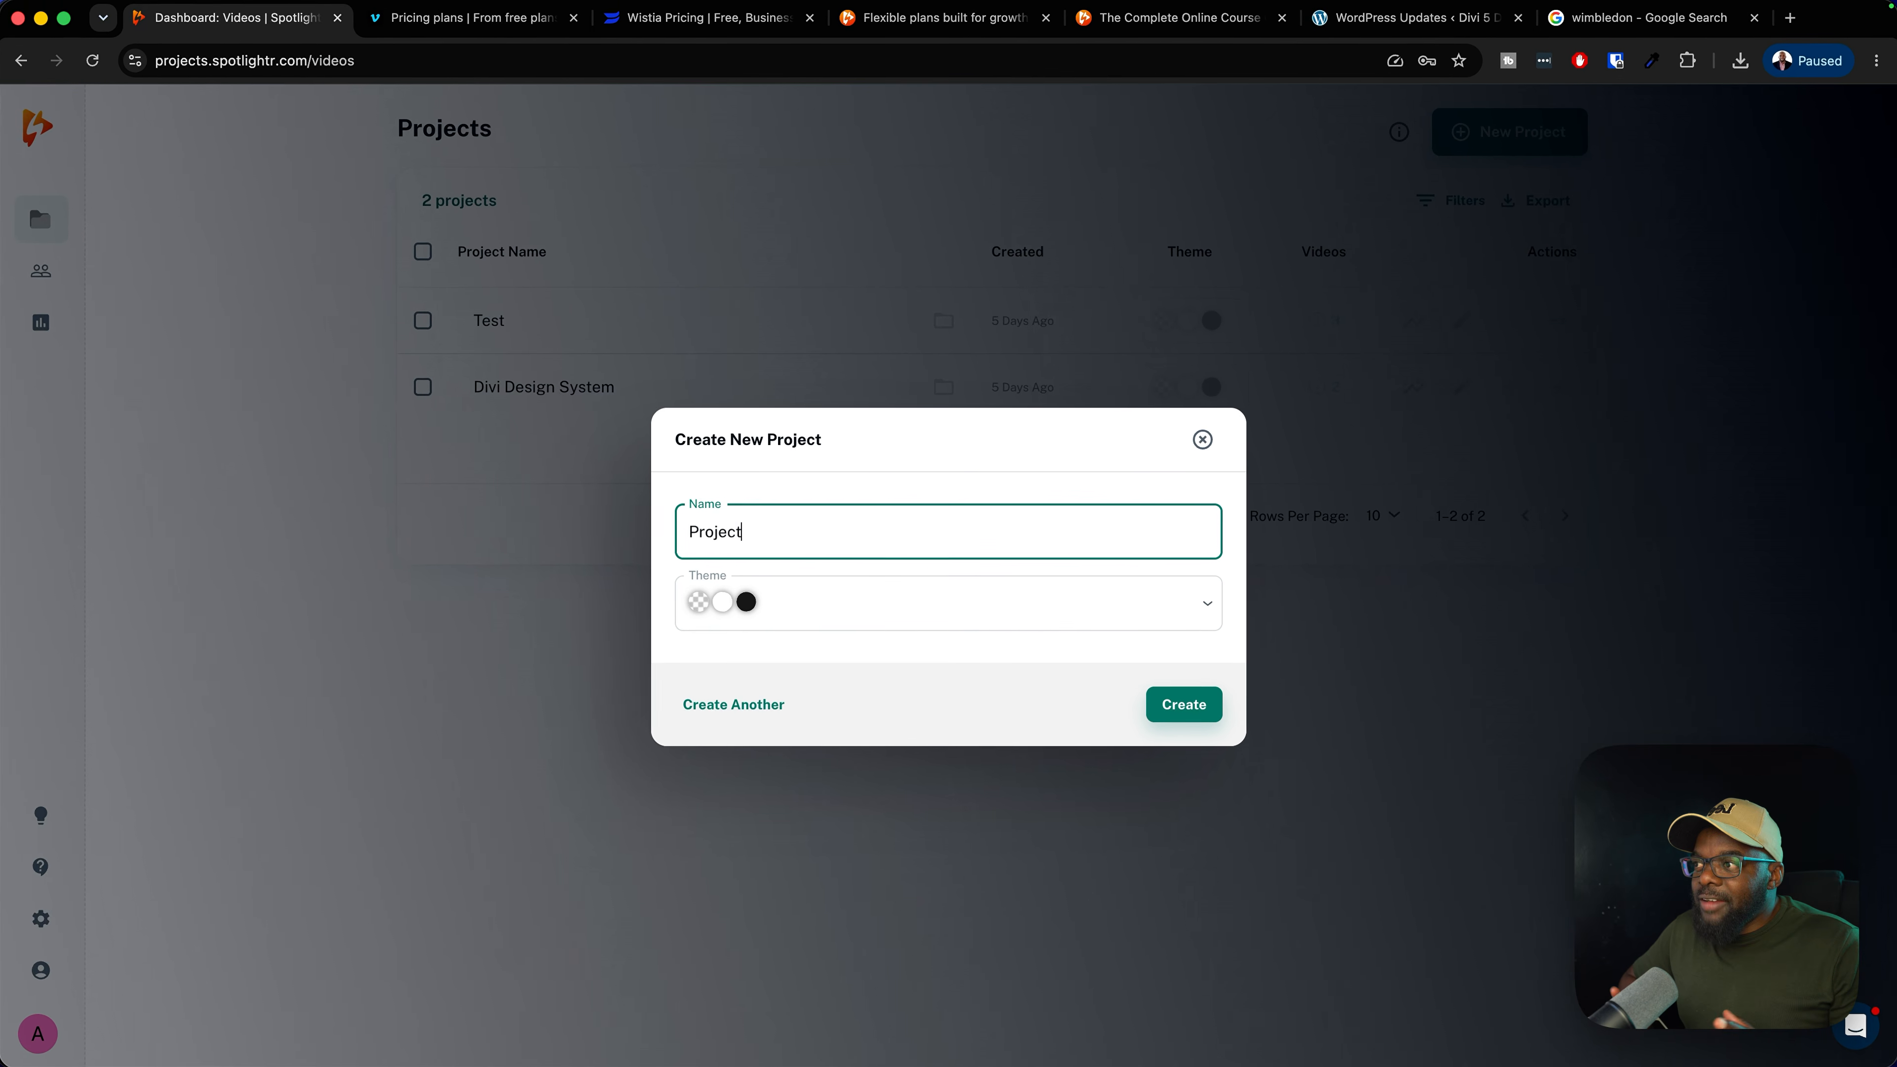
type(" A")
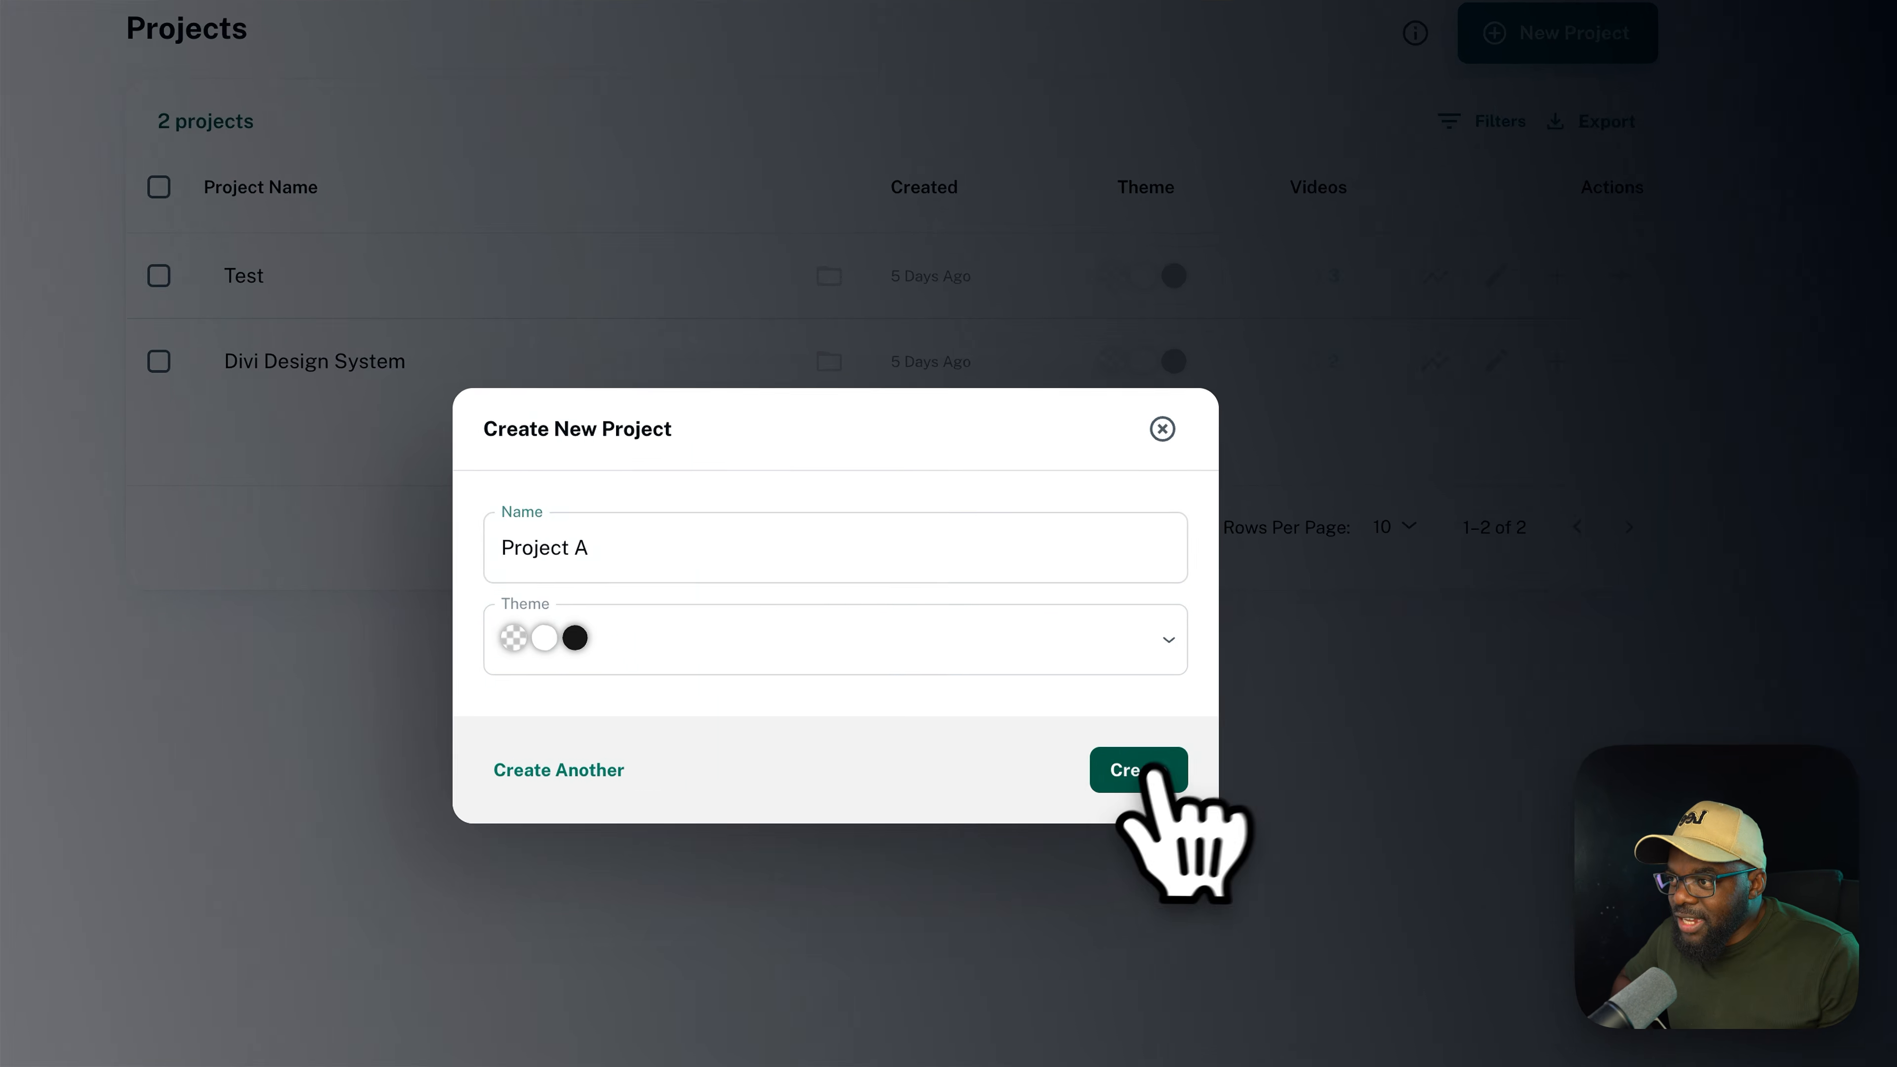
left_click(1191, 706)
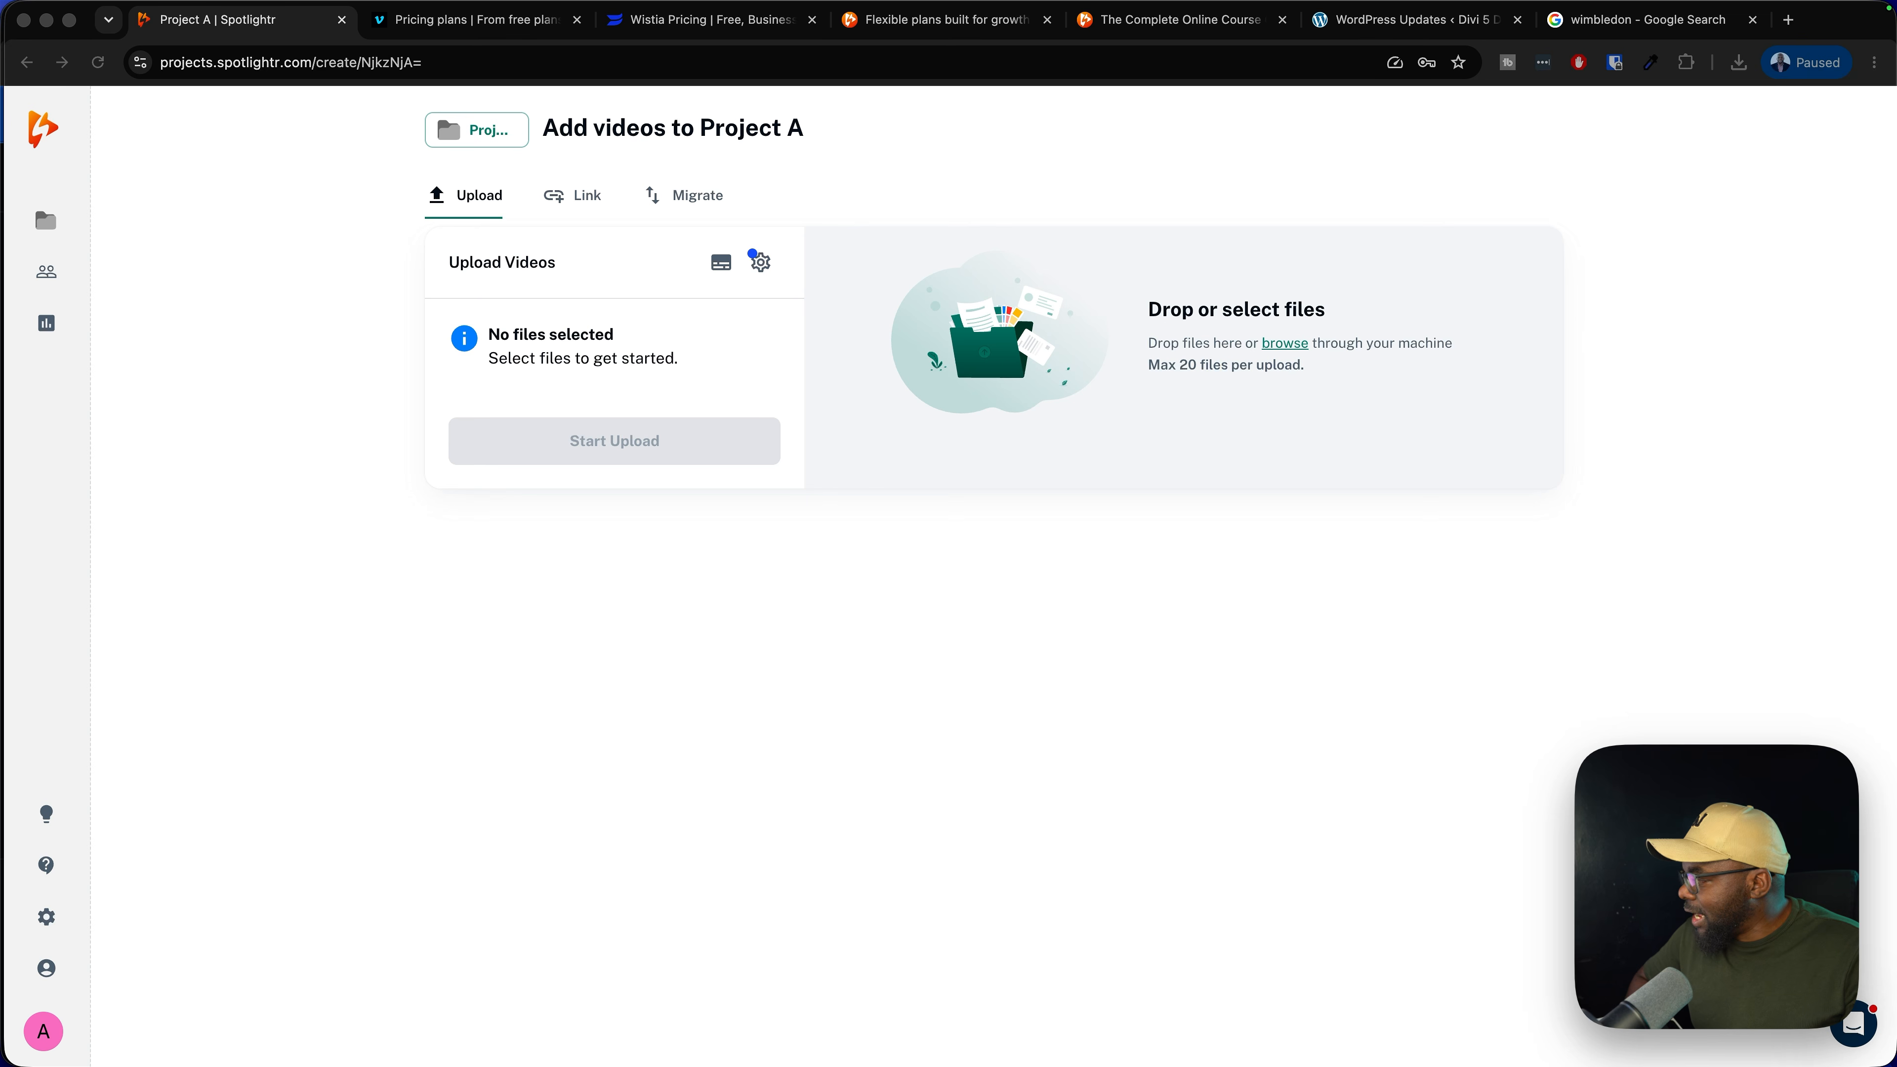
Upload Recording-3.mp4 to Project A and show the upload options
left_click_drag(295, 818, 1147, 408)
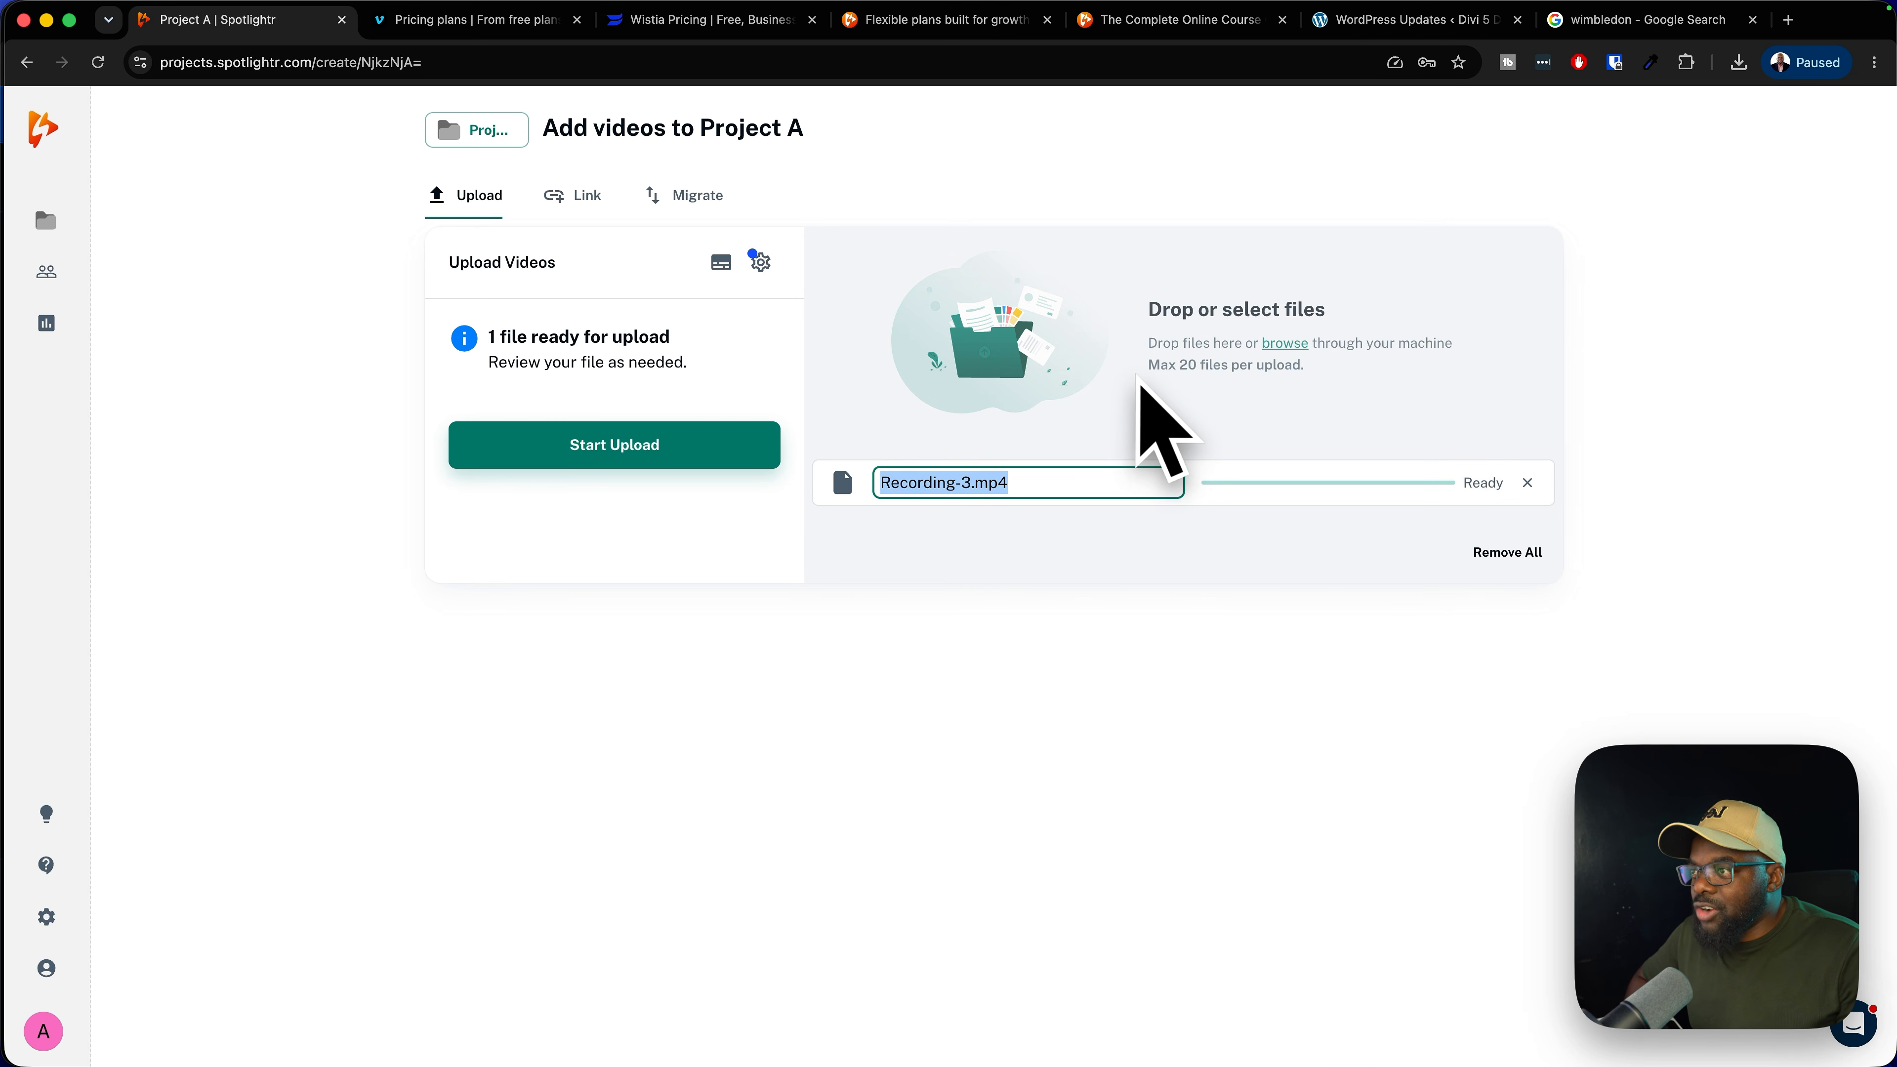
left_click(736, 449)
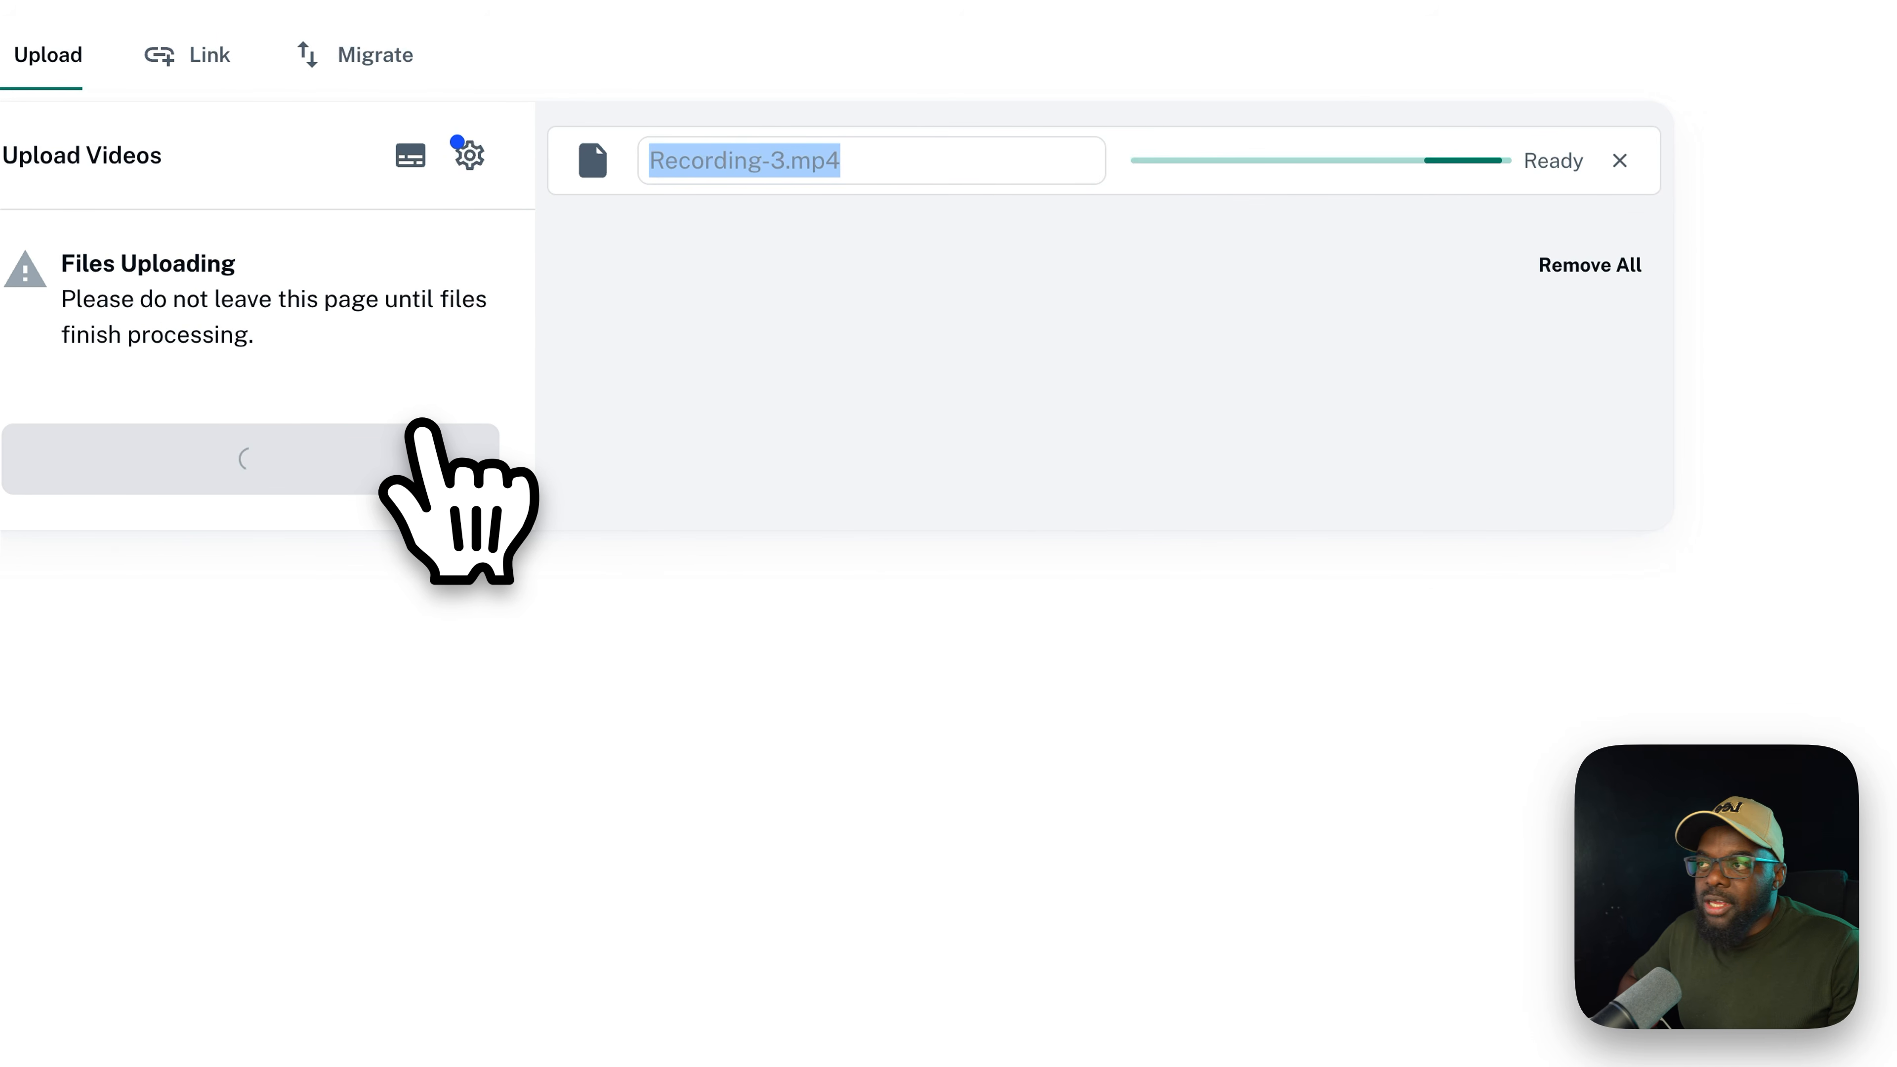
left_click(469, 150)
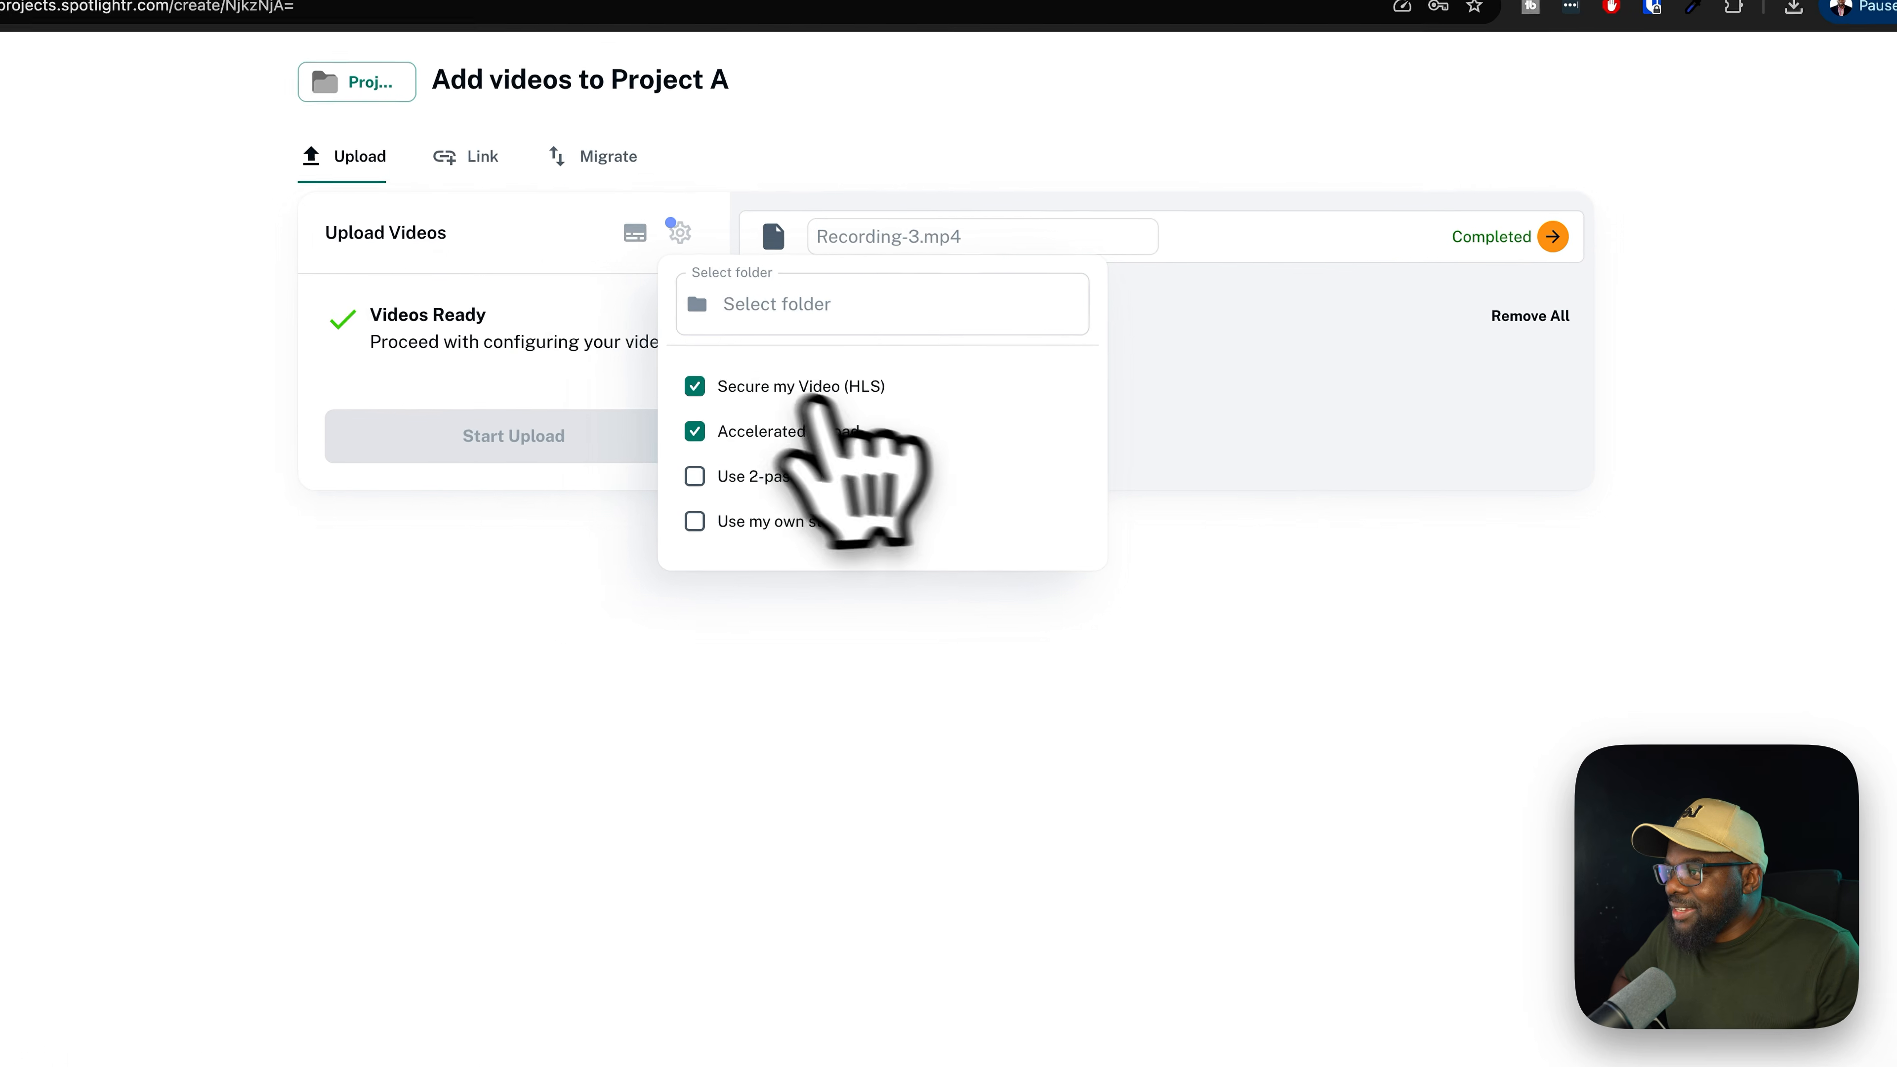
Leave the add-videos page and view the videos in the Divi Design System project
left_click(258, 75)
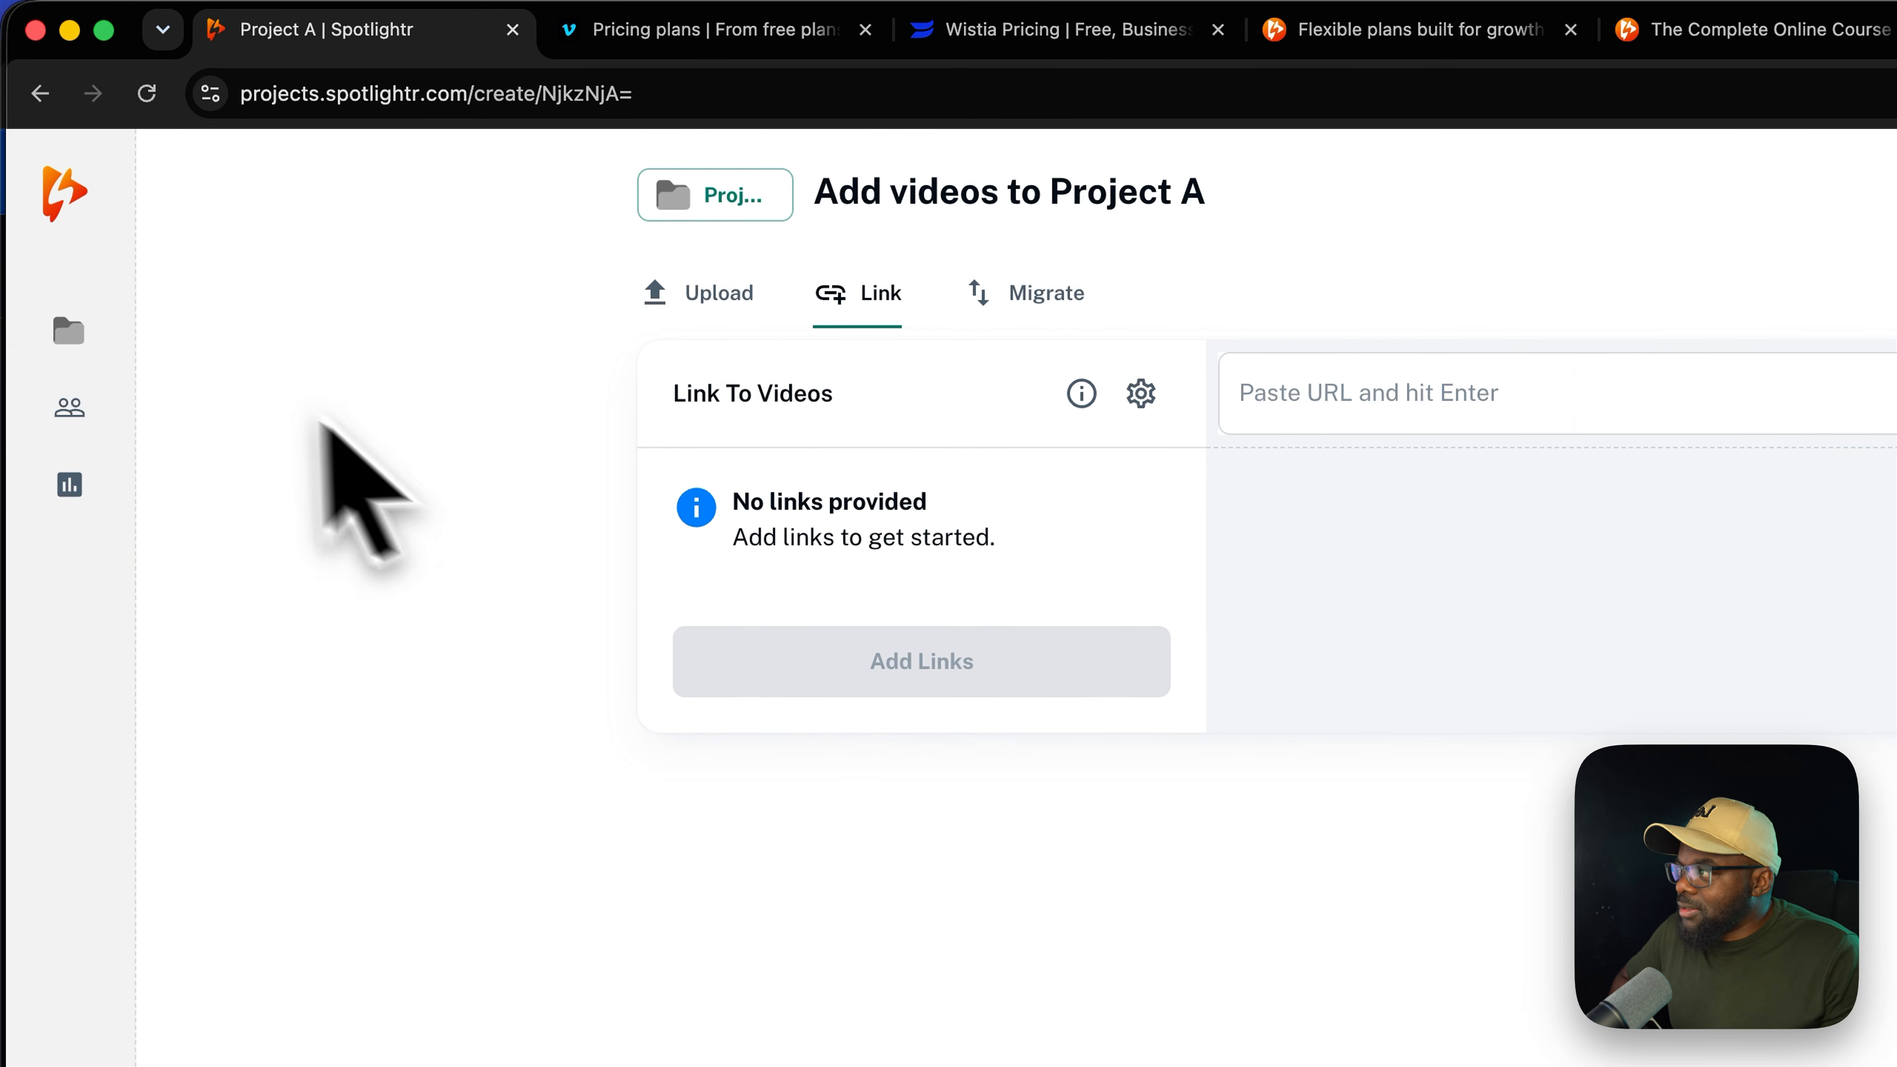
left_click(82, 332)
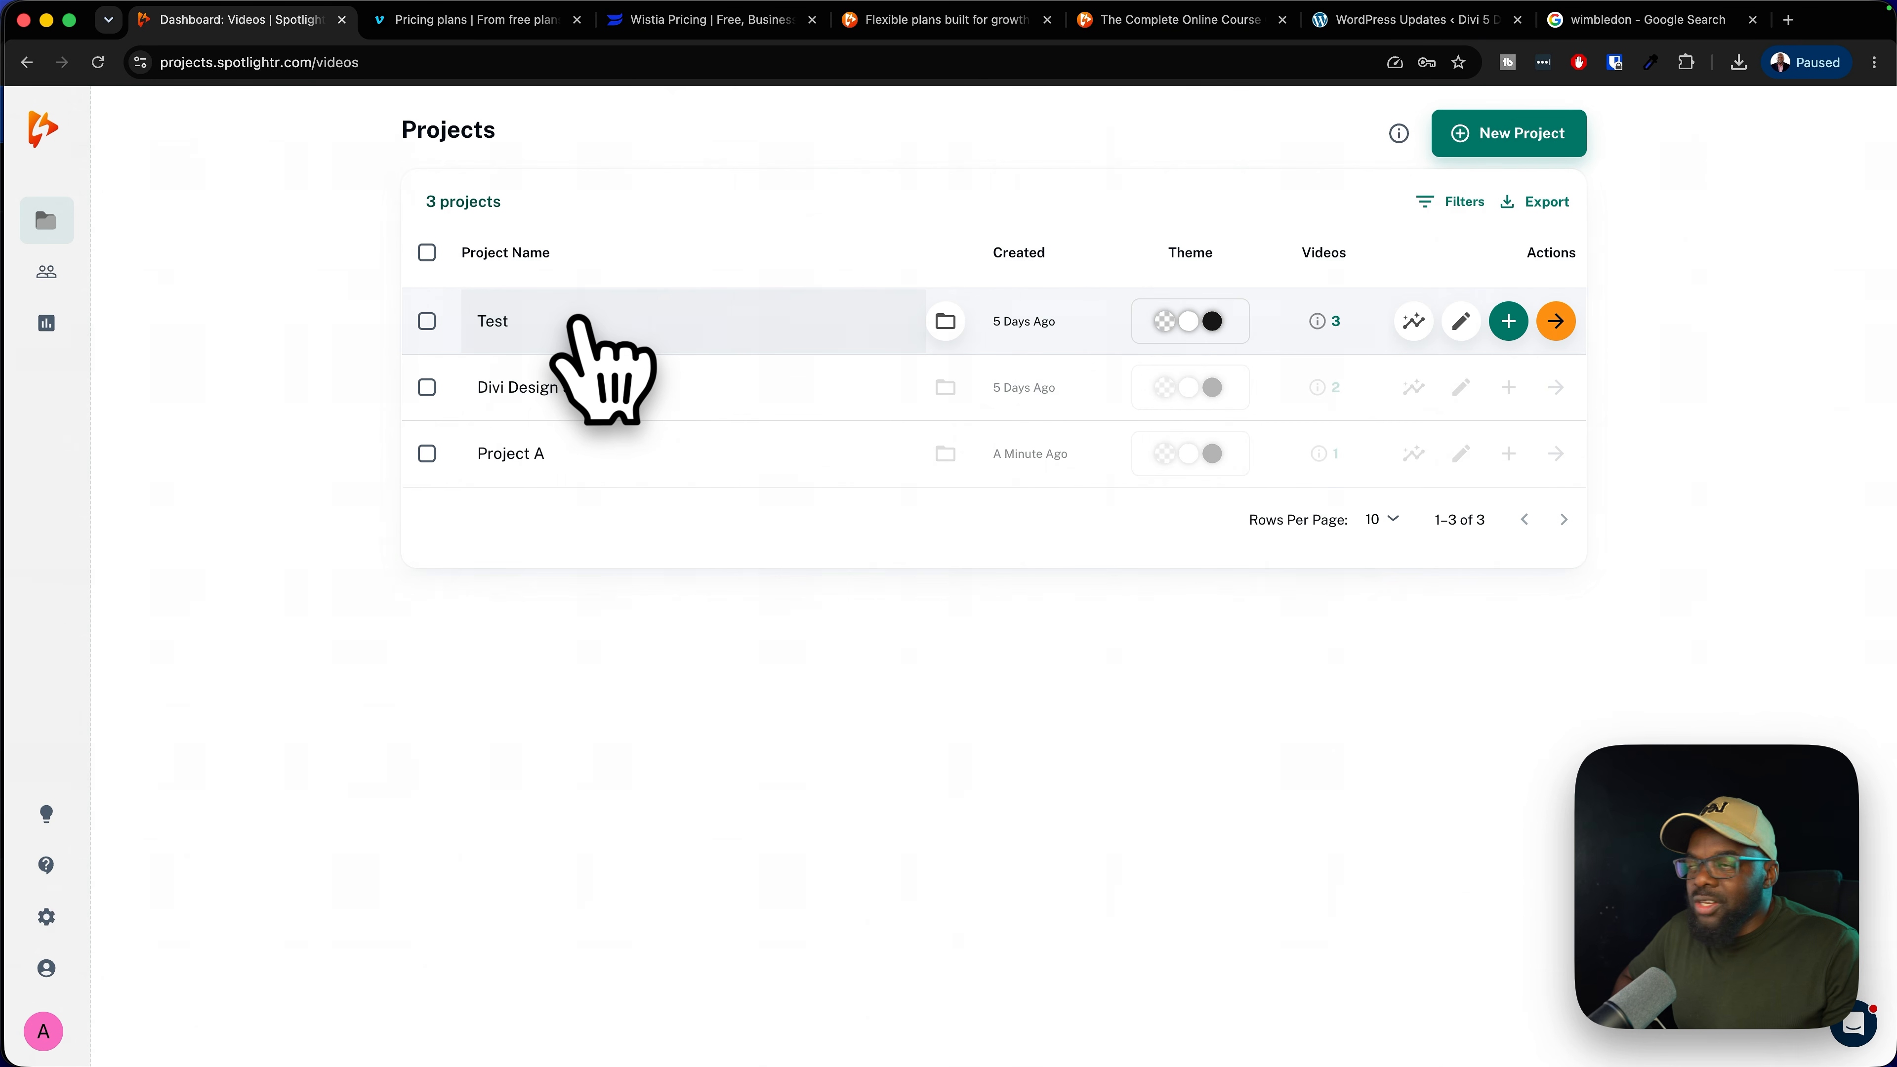
left_click(597, 387)
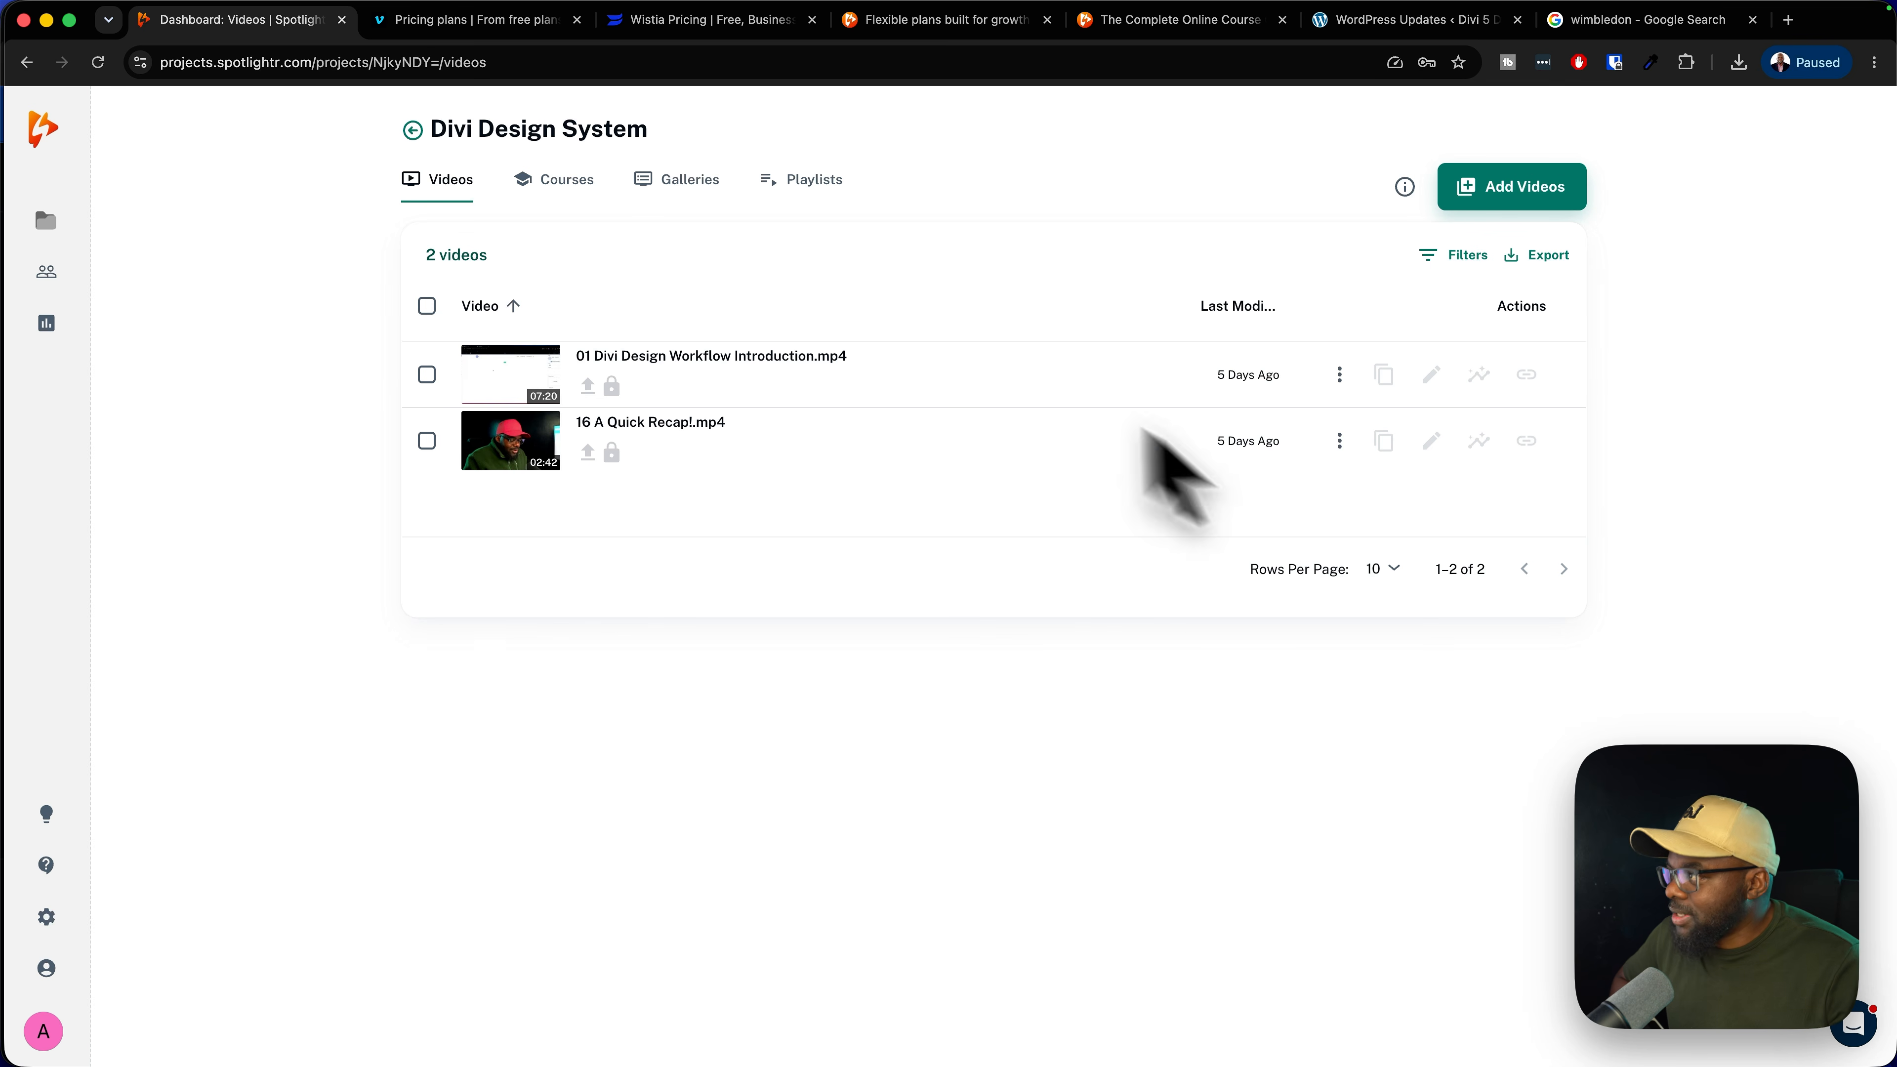
View the student reports and the video reports, and turn on the video reports' domain filter
left_click(127, 292)
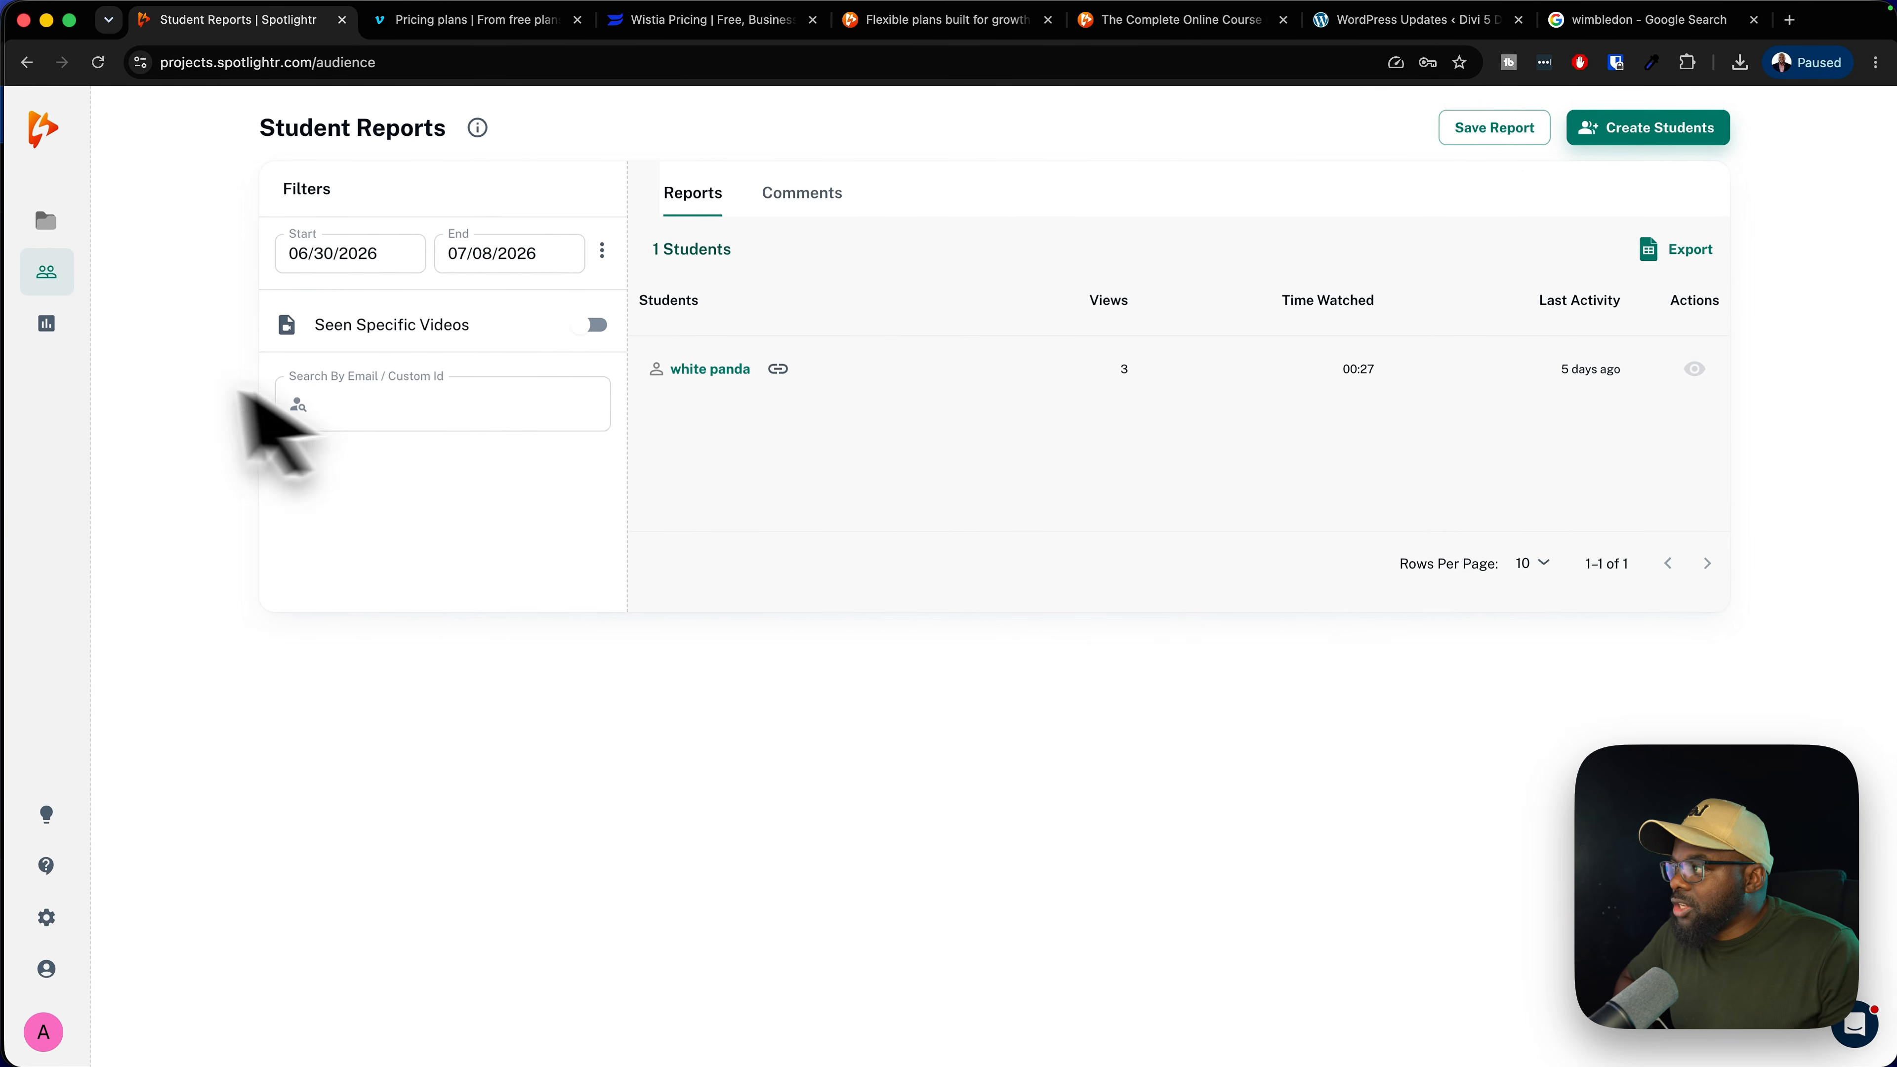
mouse_move(64, 297)
left_click(136, 457)
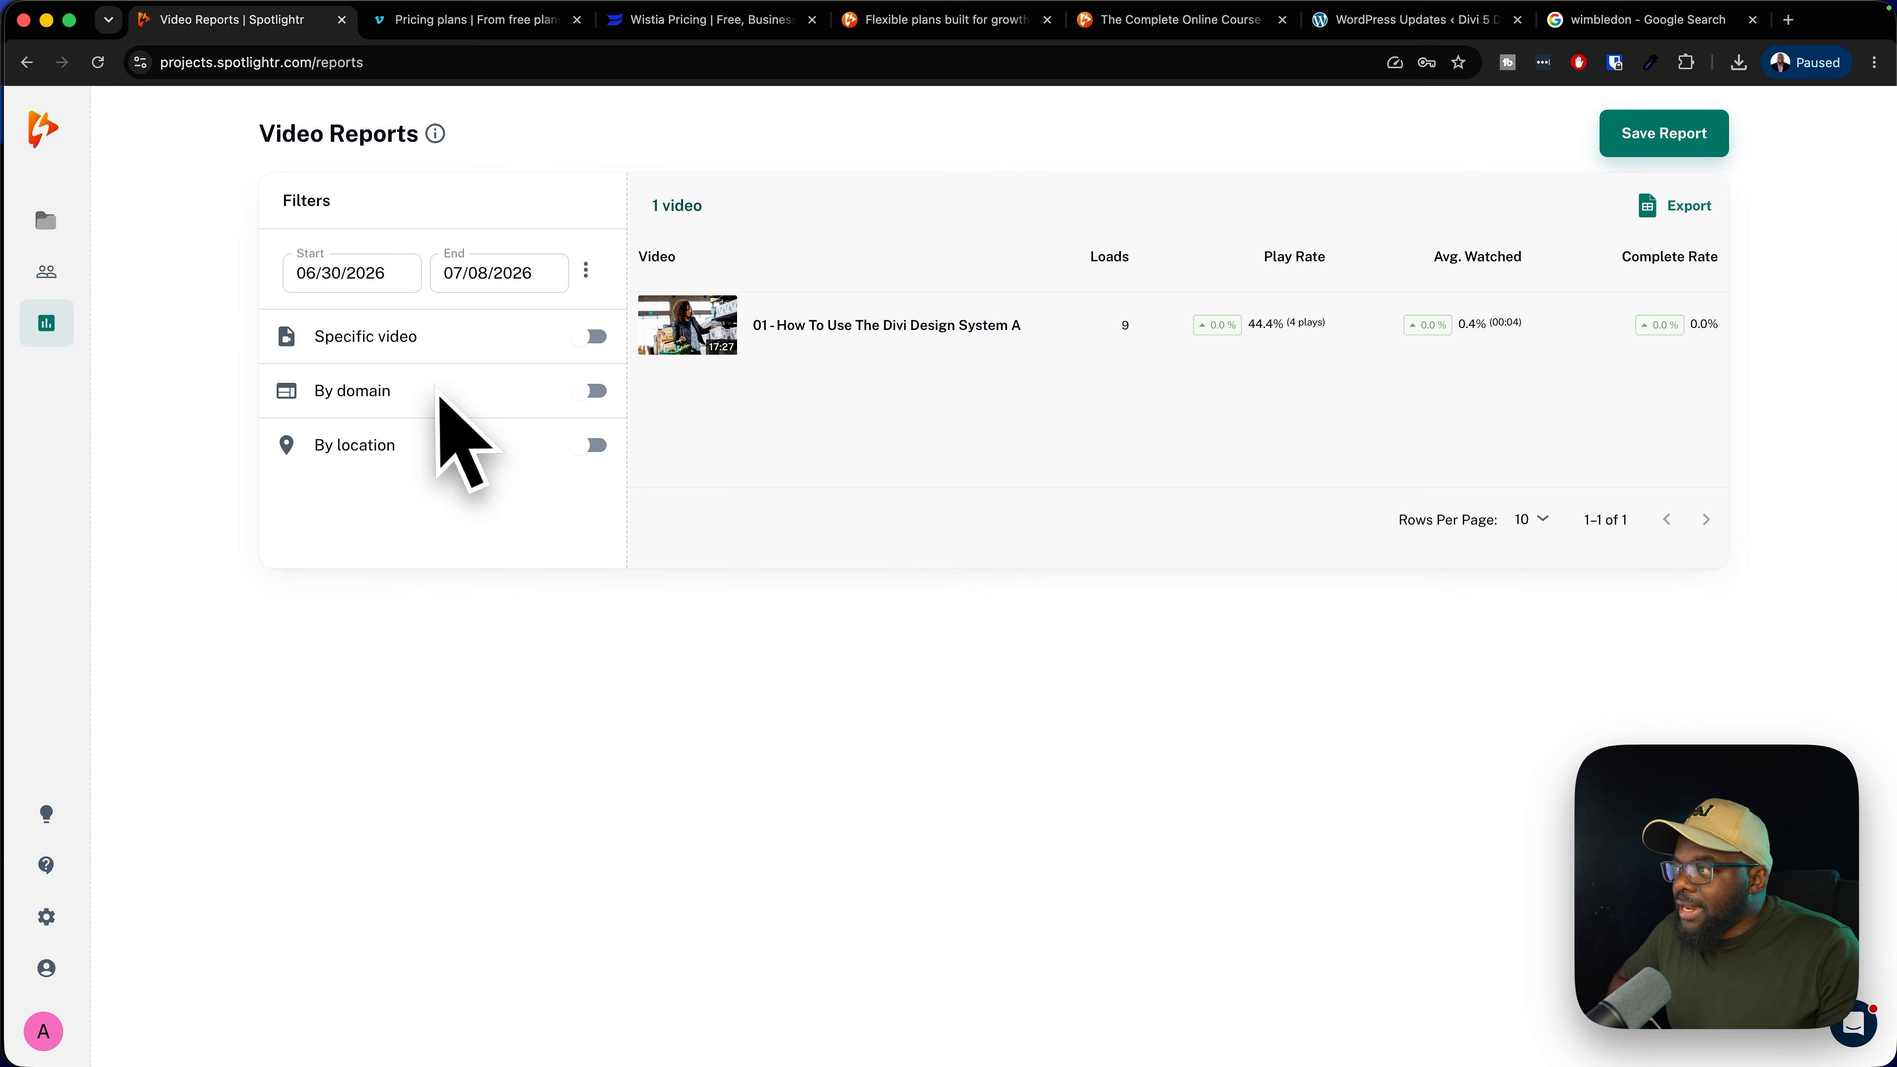
left_click(595, 390)
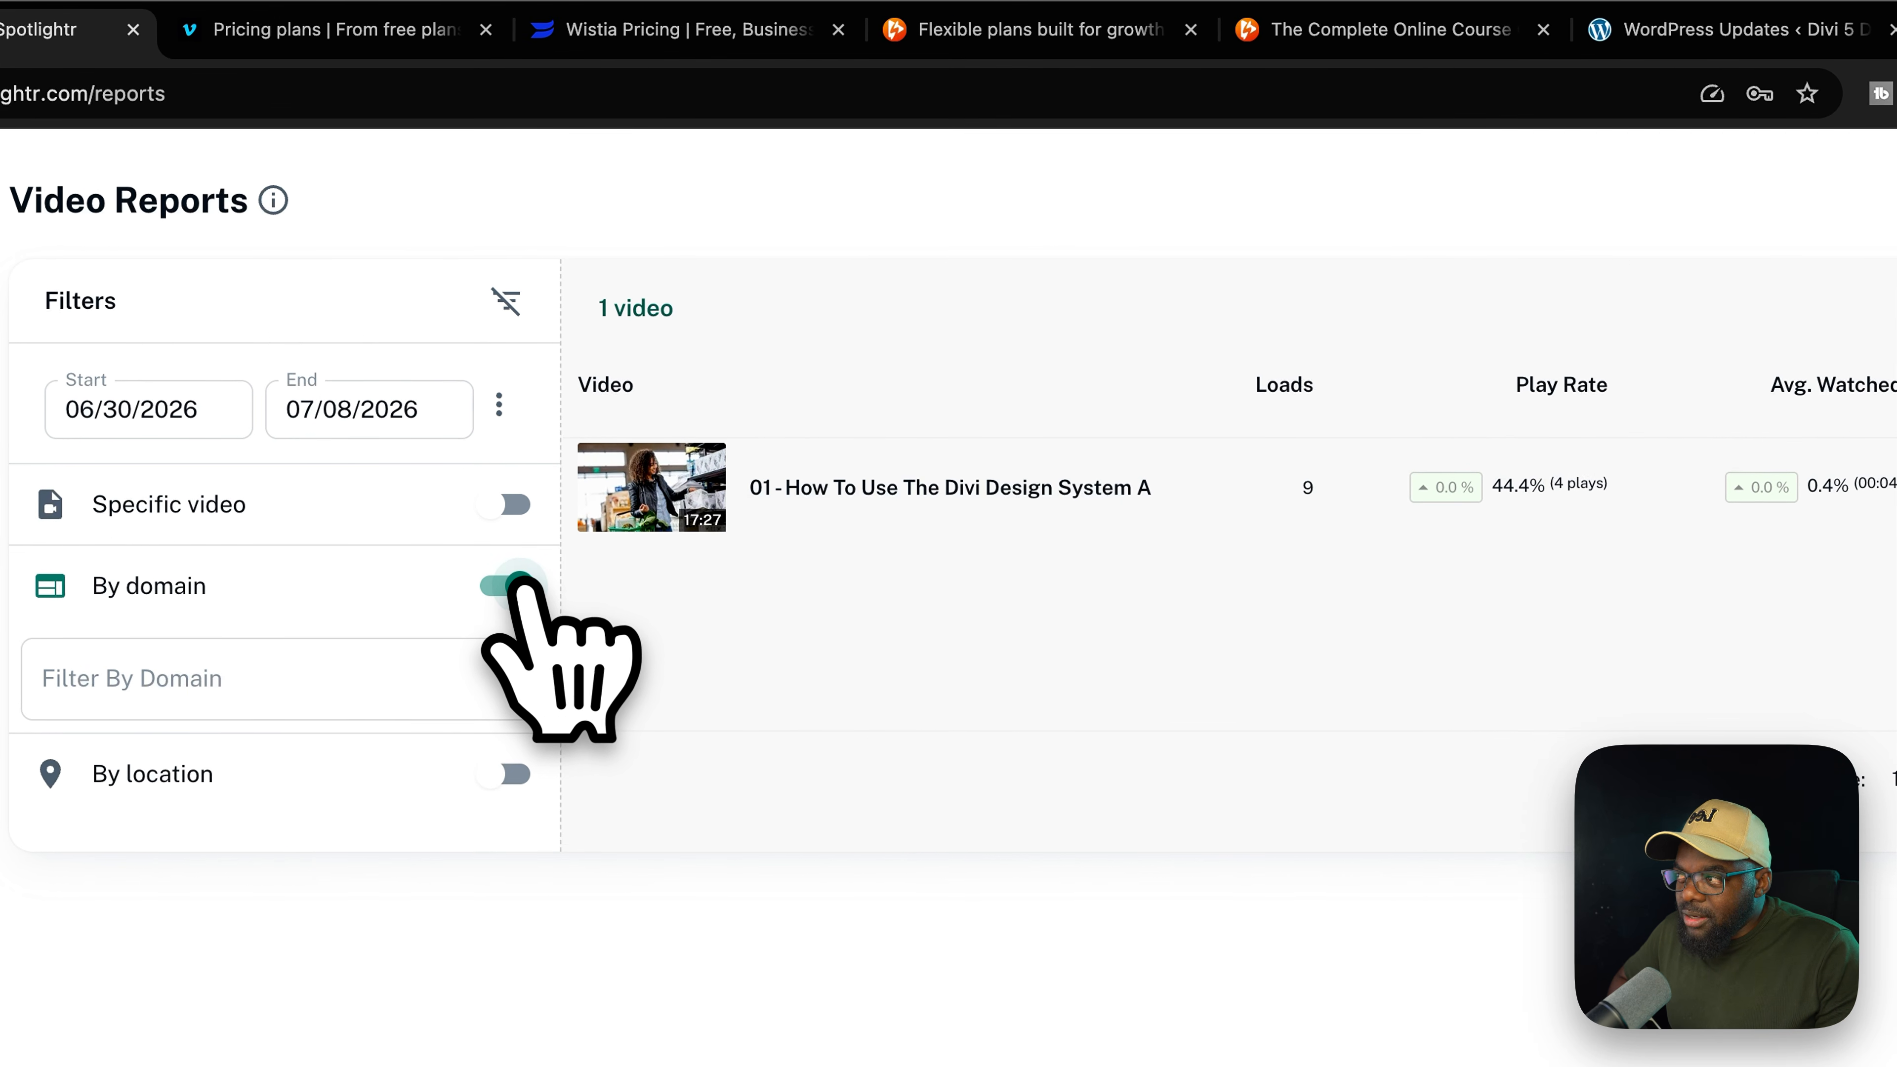
Open the video "01 - How To Use The Divi Design System And Toolkit.mp4" from the Test project
left_click(156, 683)
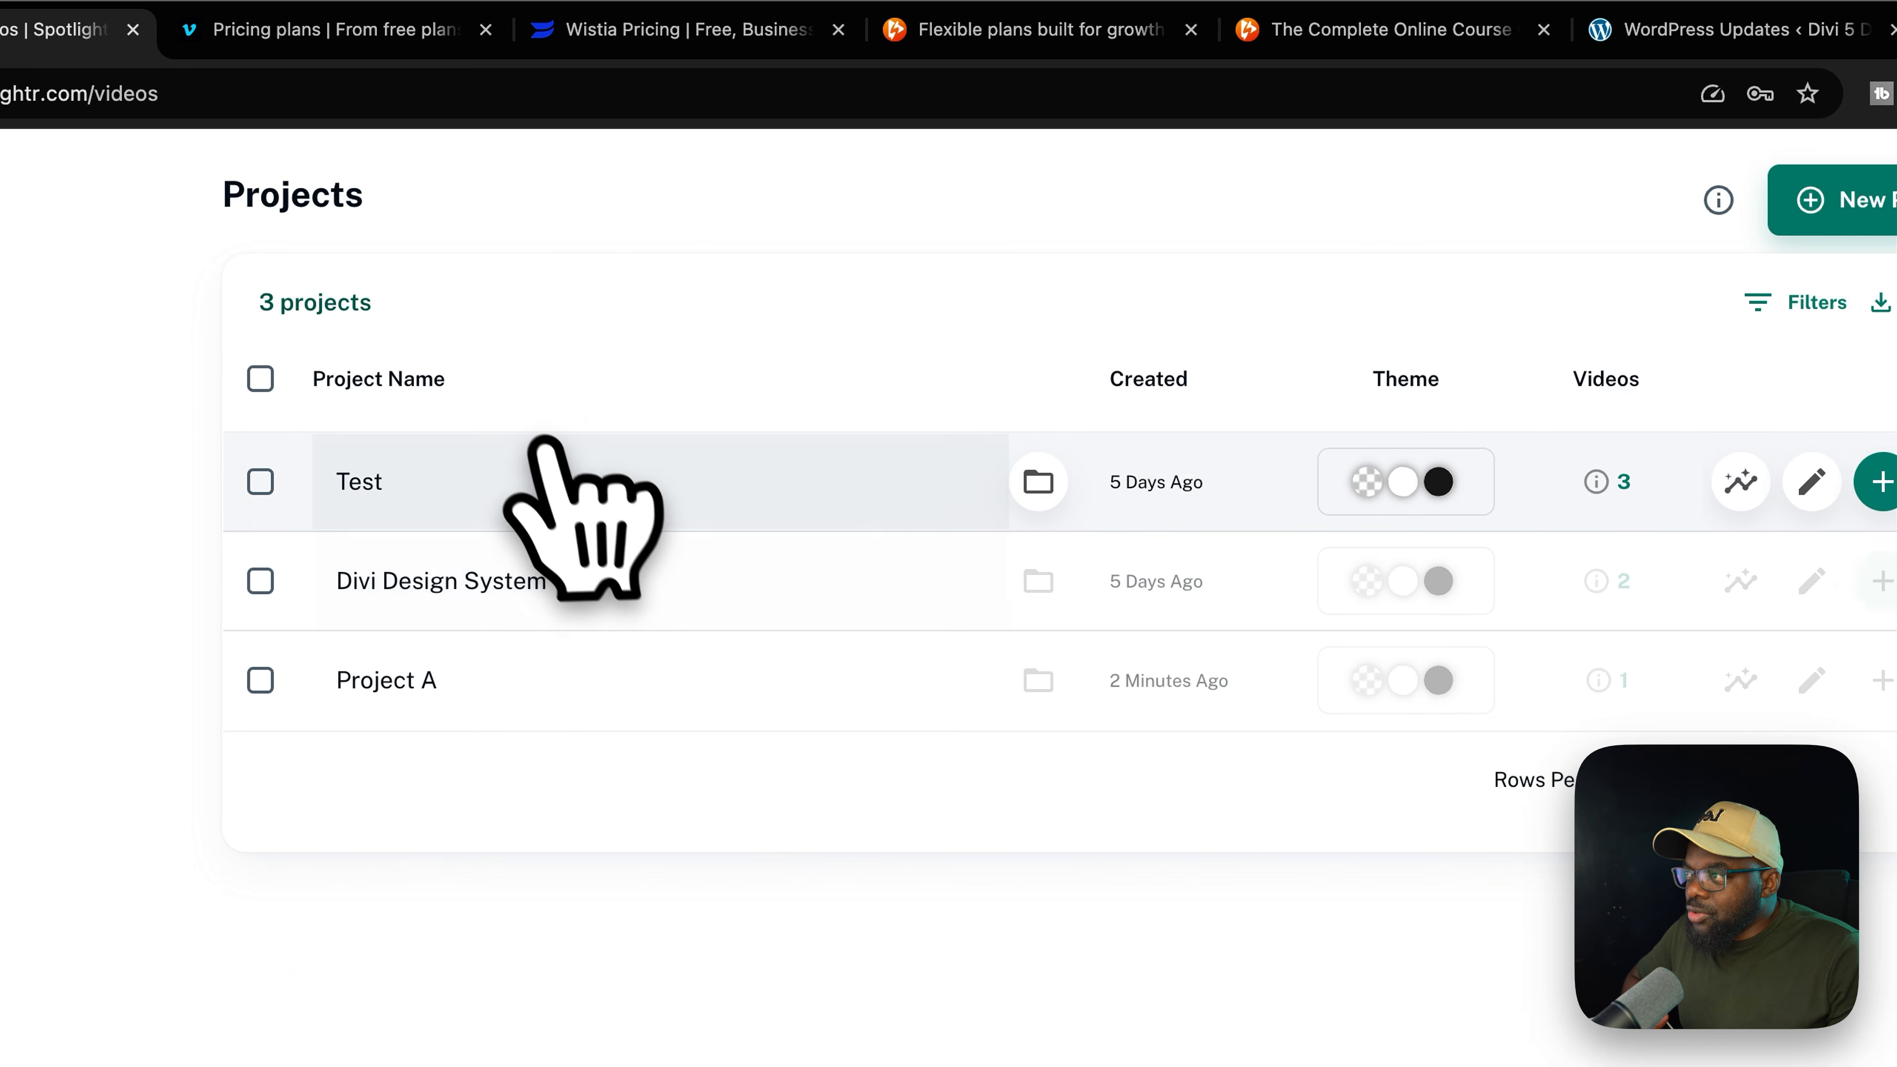
left_click(544, 478)
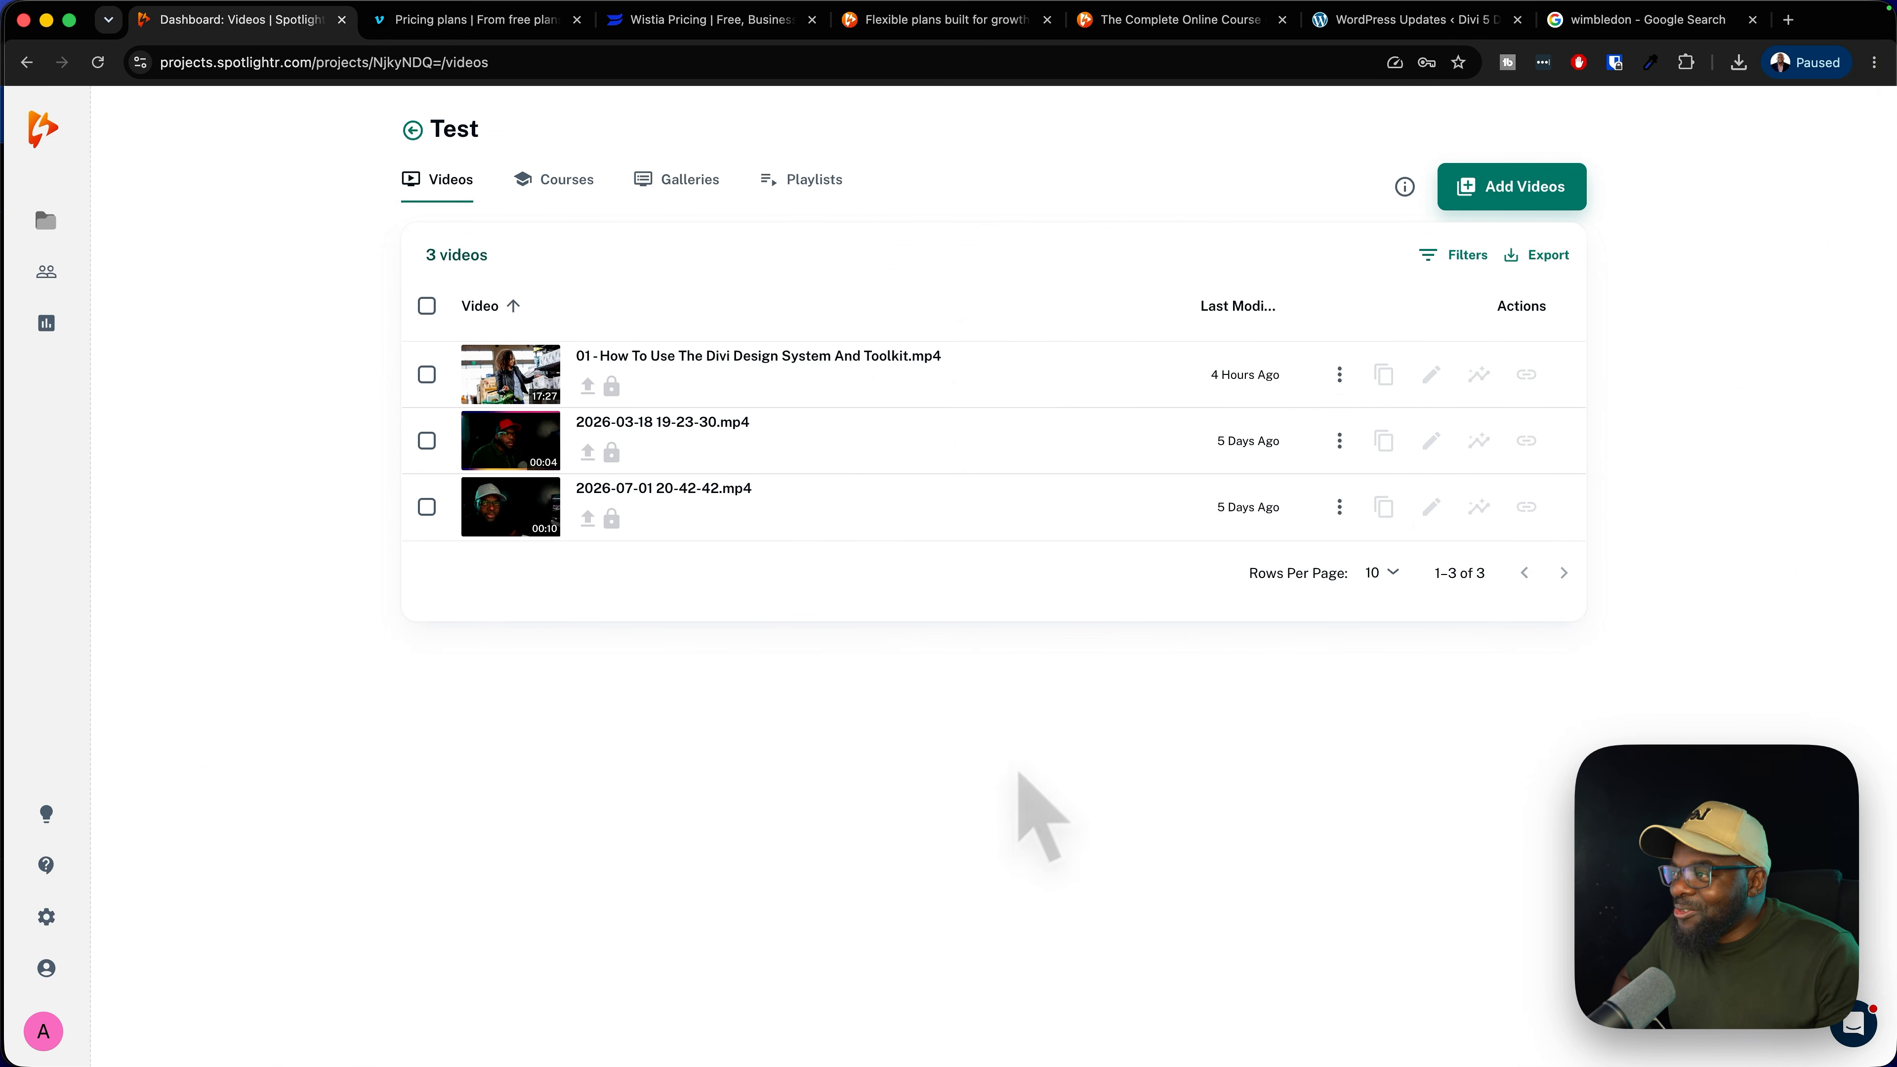
left_click(731, 358)
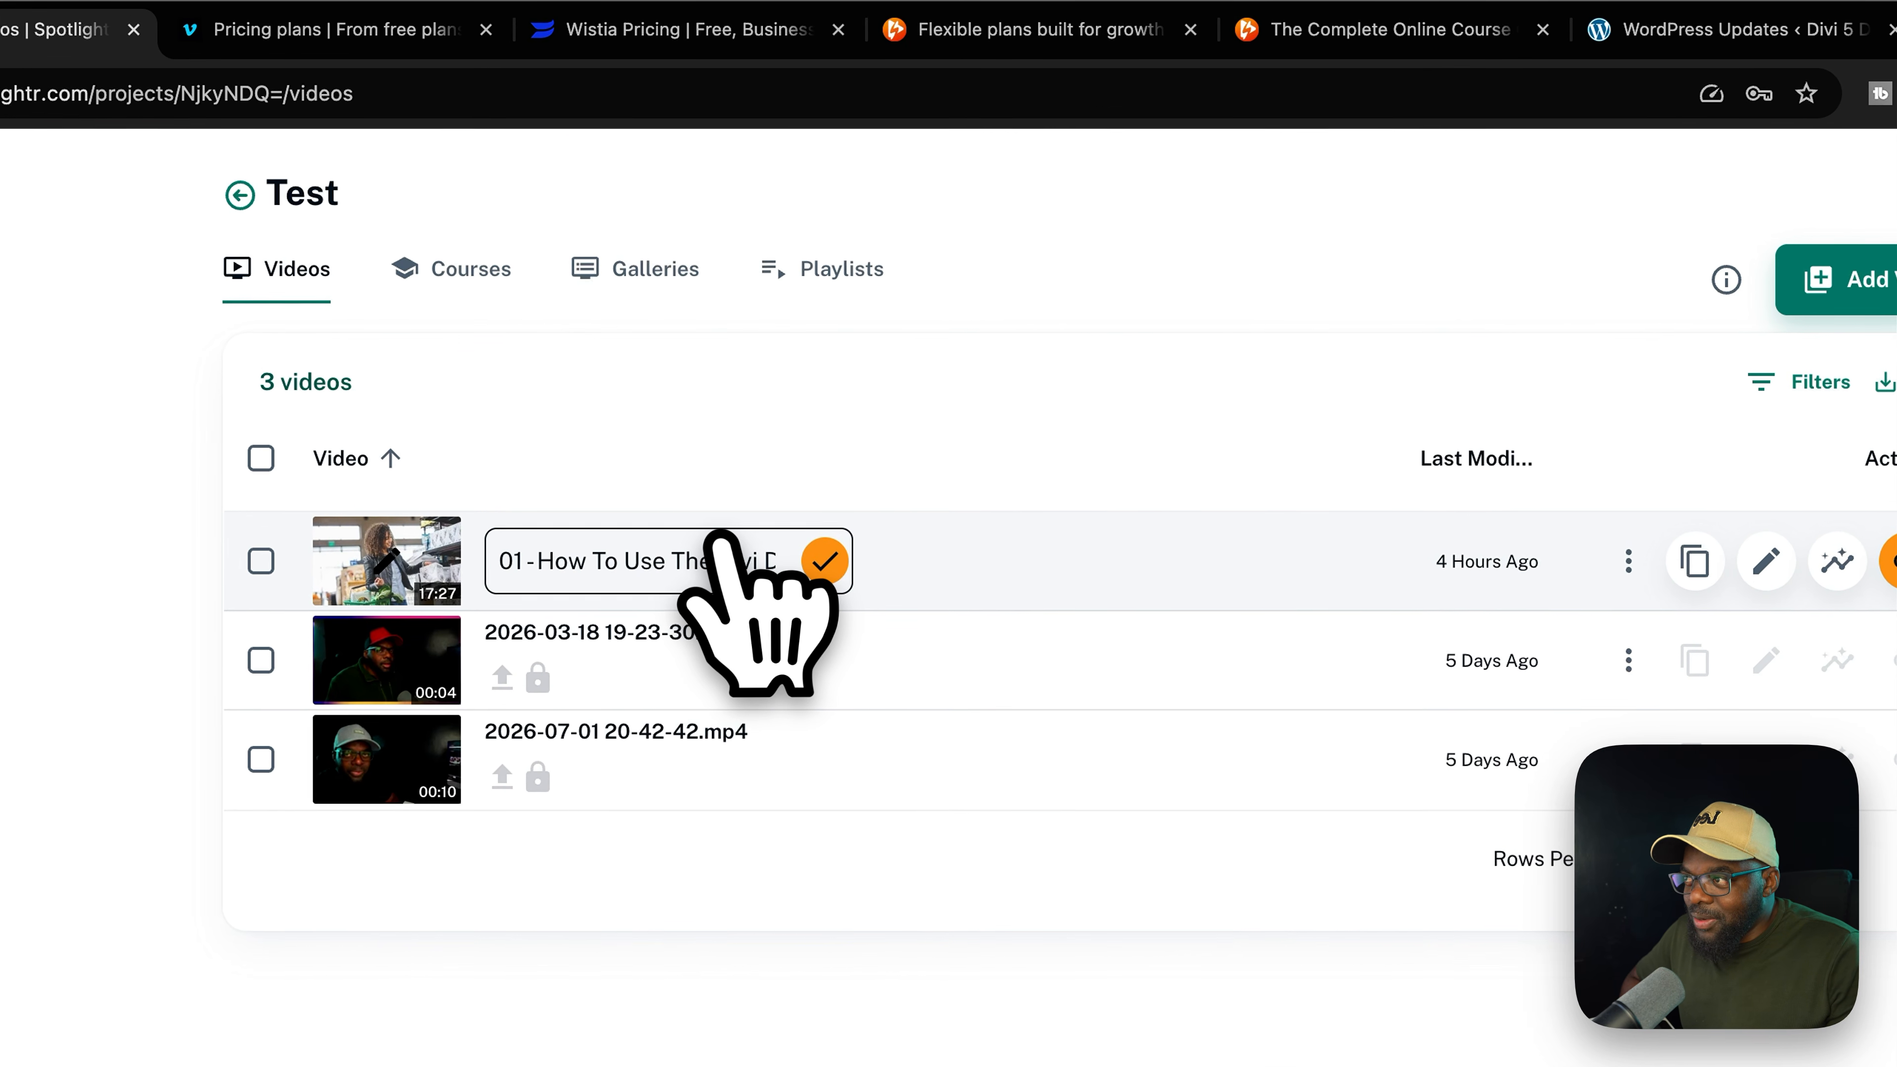
left_click(713, 537)
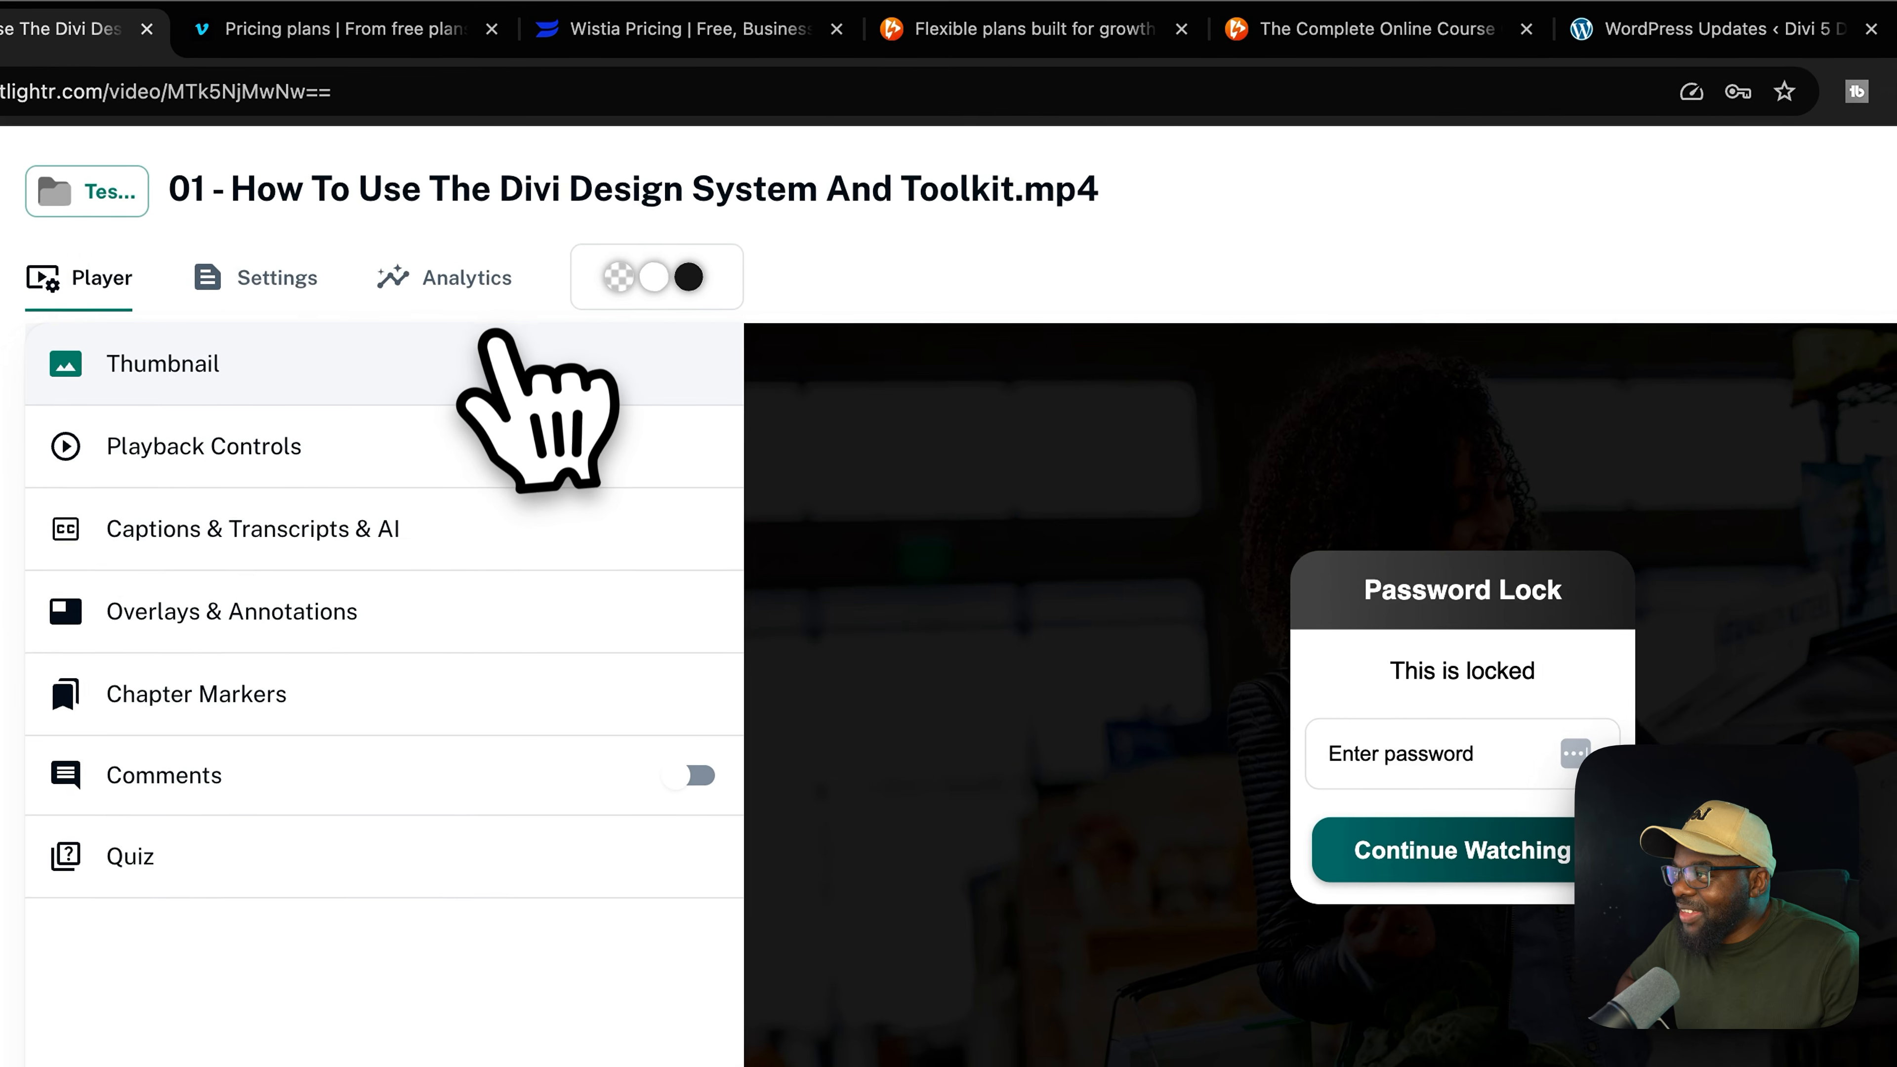
Review the video's source replacement settings and the Document Downloads option among the advanced player options
left_click(576, 238)
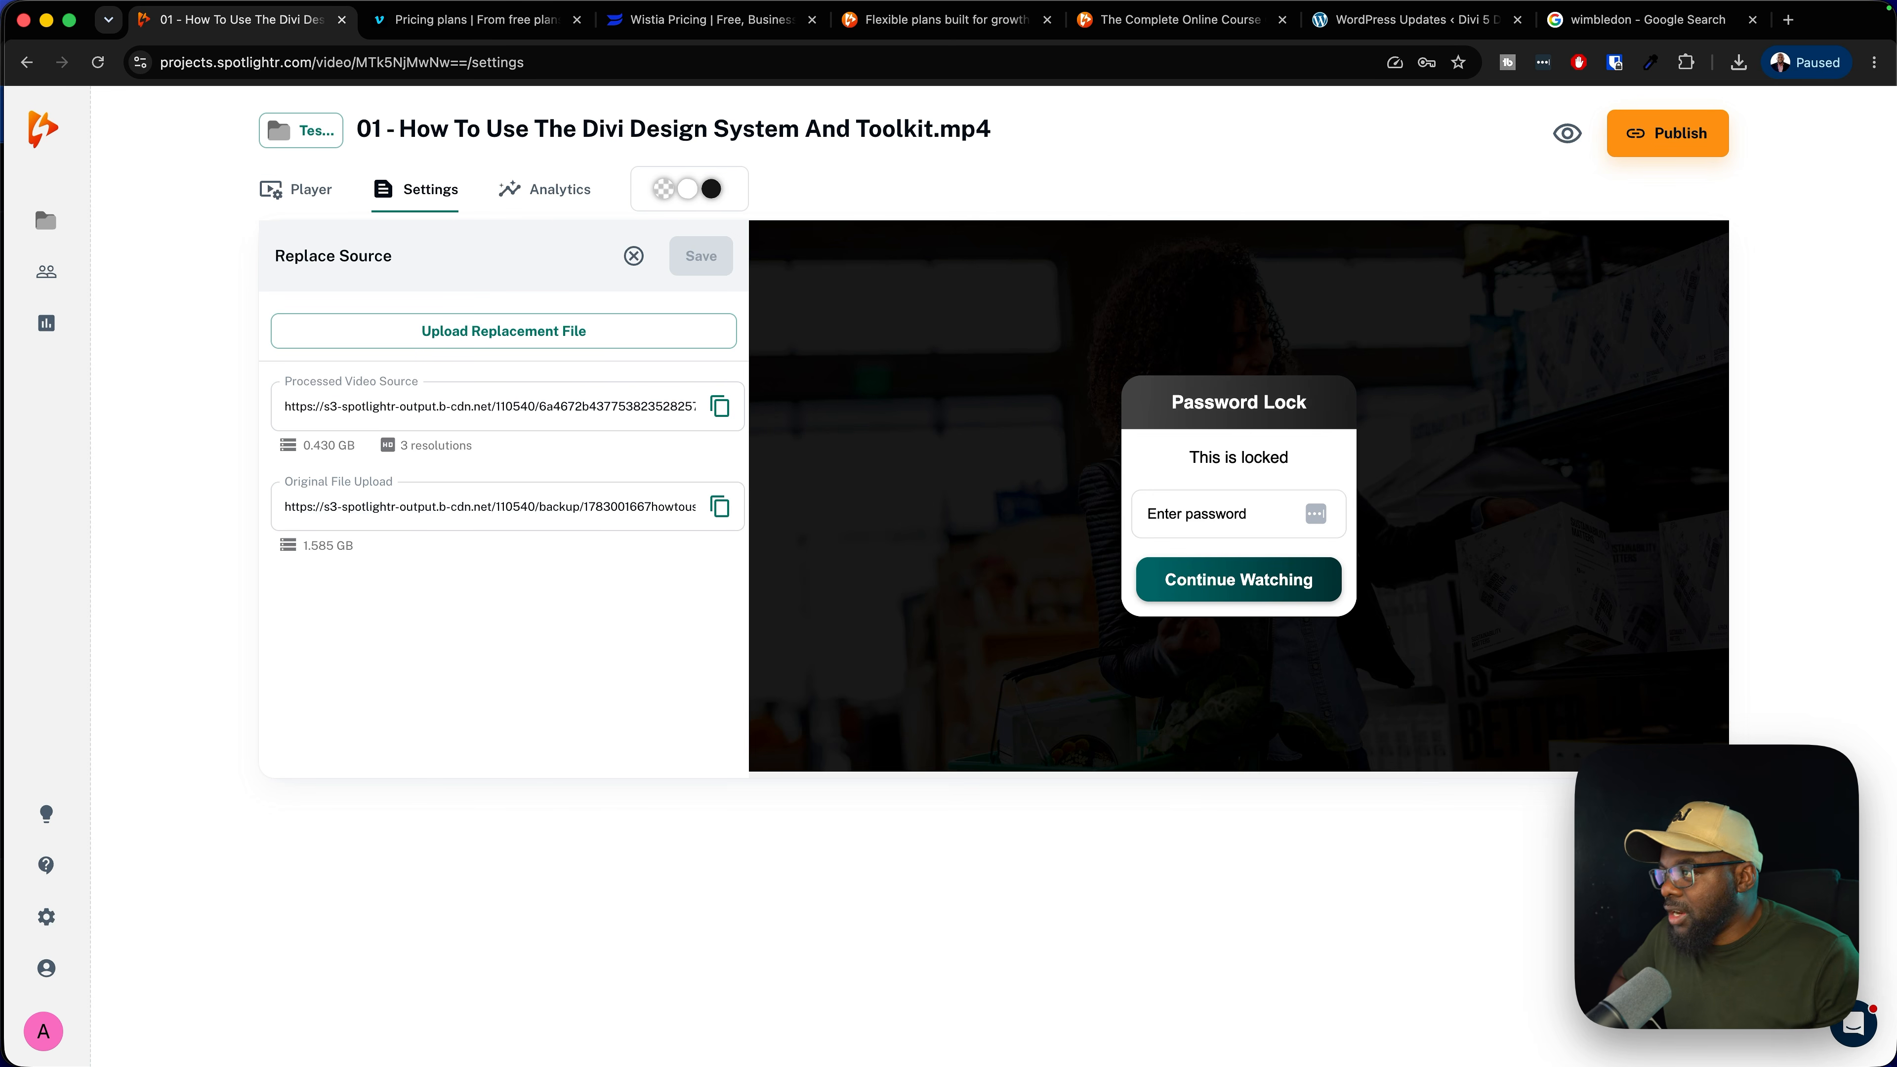
left_click(310, 190)
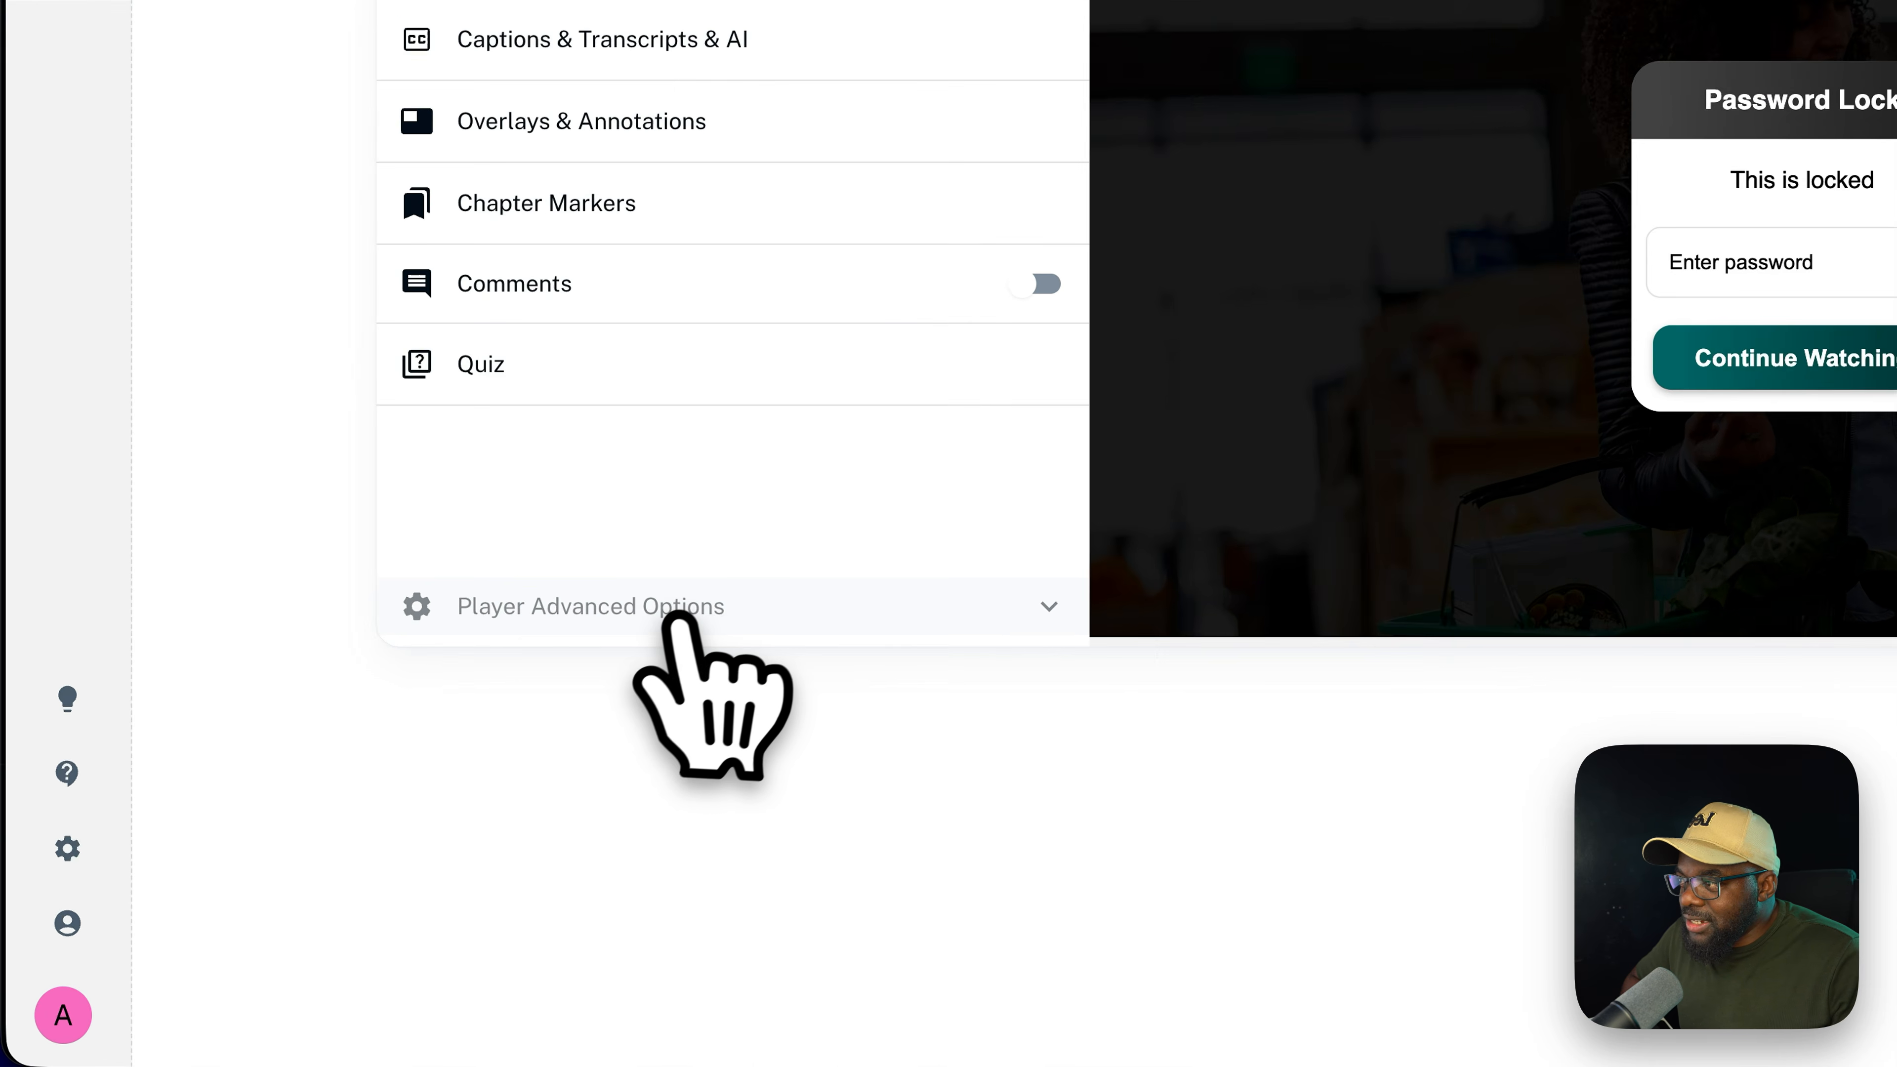
left_click(399, 751)
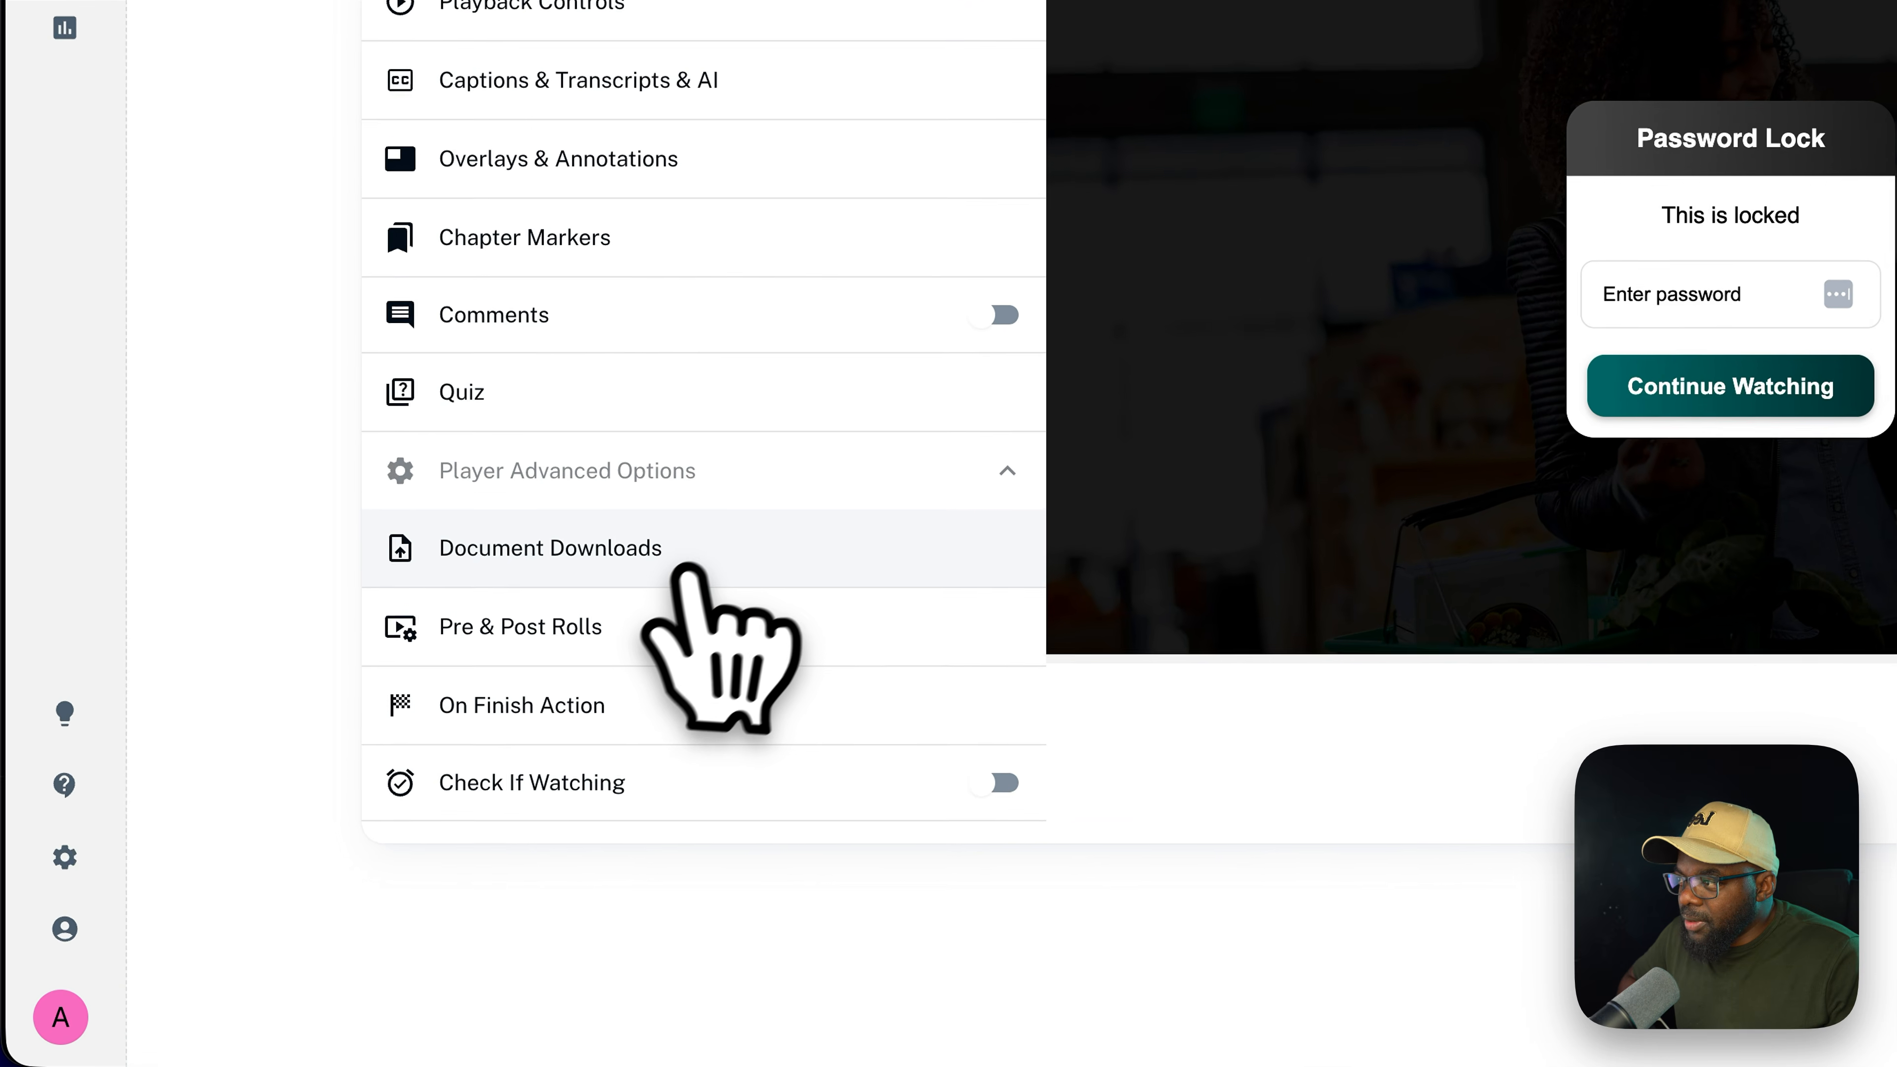
left_click(515, 684)
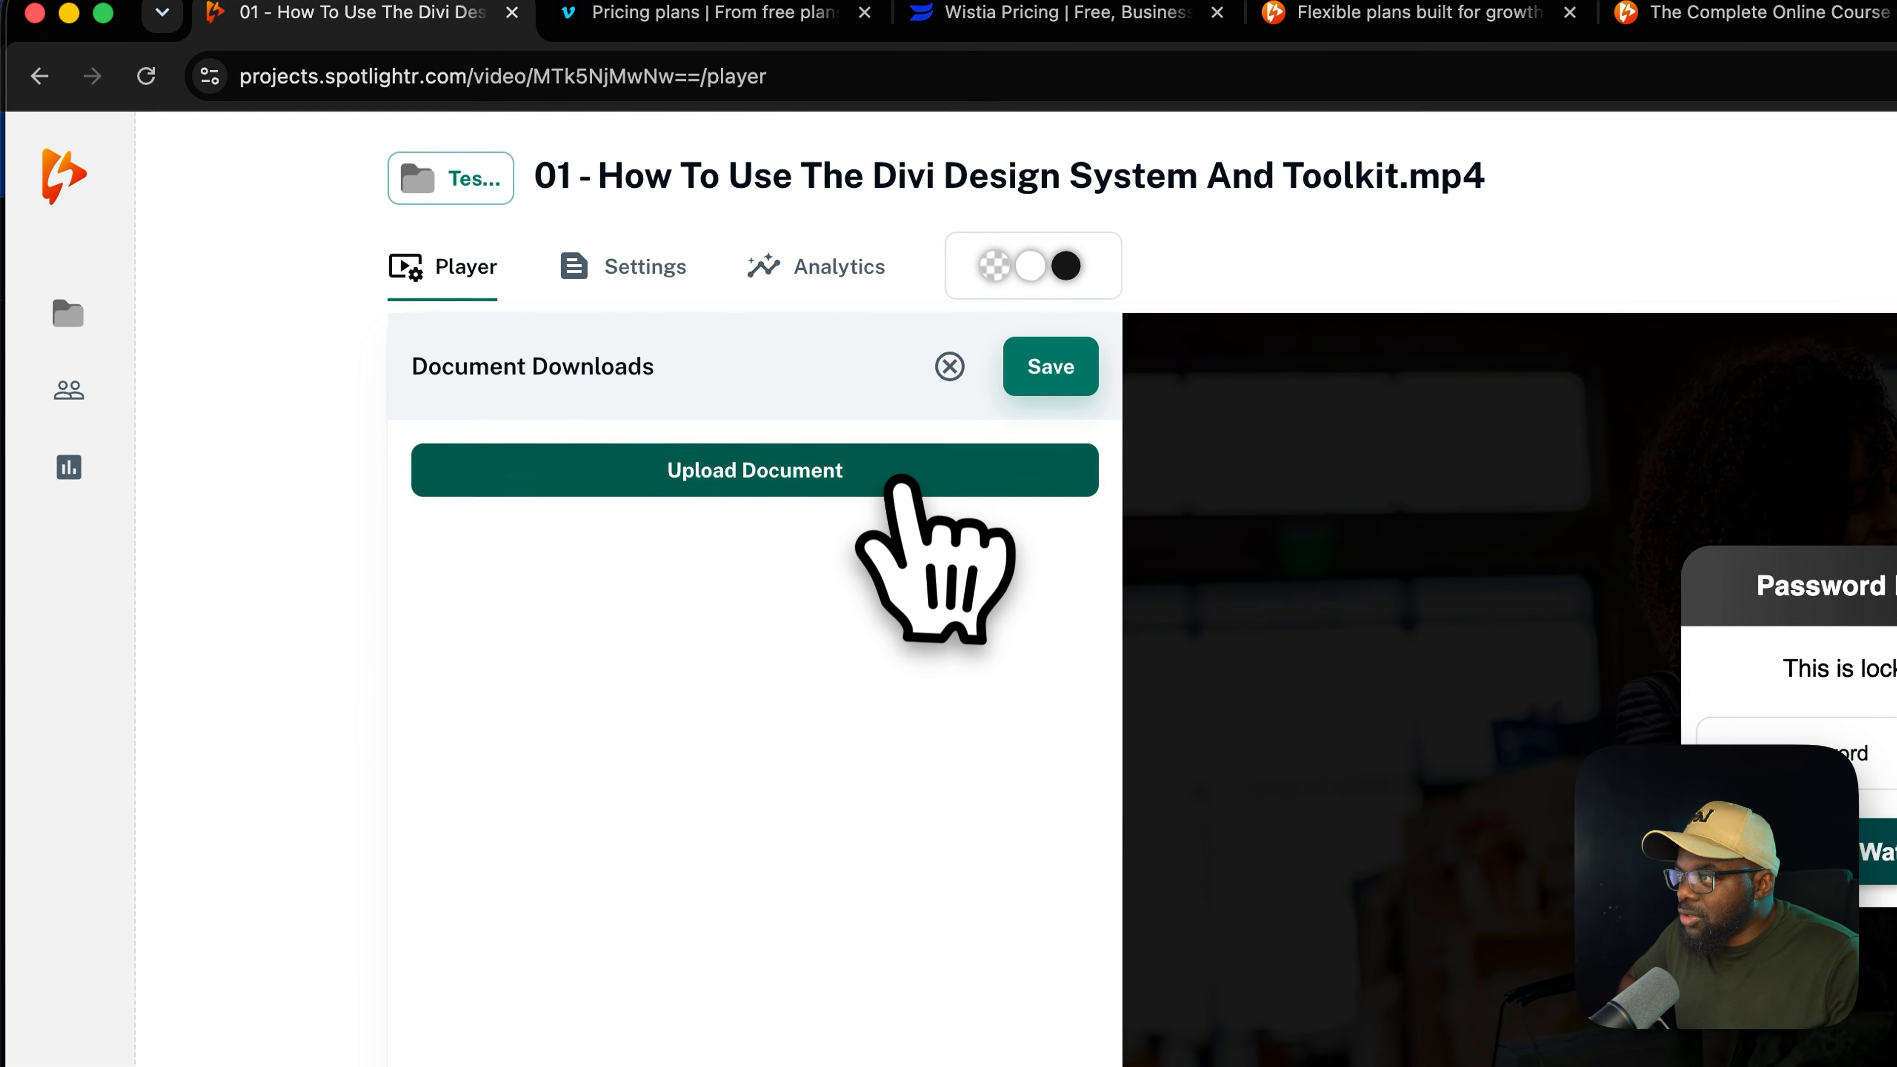
left_click(1034, 367)
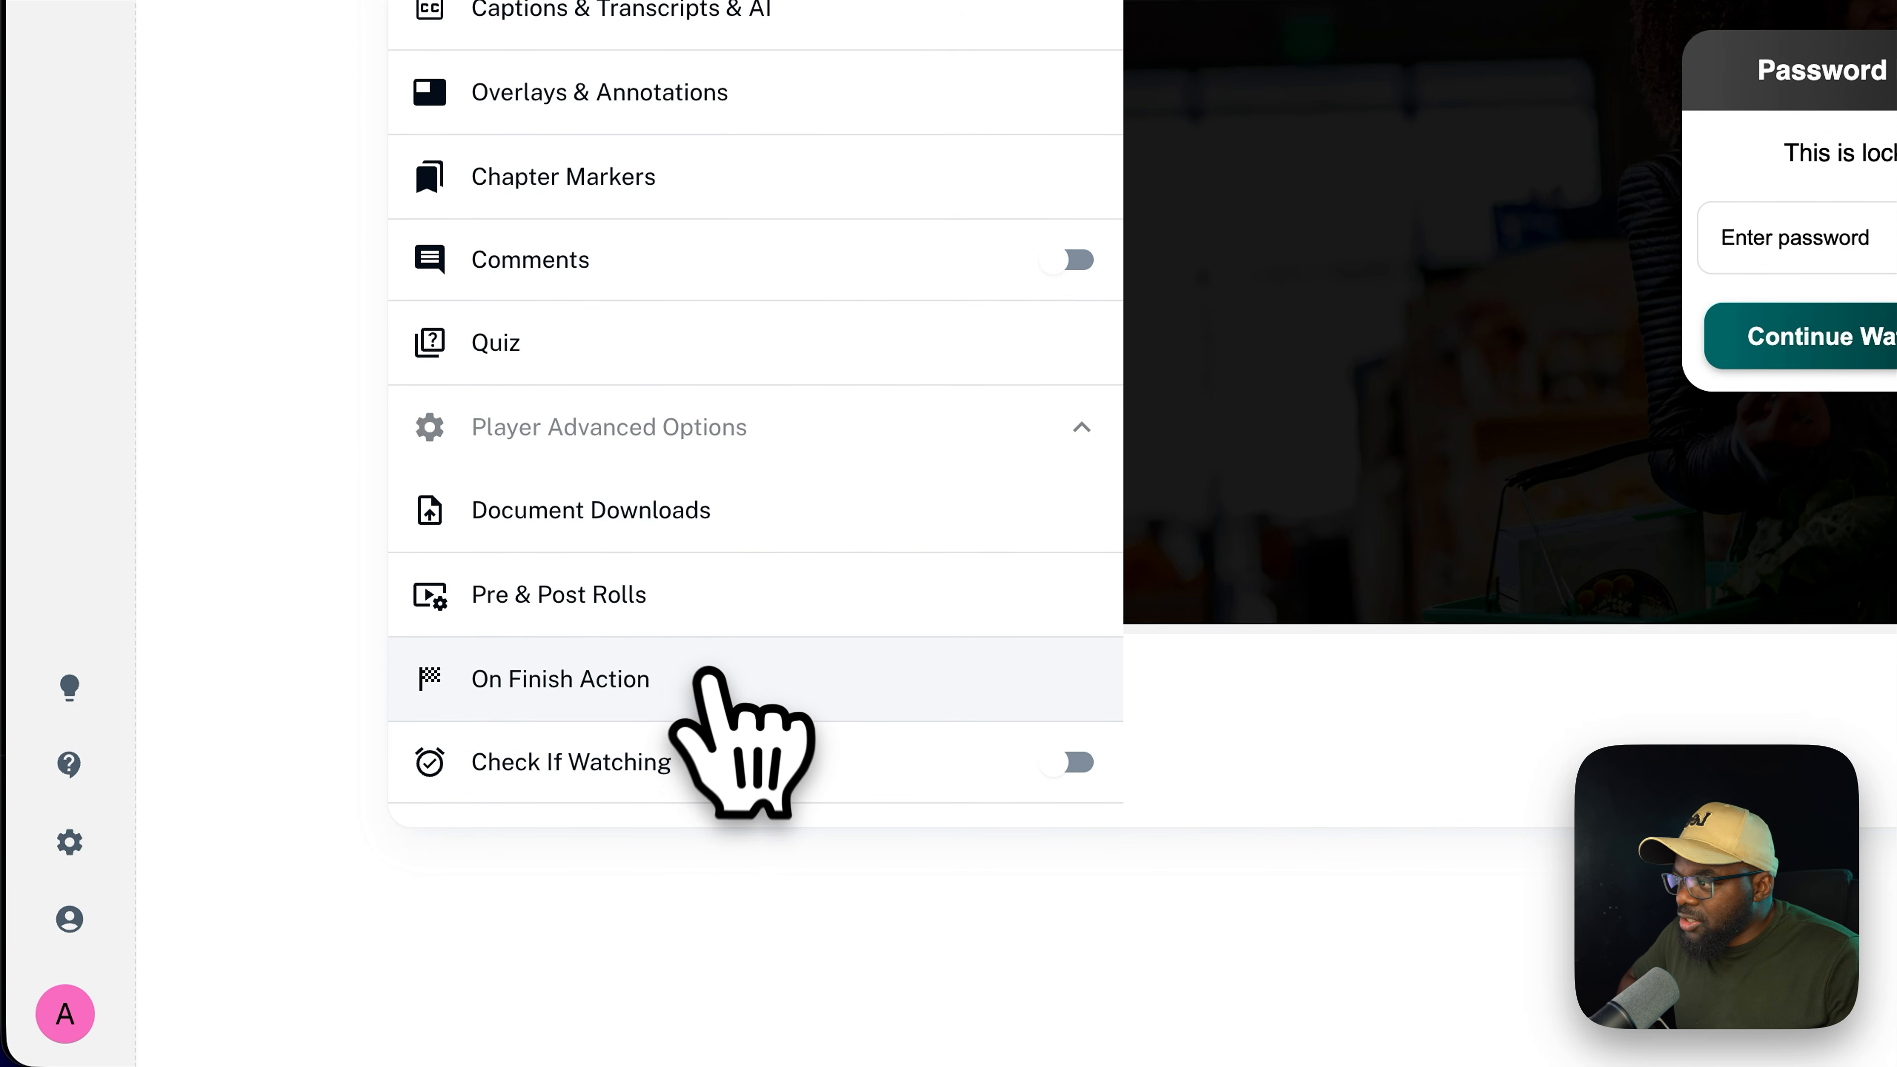
Examine the available On Finish Action choices for the video and leave without selecting one
left_click(691, 677)
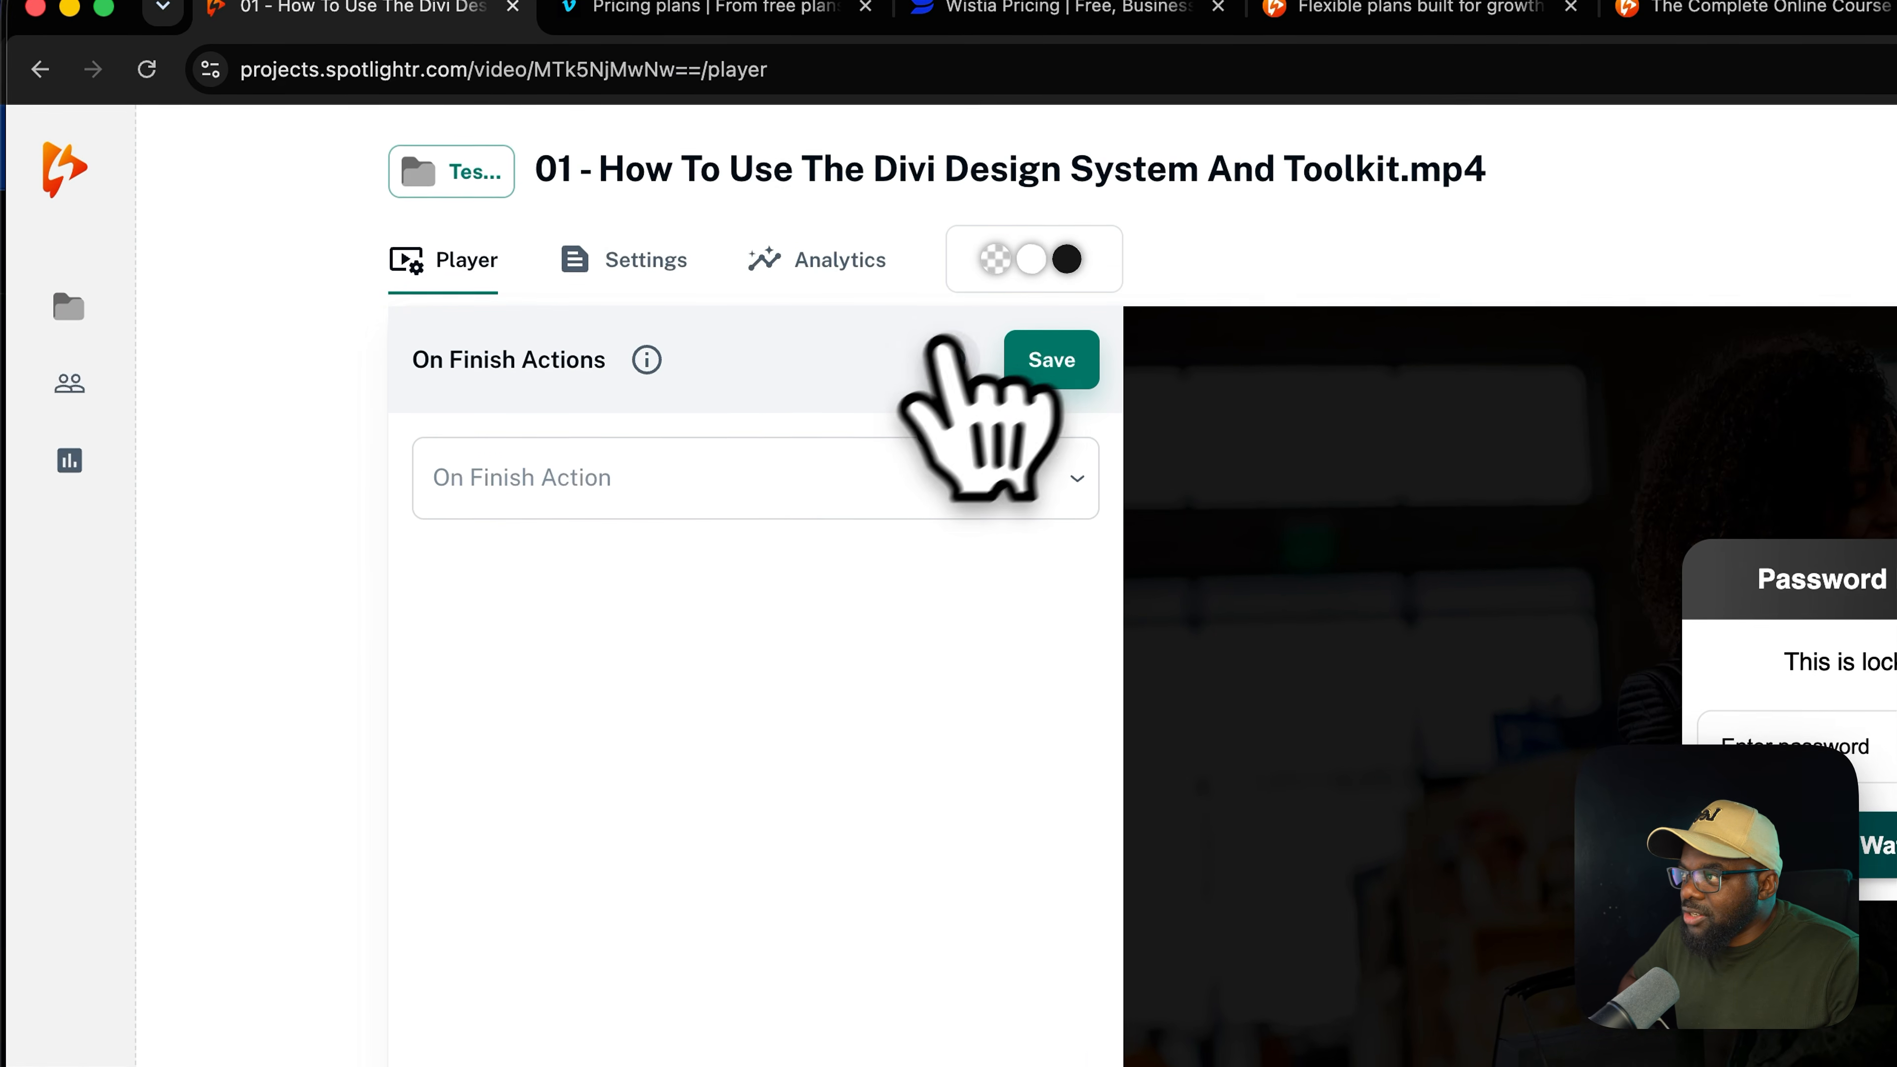
left_click(672, 509)
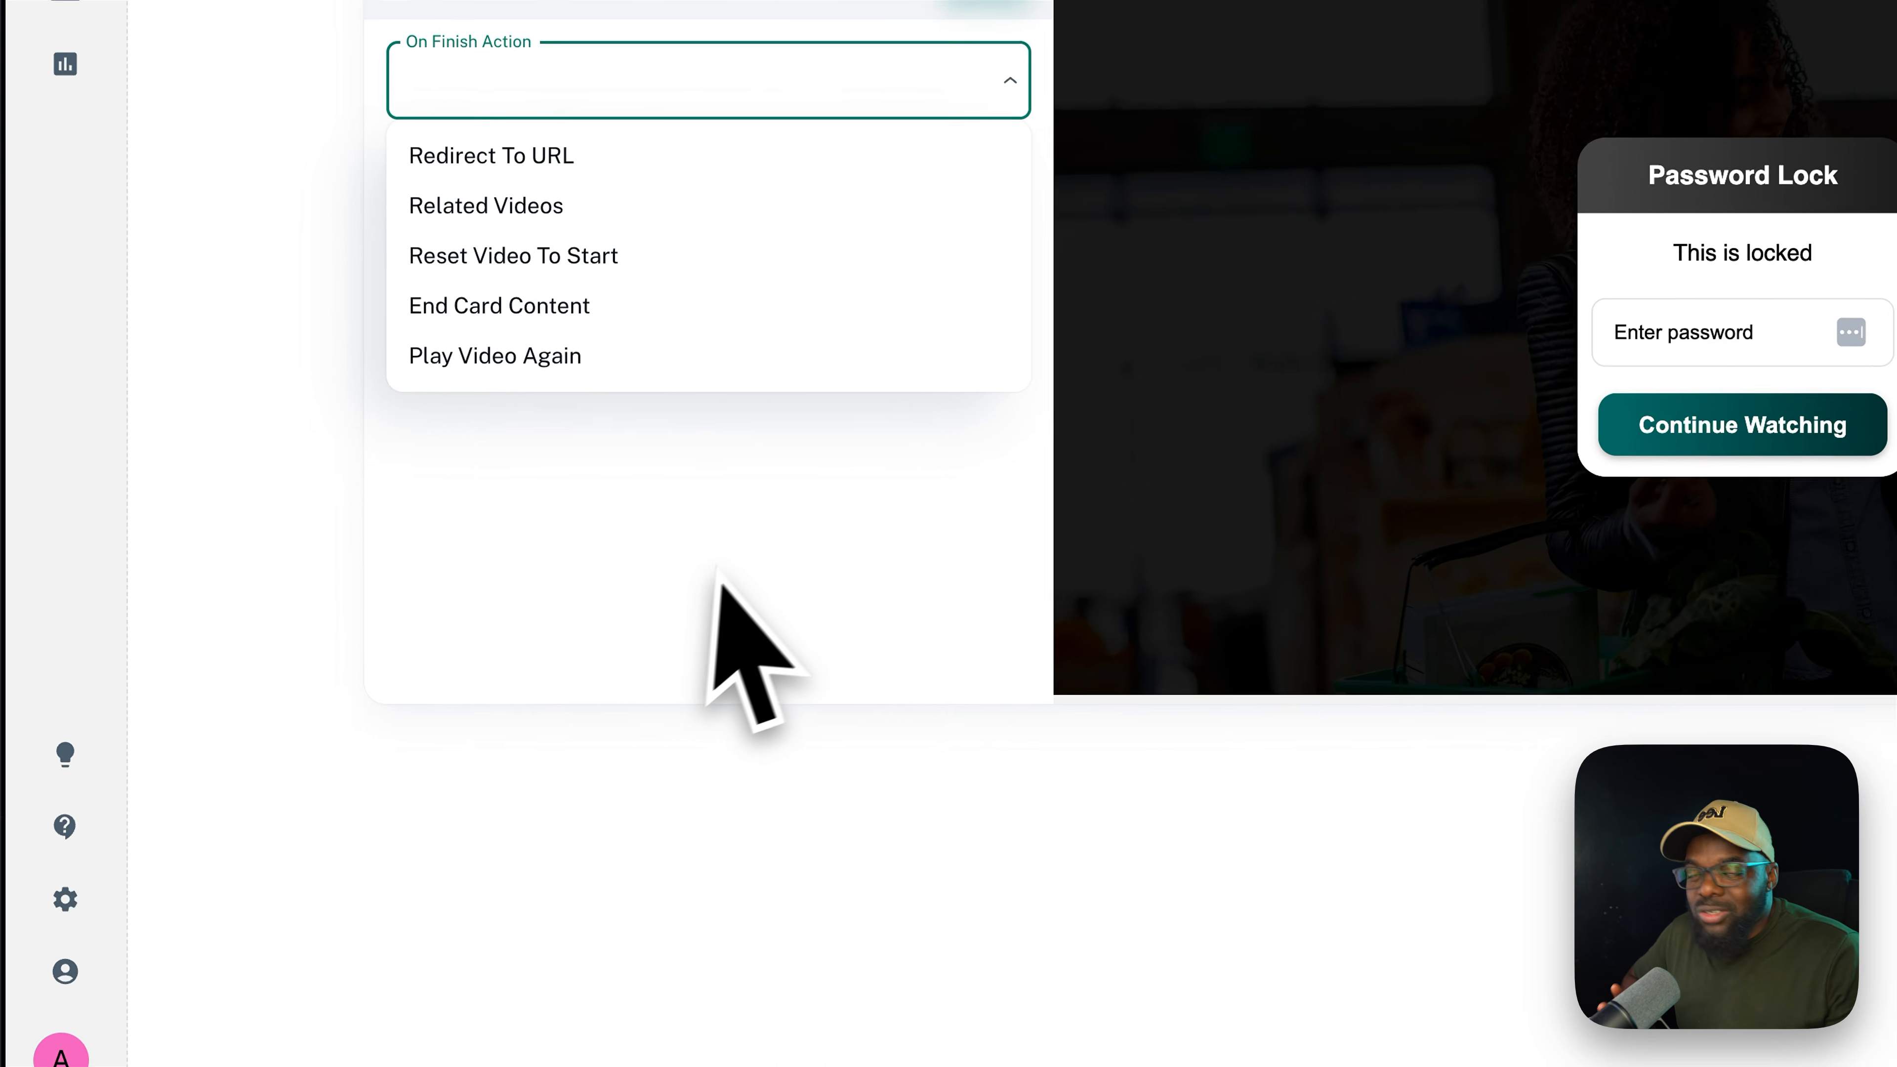
left_click(527, 679)
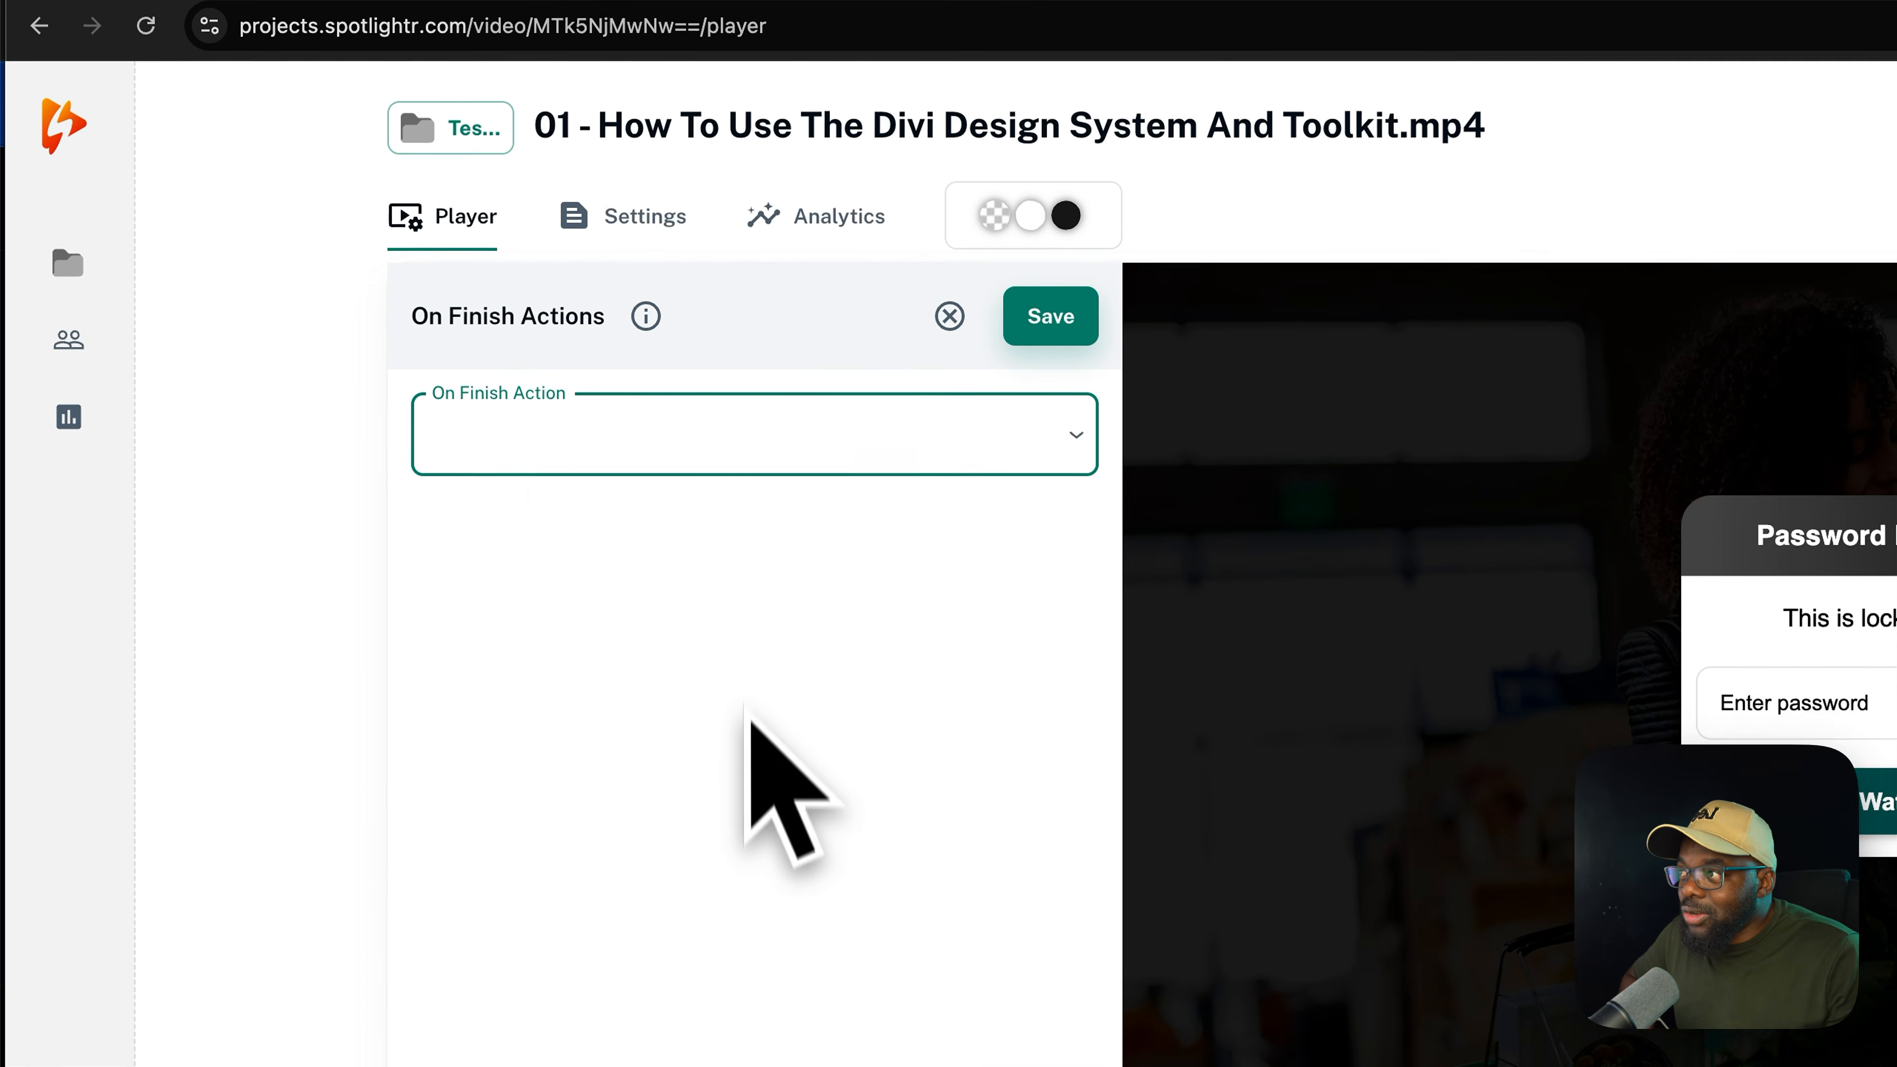
left_click(948, 381)
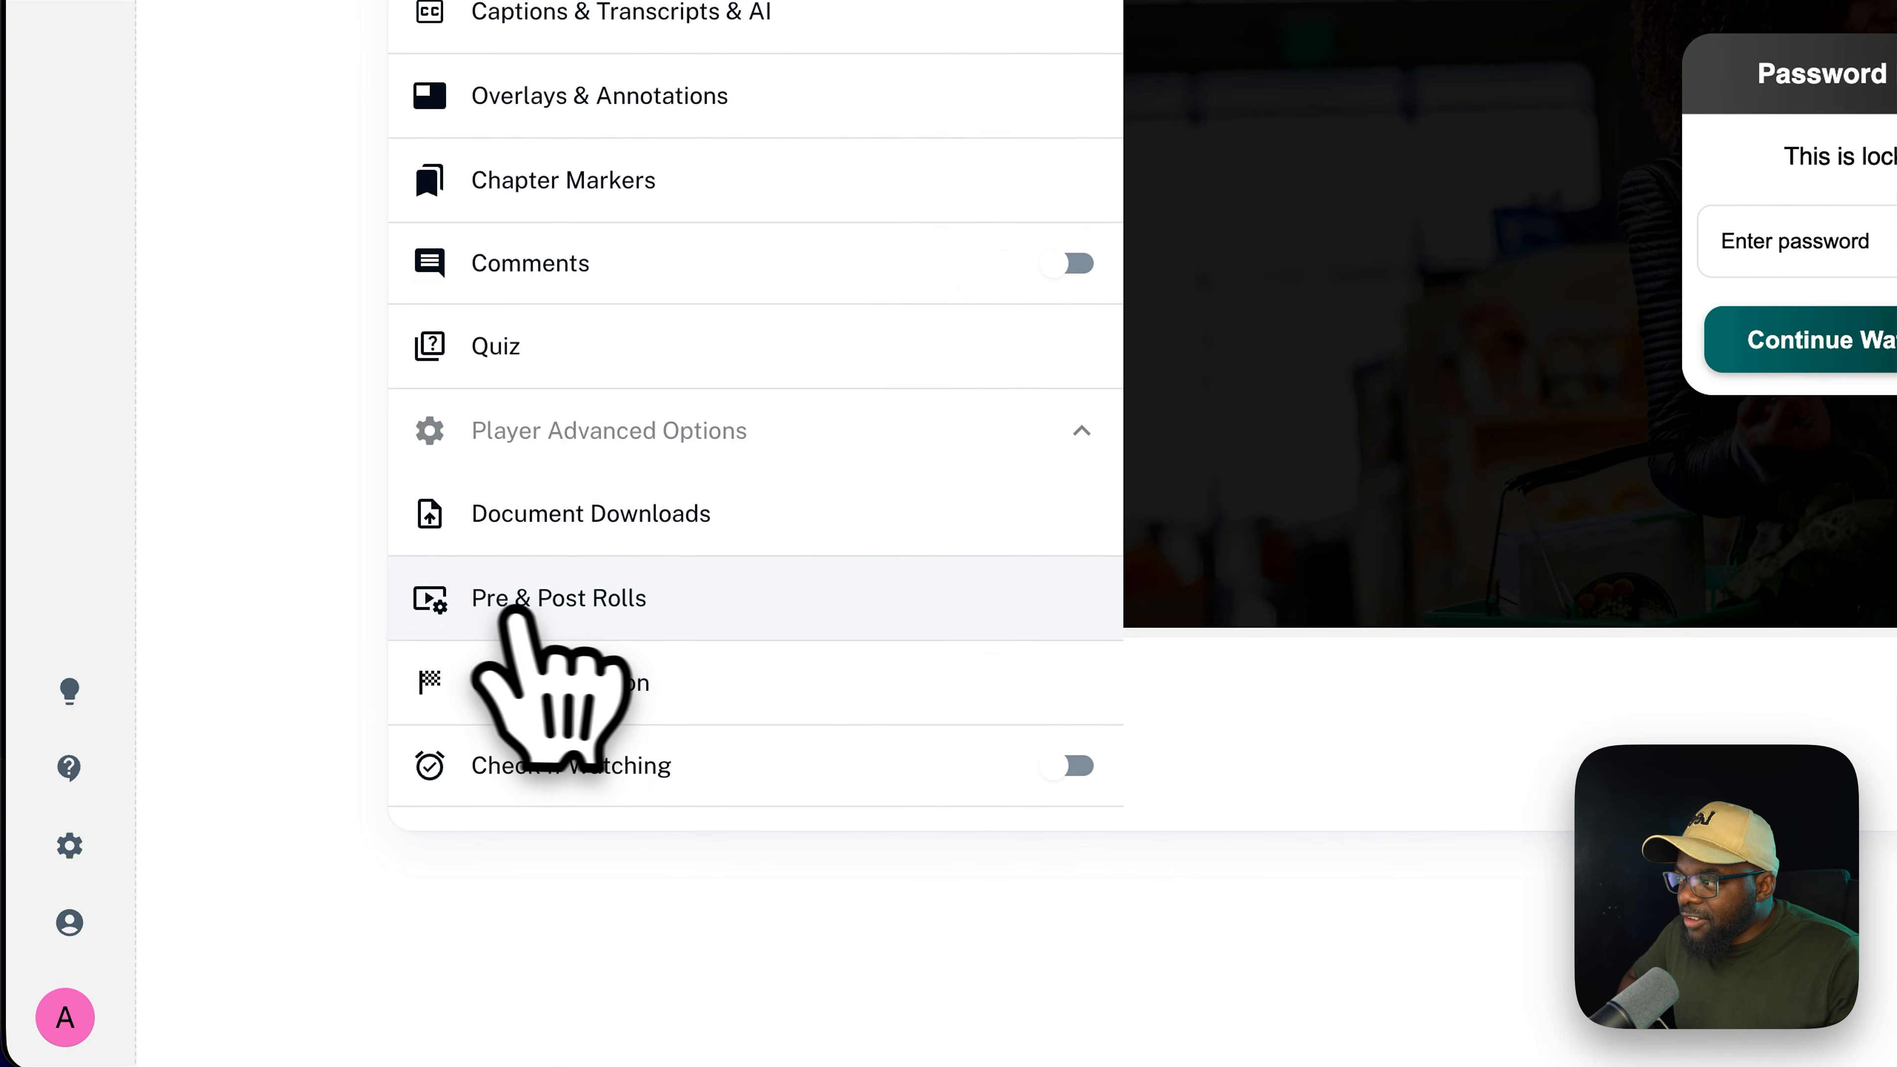
Examine the video's pre-roll and post-roll URL settings and its Chapter Markers settings, leaving each without saving
left_click(631, 603)
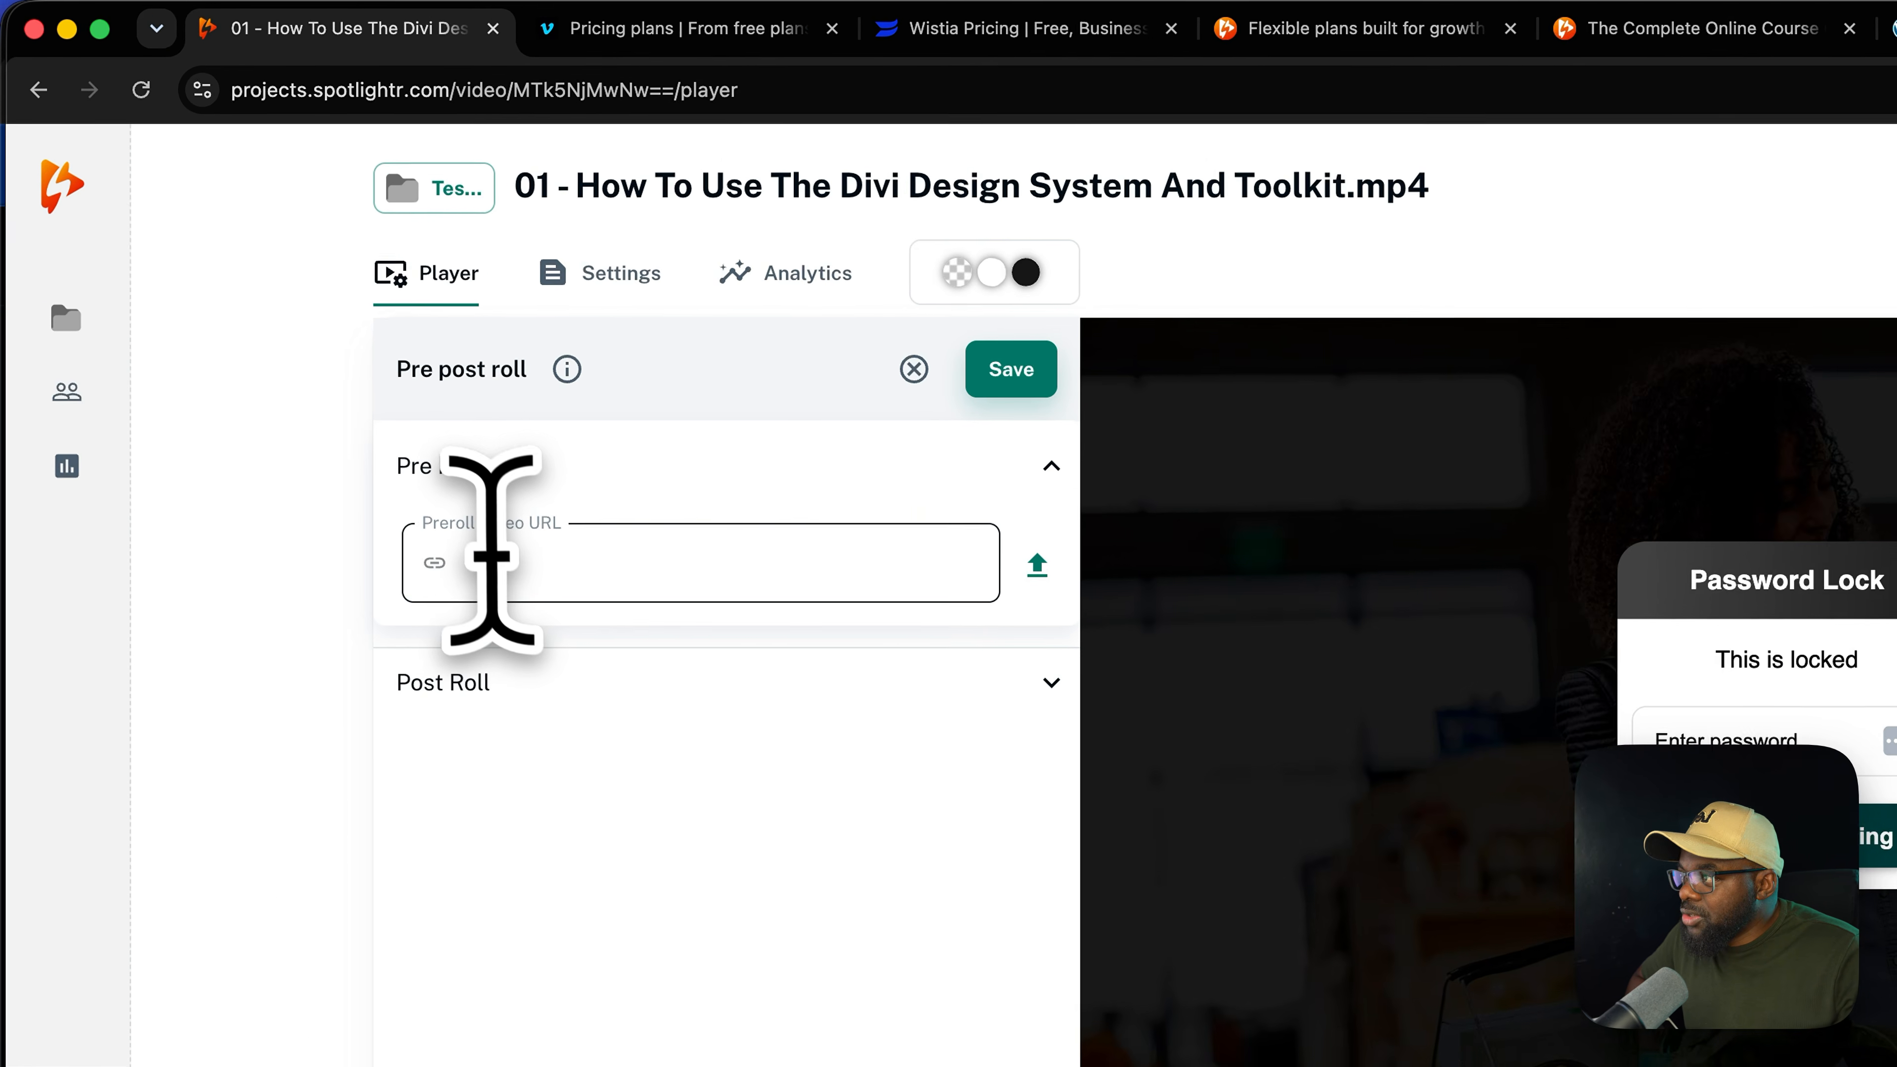
left_click(606, 379)
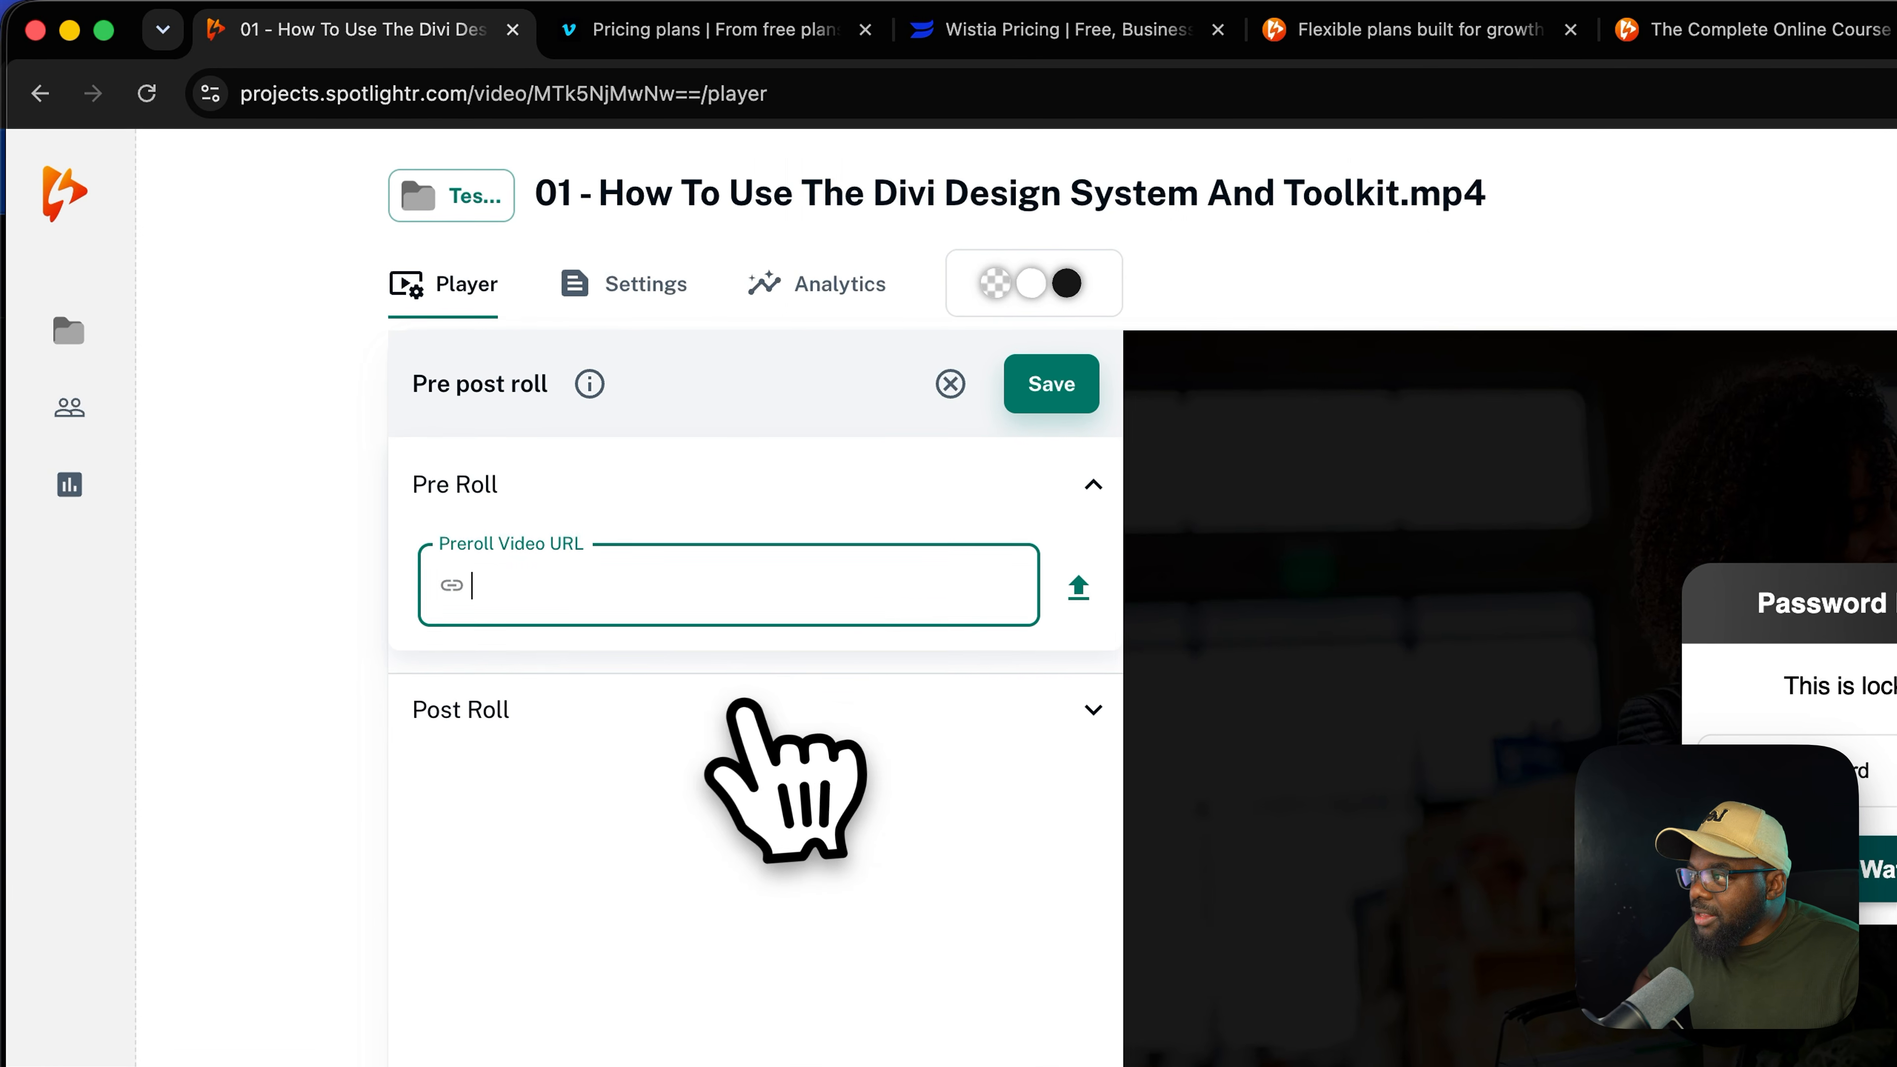
left_click(758, 709)
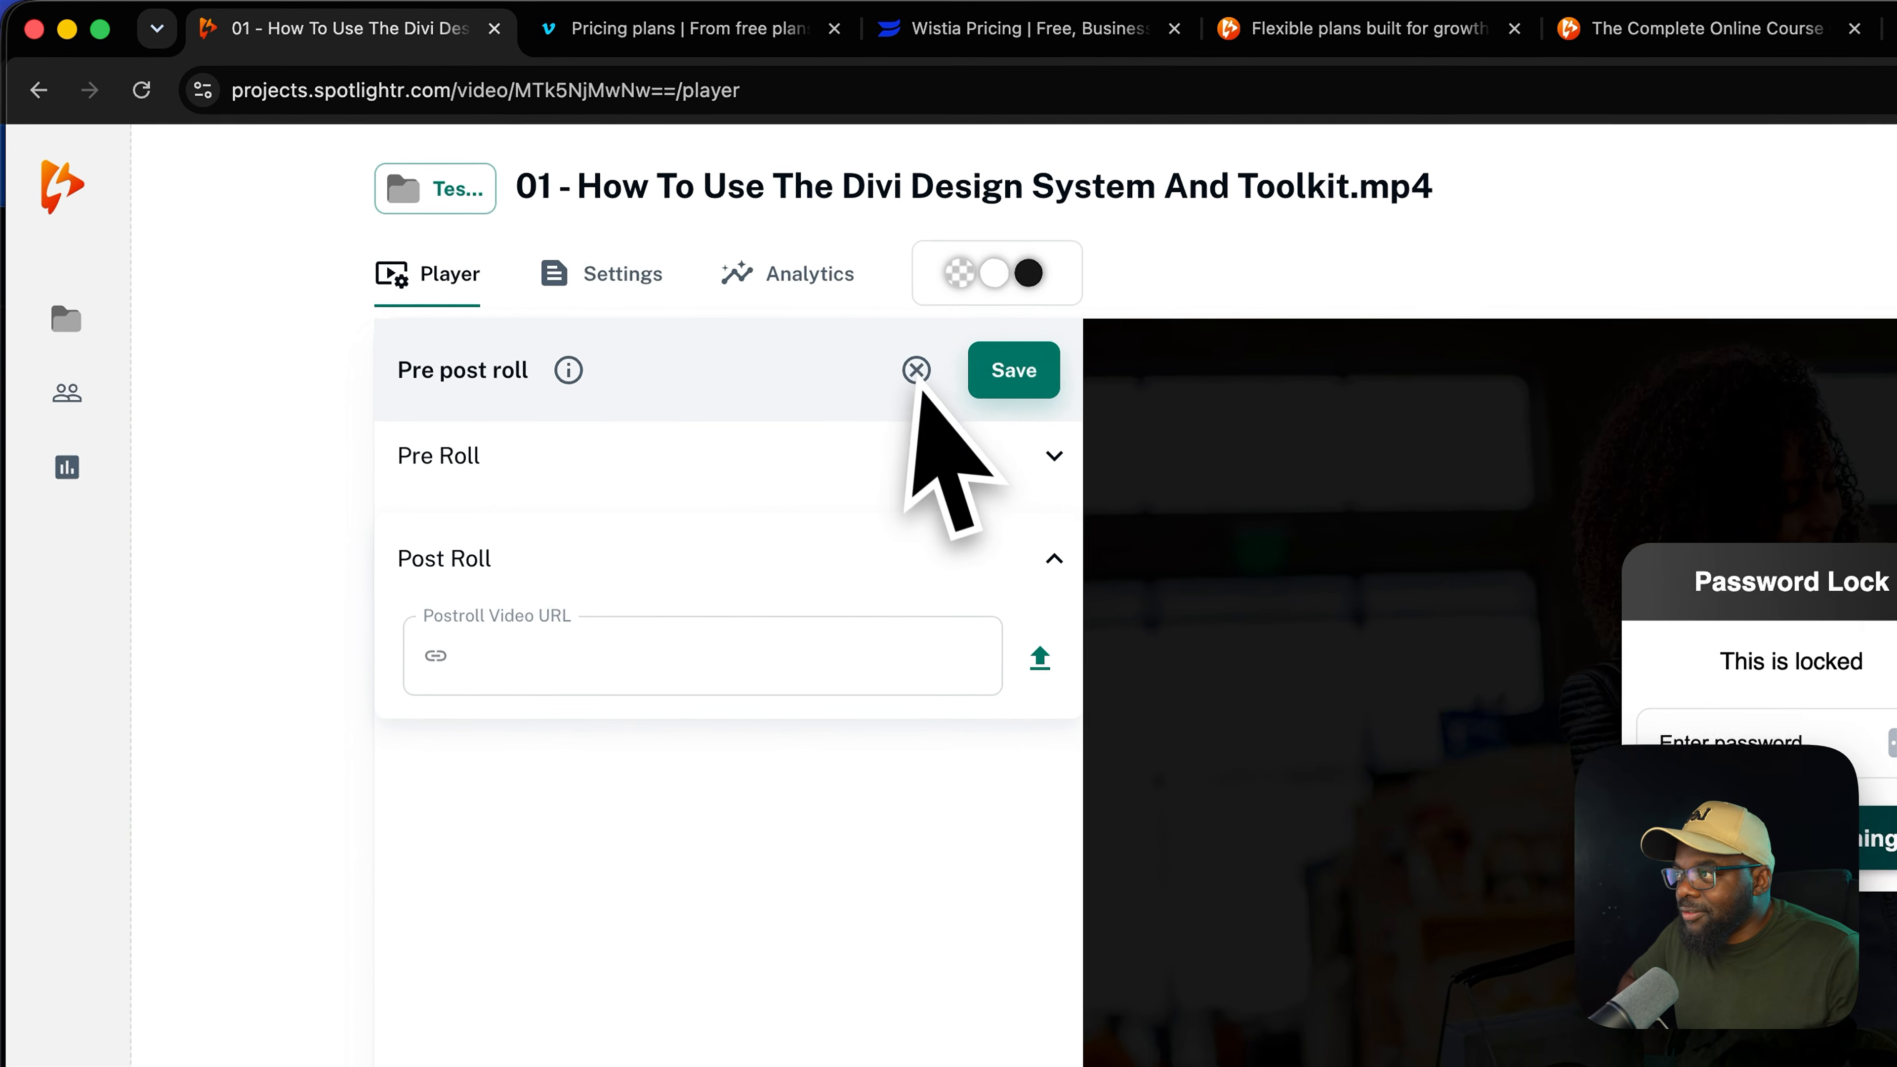
left_click(752, 303)
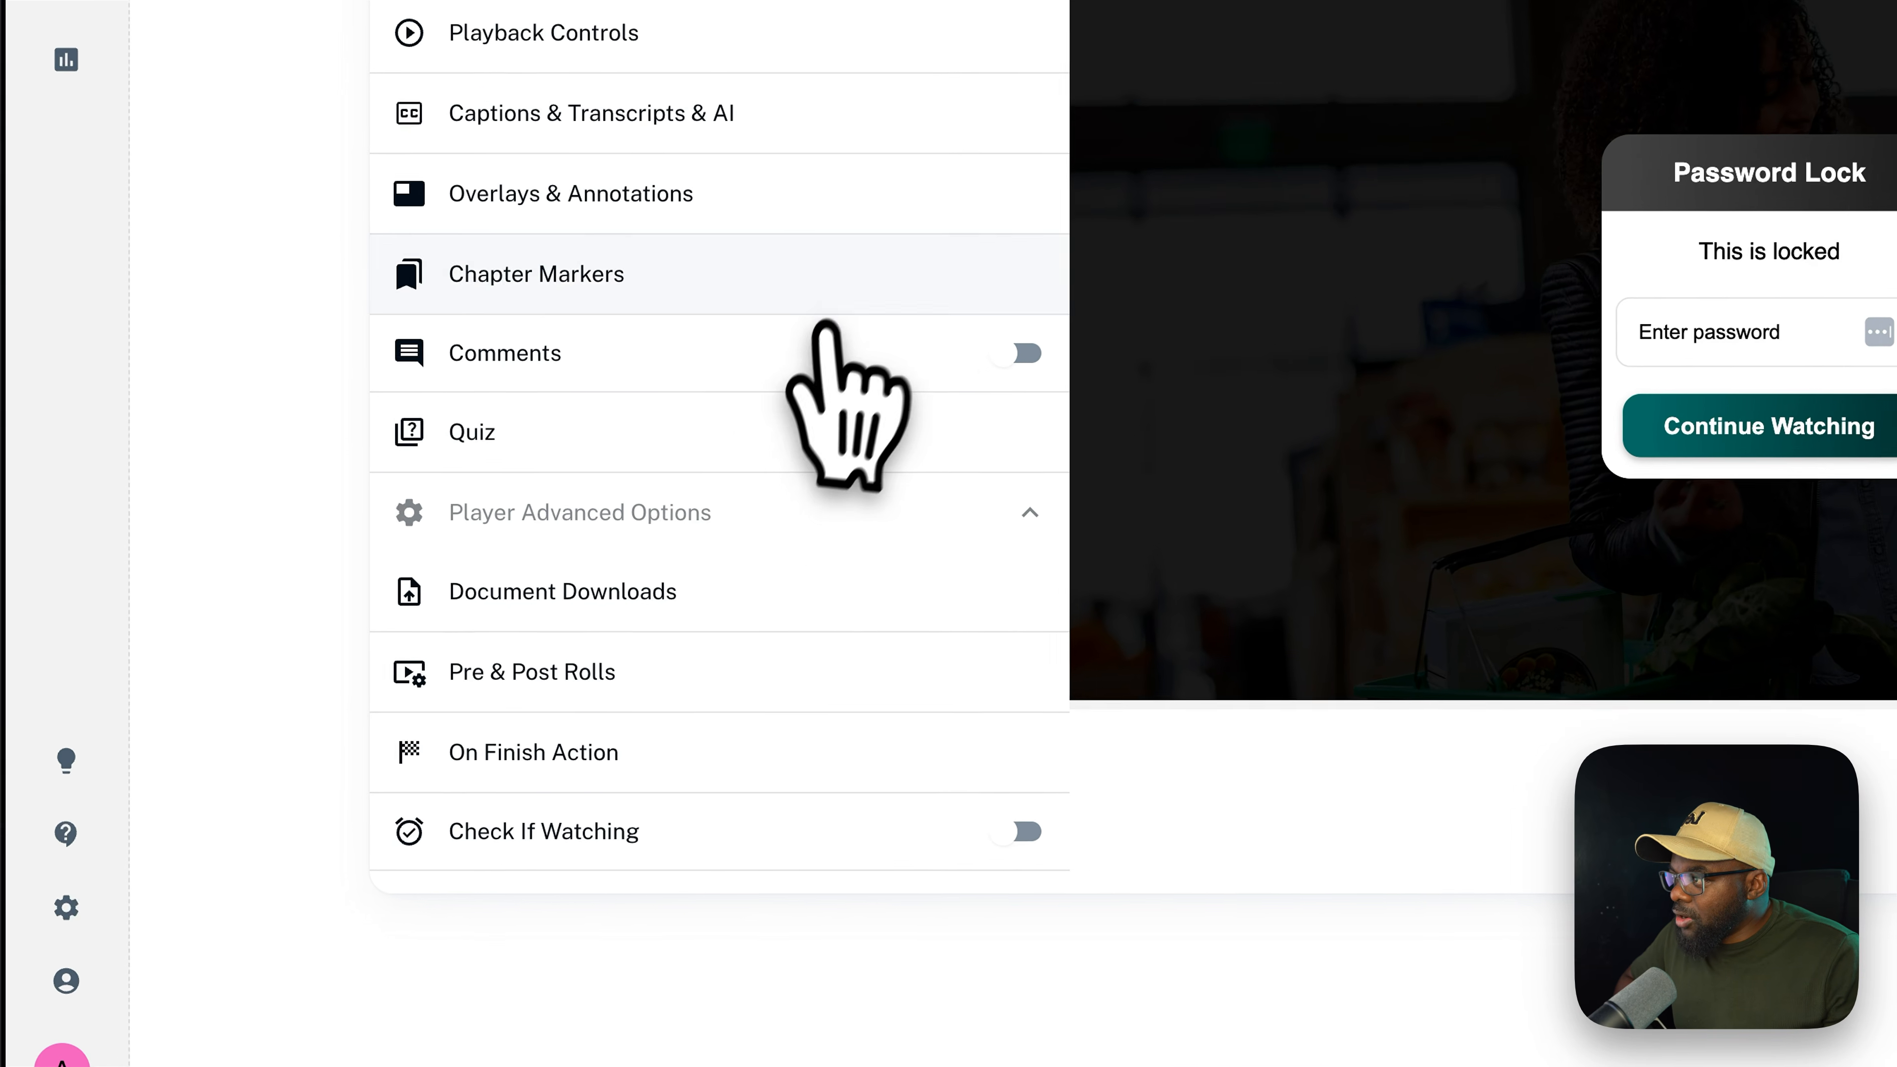
left_click(821, 274)
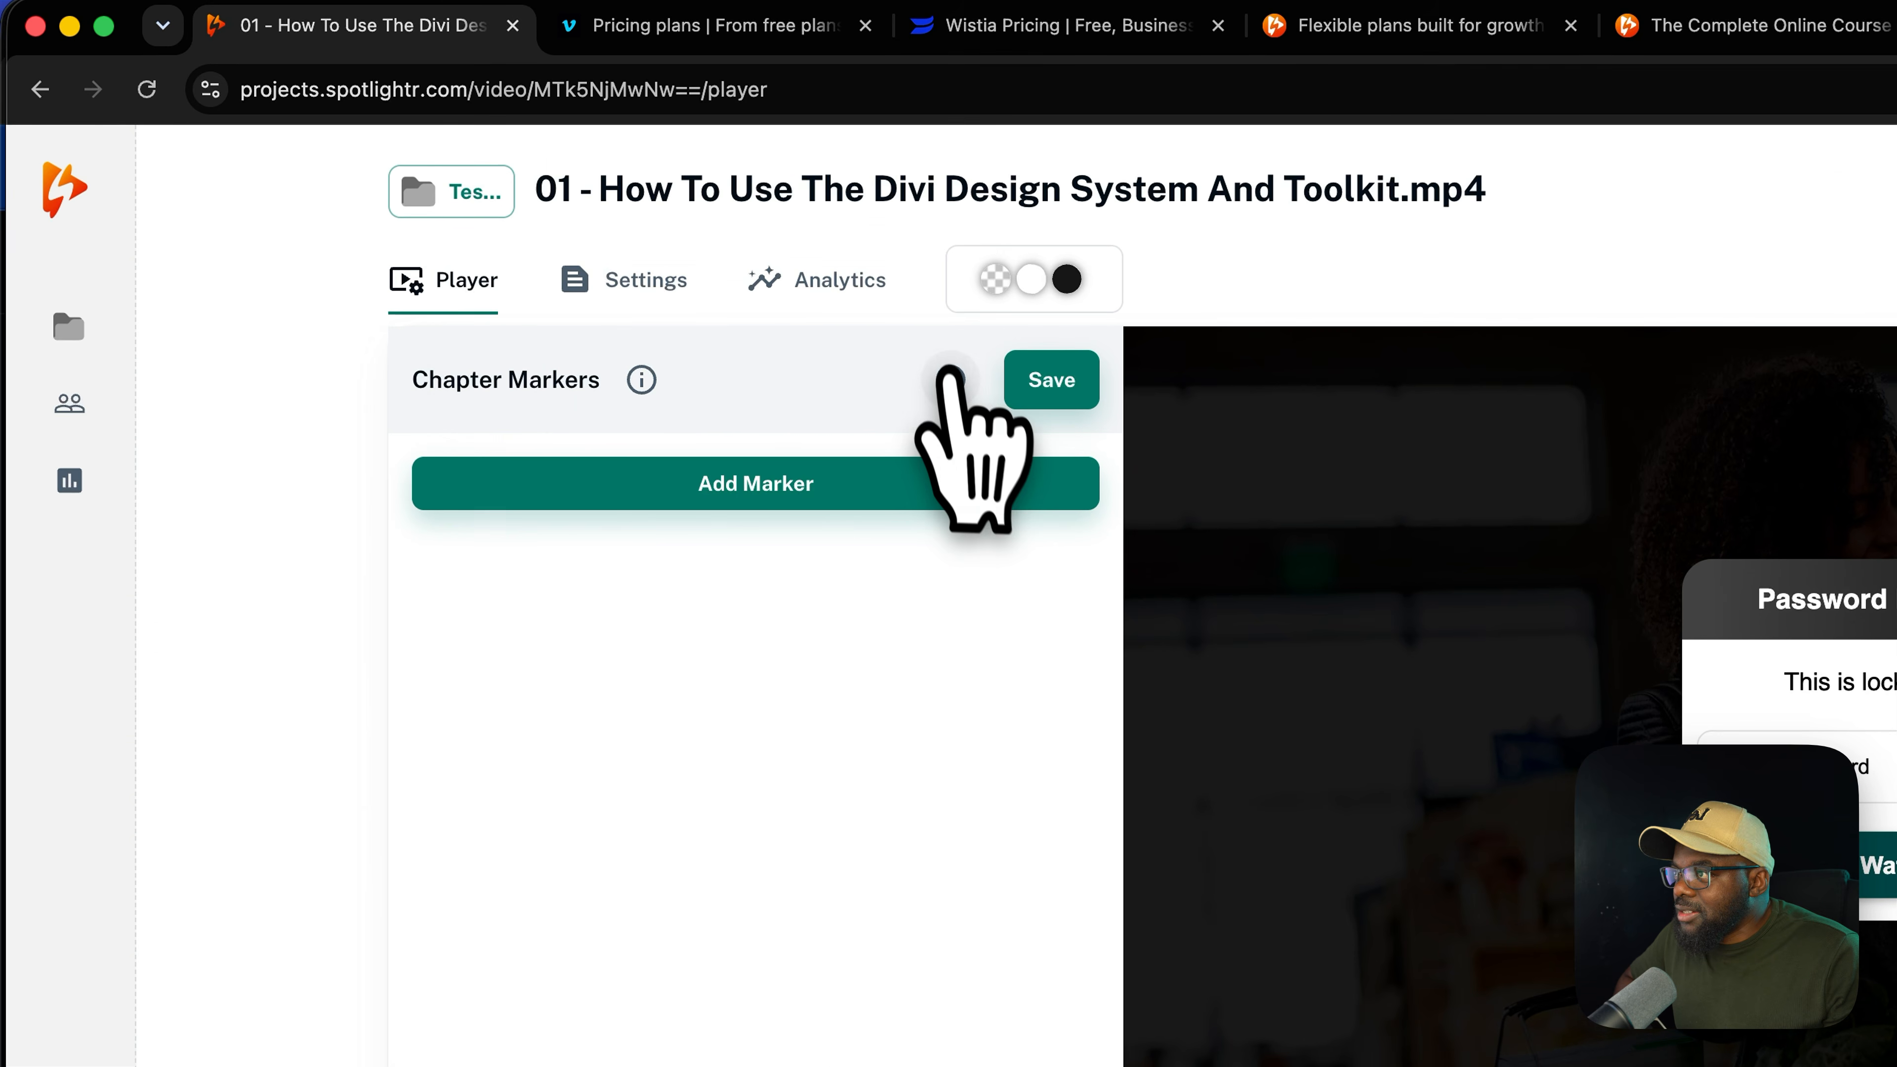
left_click(950, 354)
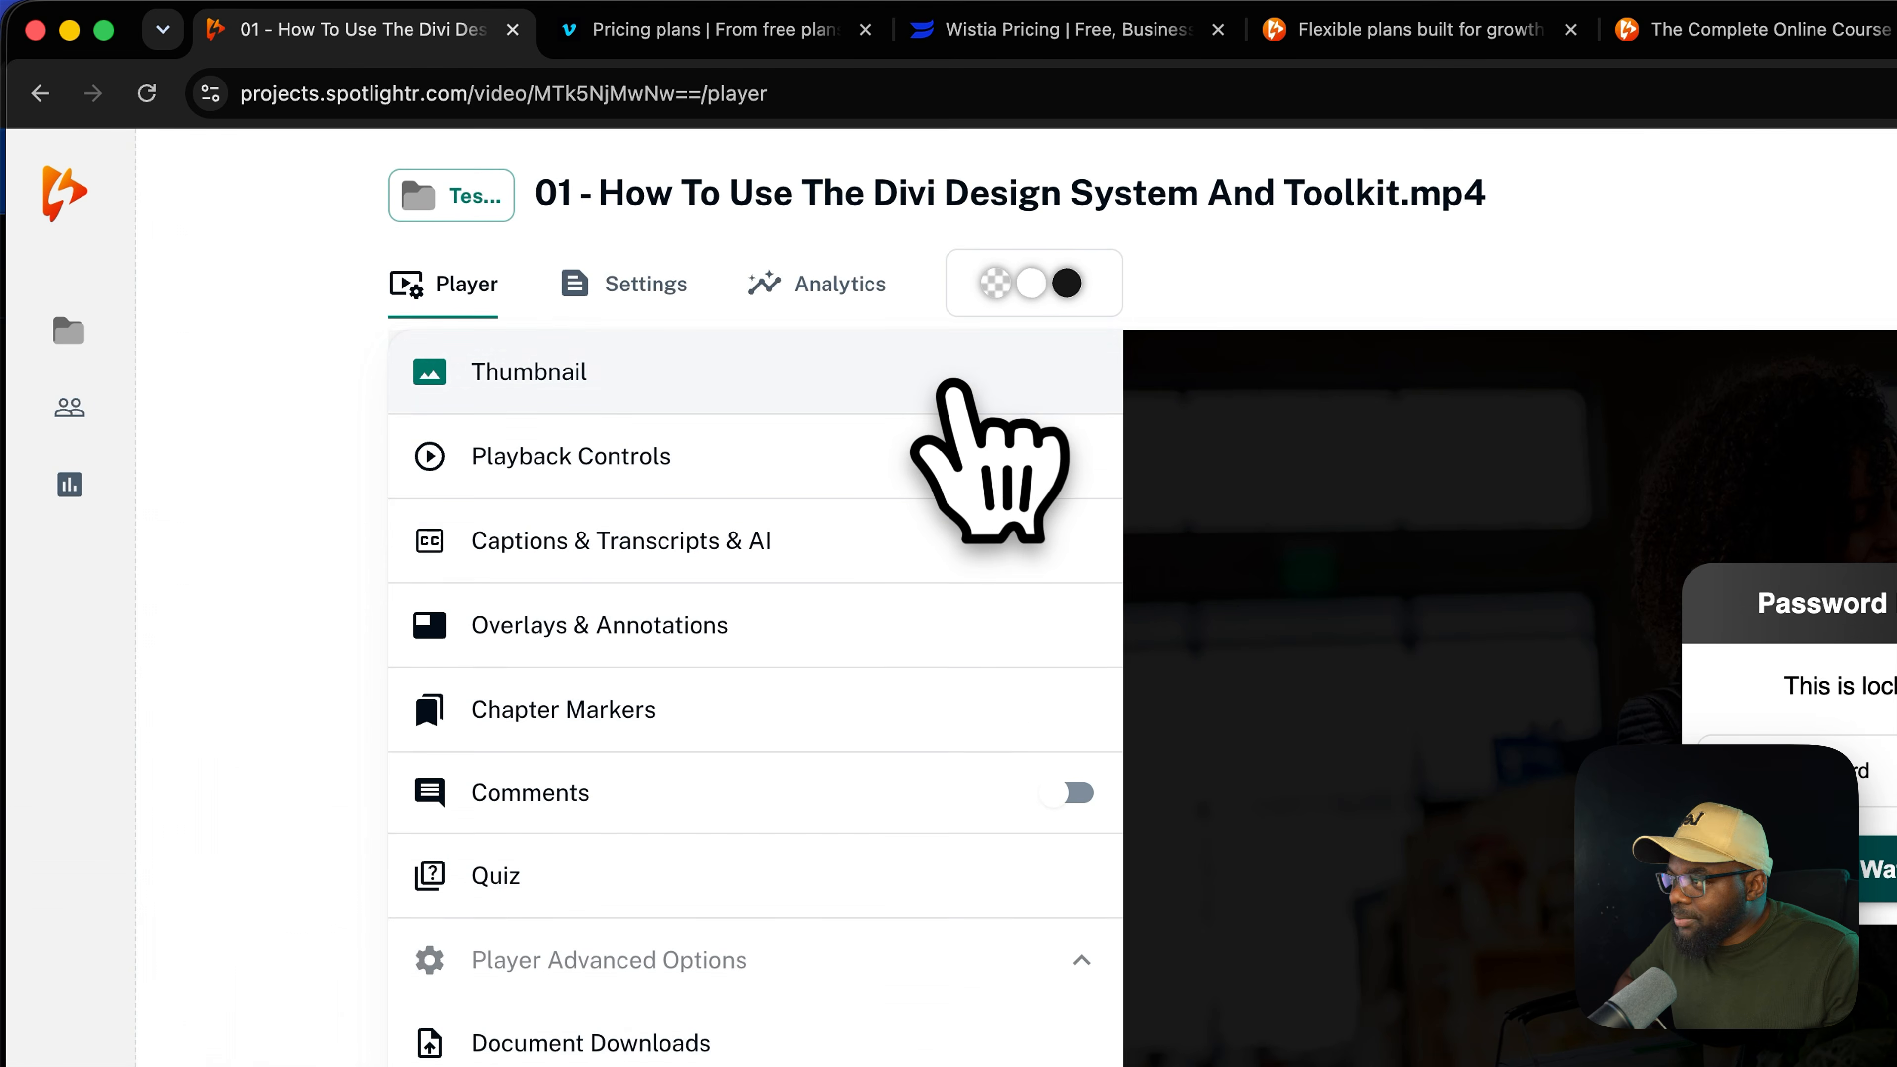
Browse the video's overlay templates for Text, Lead Capture, Hotspots, Cards and Custom HTML
left_click(790, 619)
left_click(818, 499)
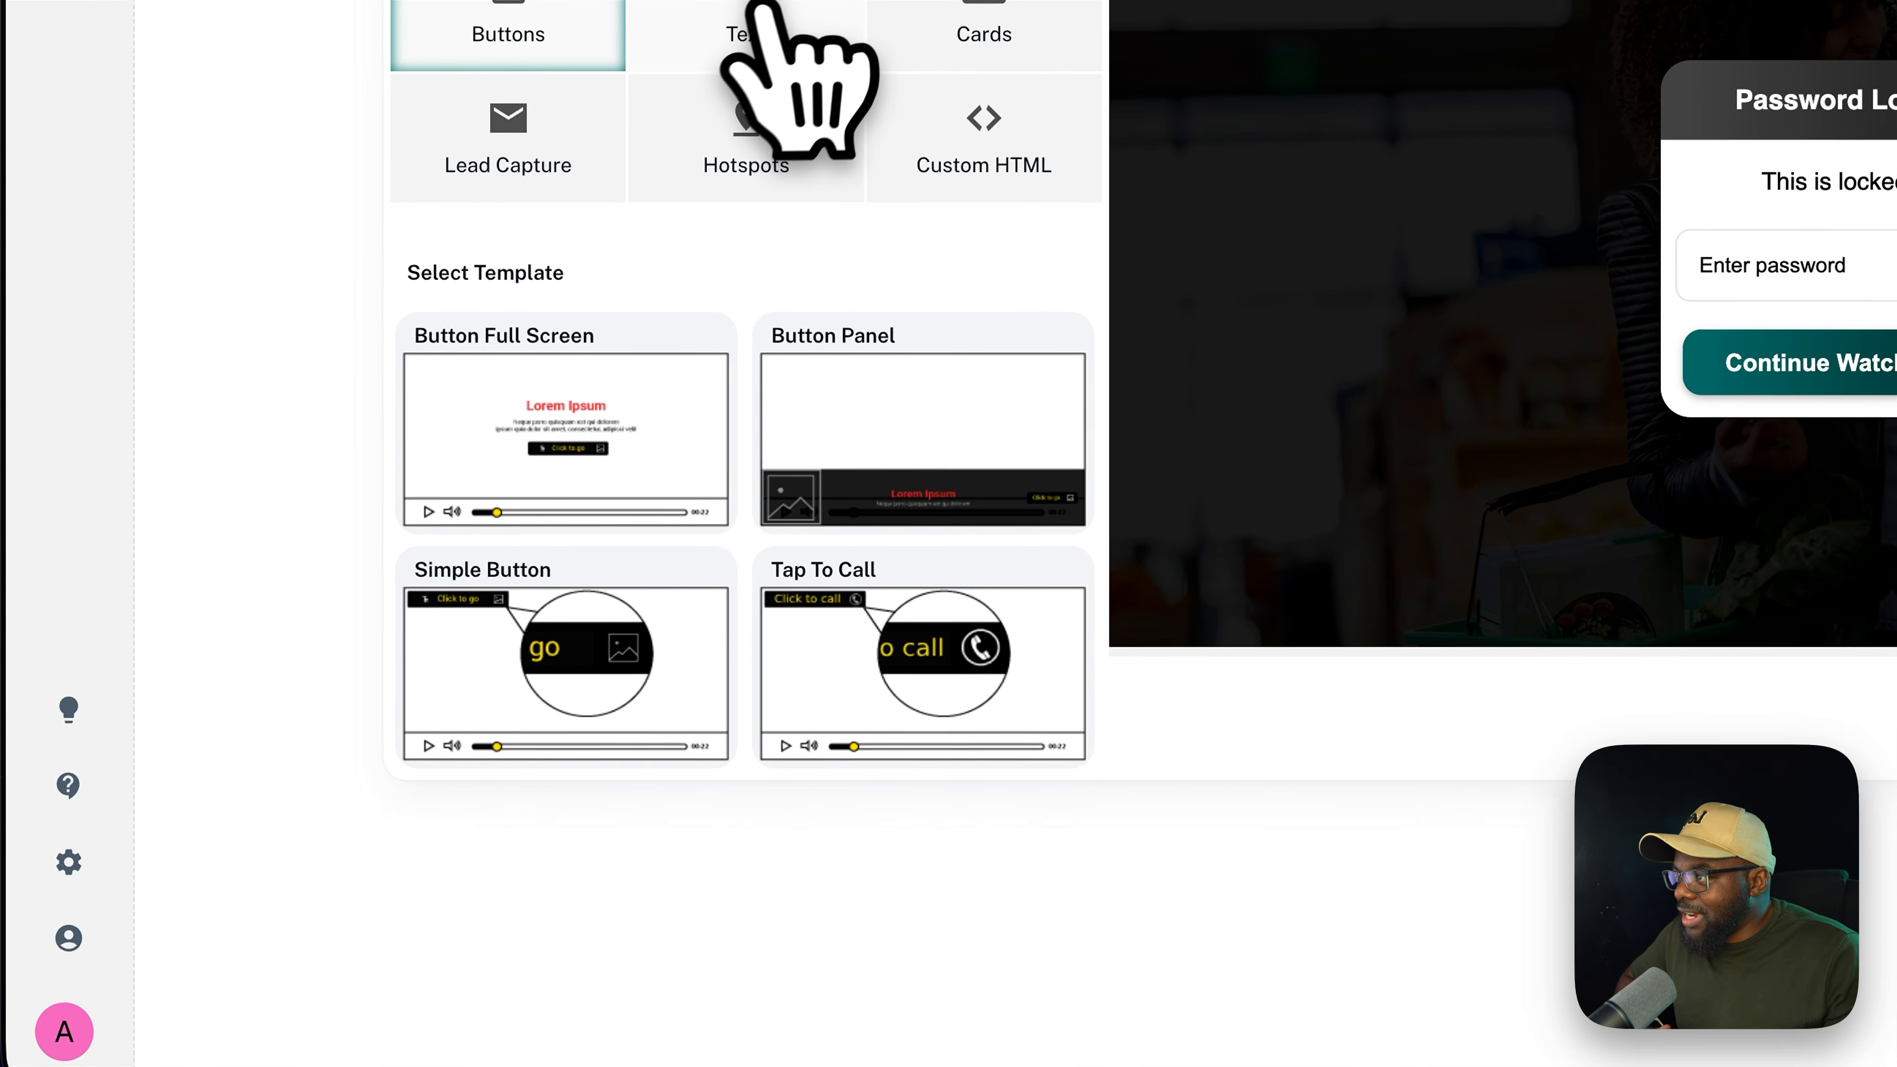
left_click(463, 374)
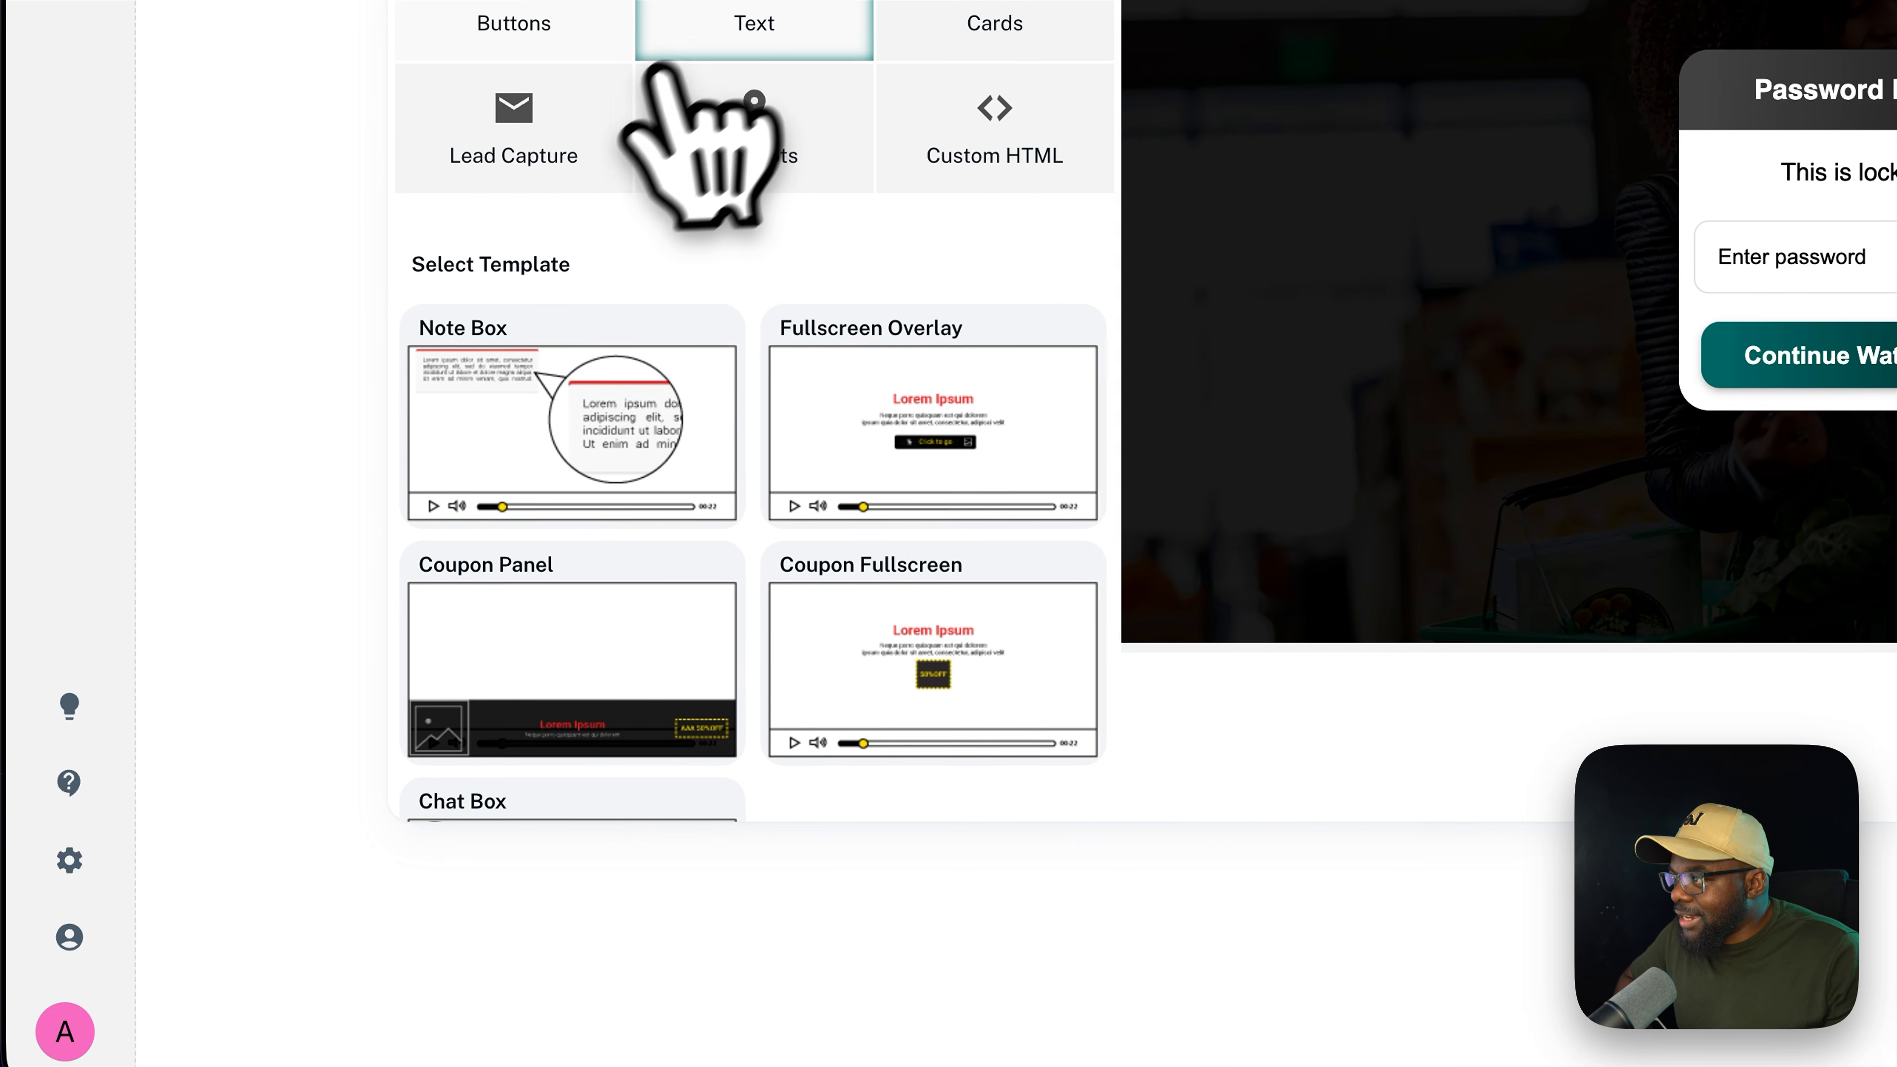
left_click(594, 129)
left_click(818, 121)
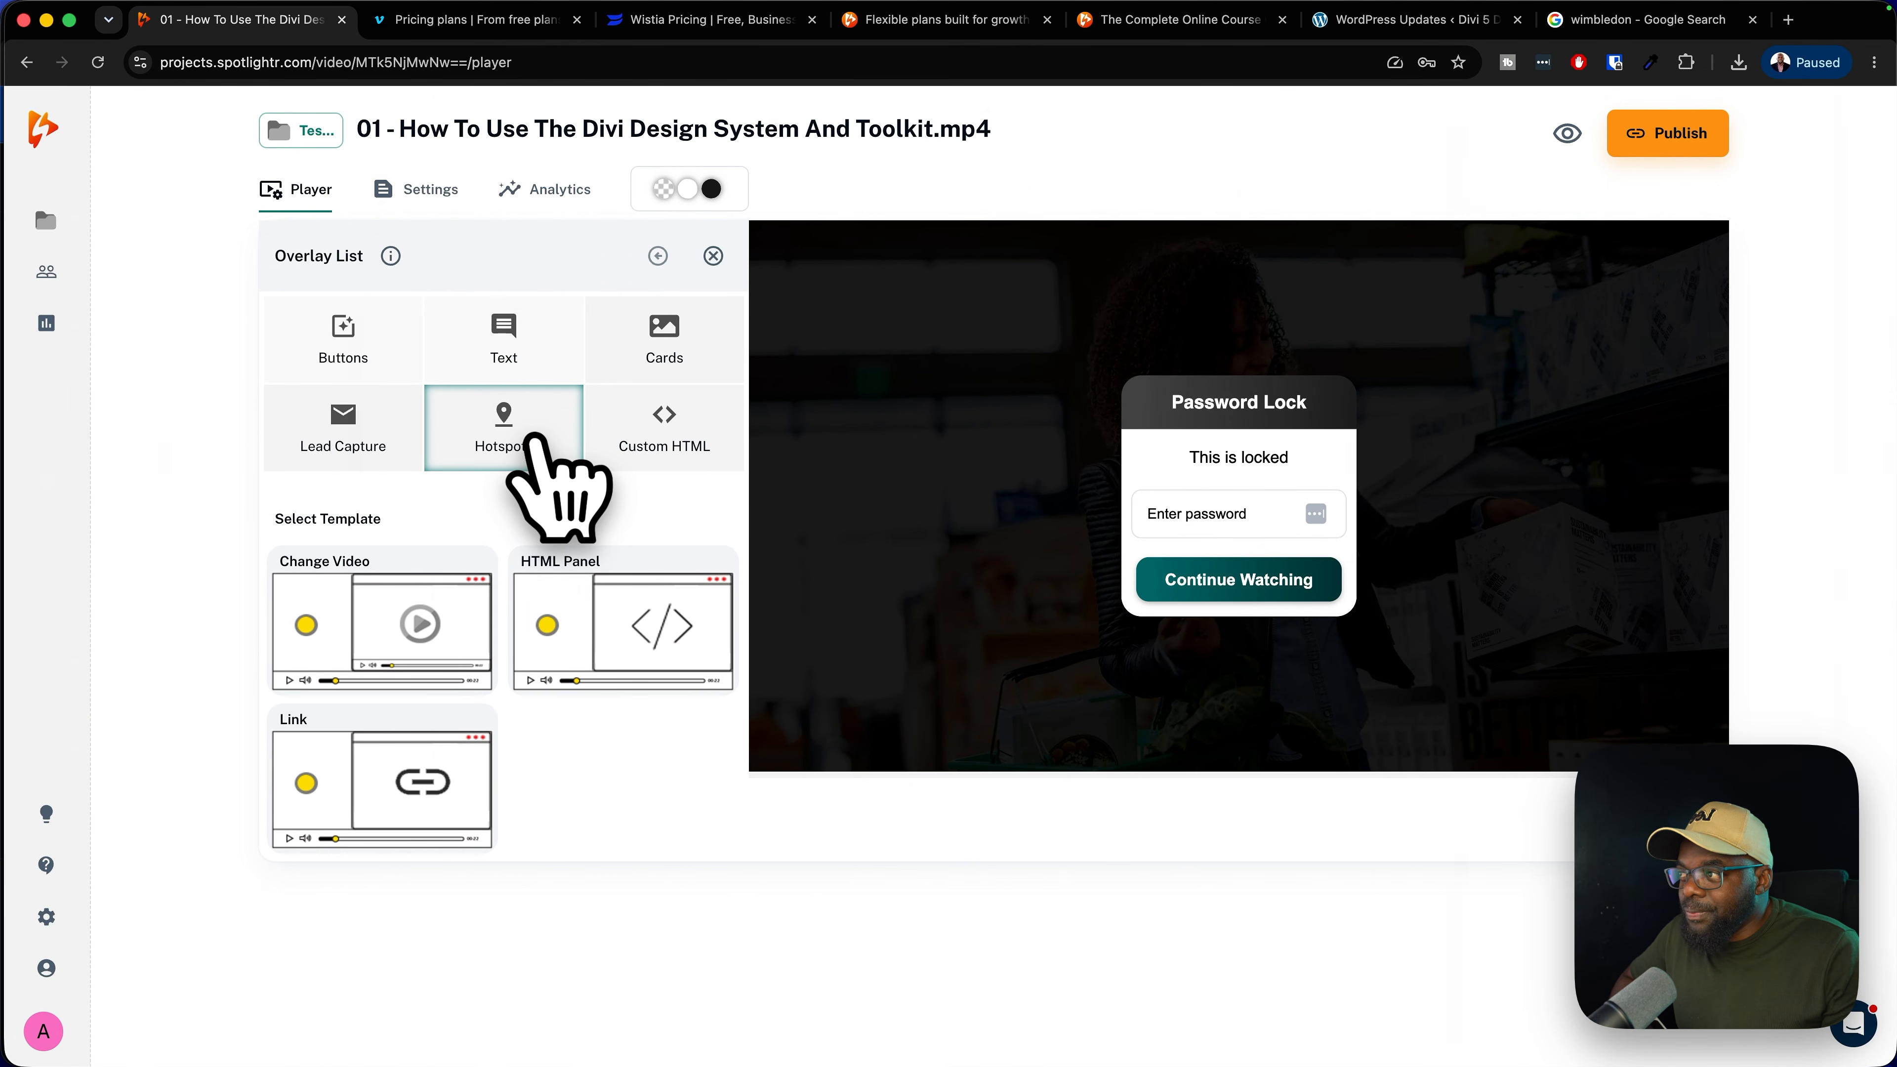
left_click(664, 334)
left_click(669, 437)
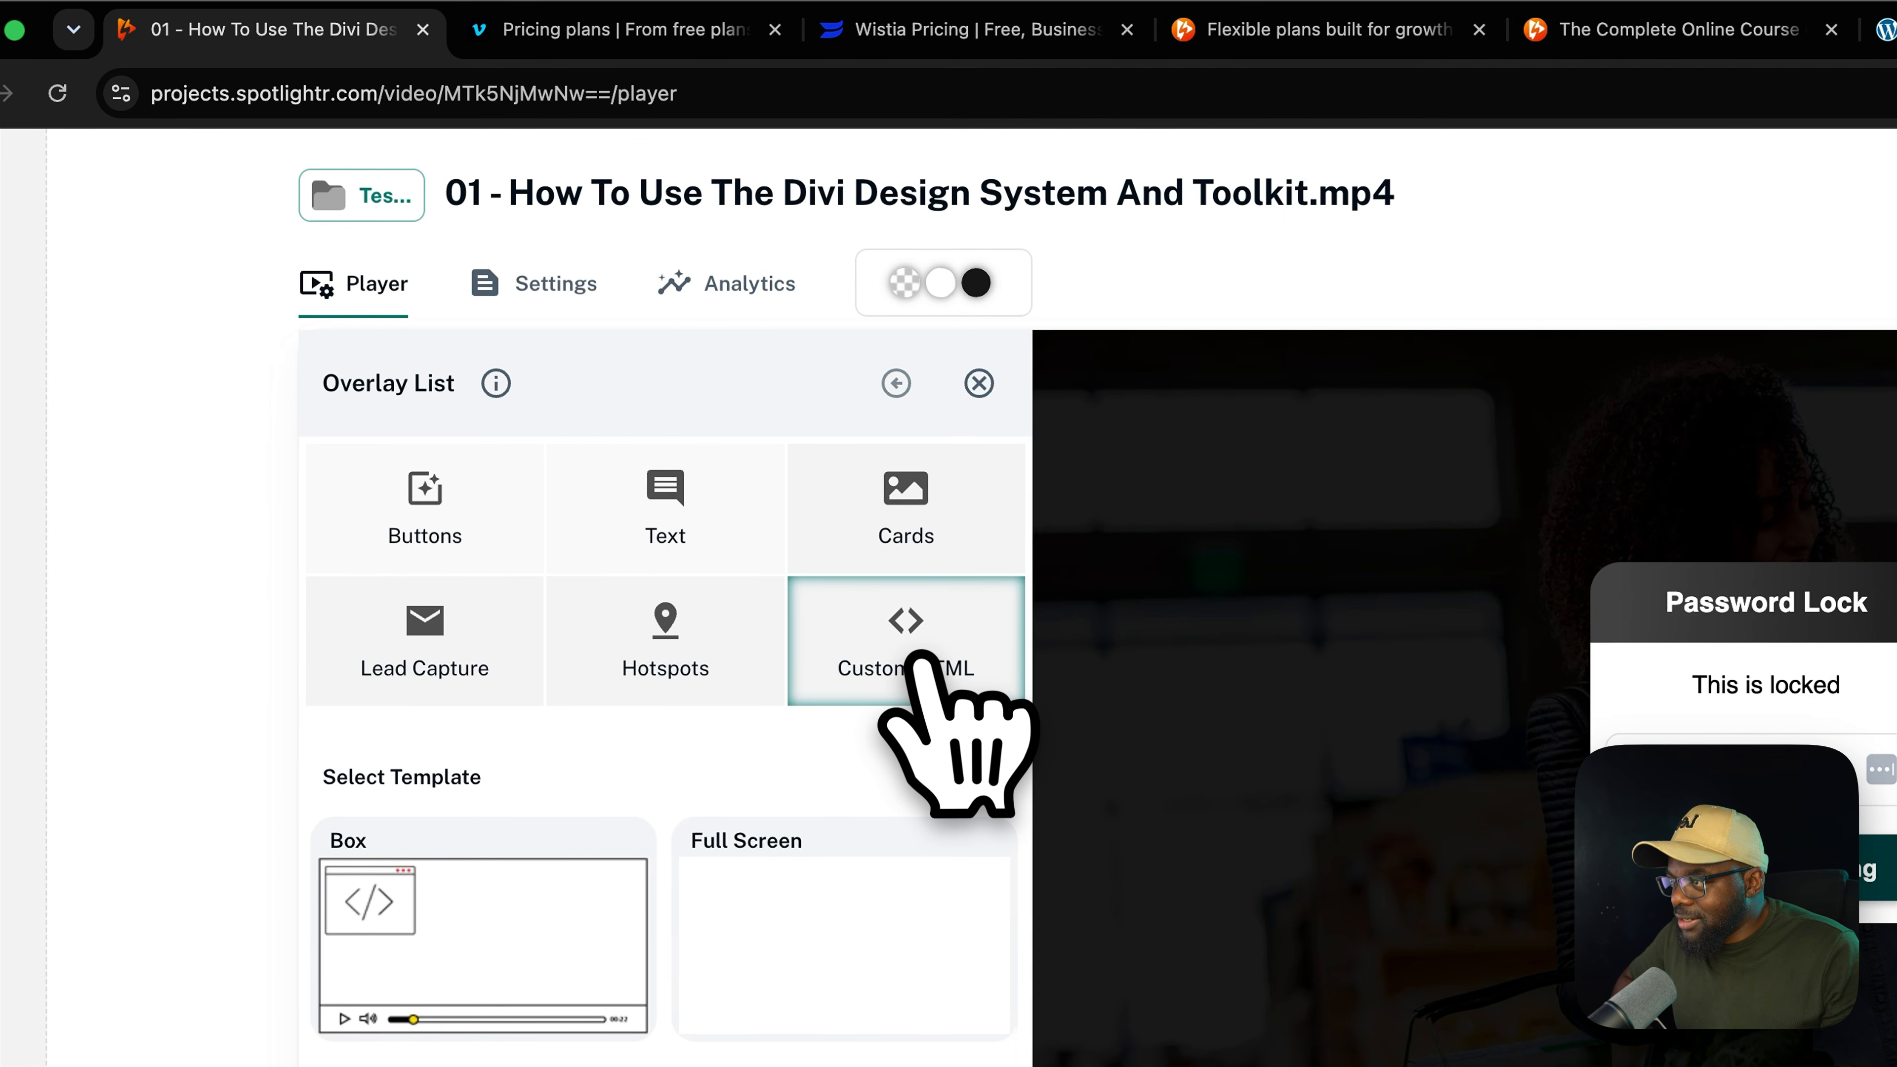
View the video's general settings and its analytics with viewer details and heatmaps, and return to the player options
left_click(534, 284)
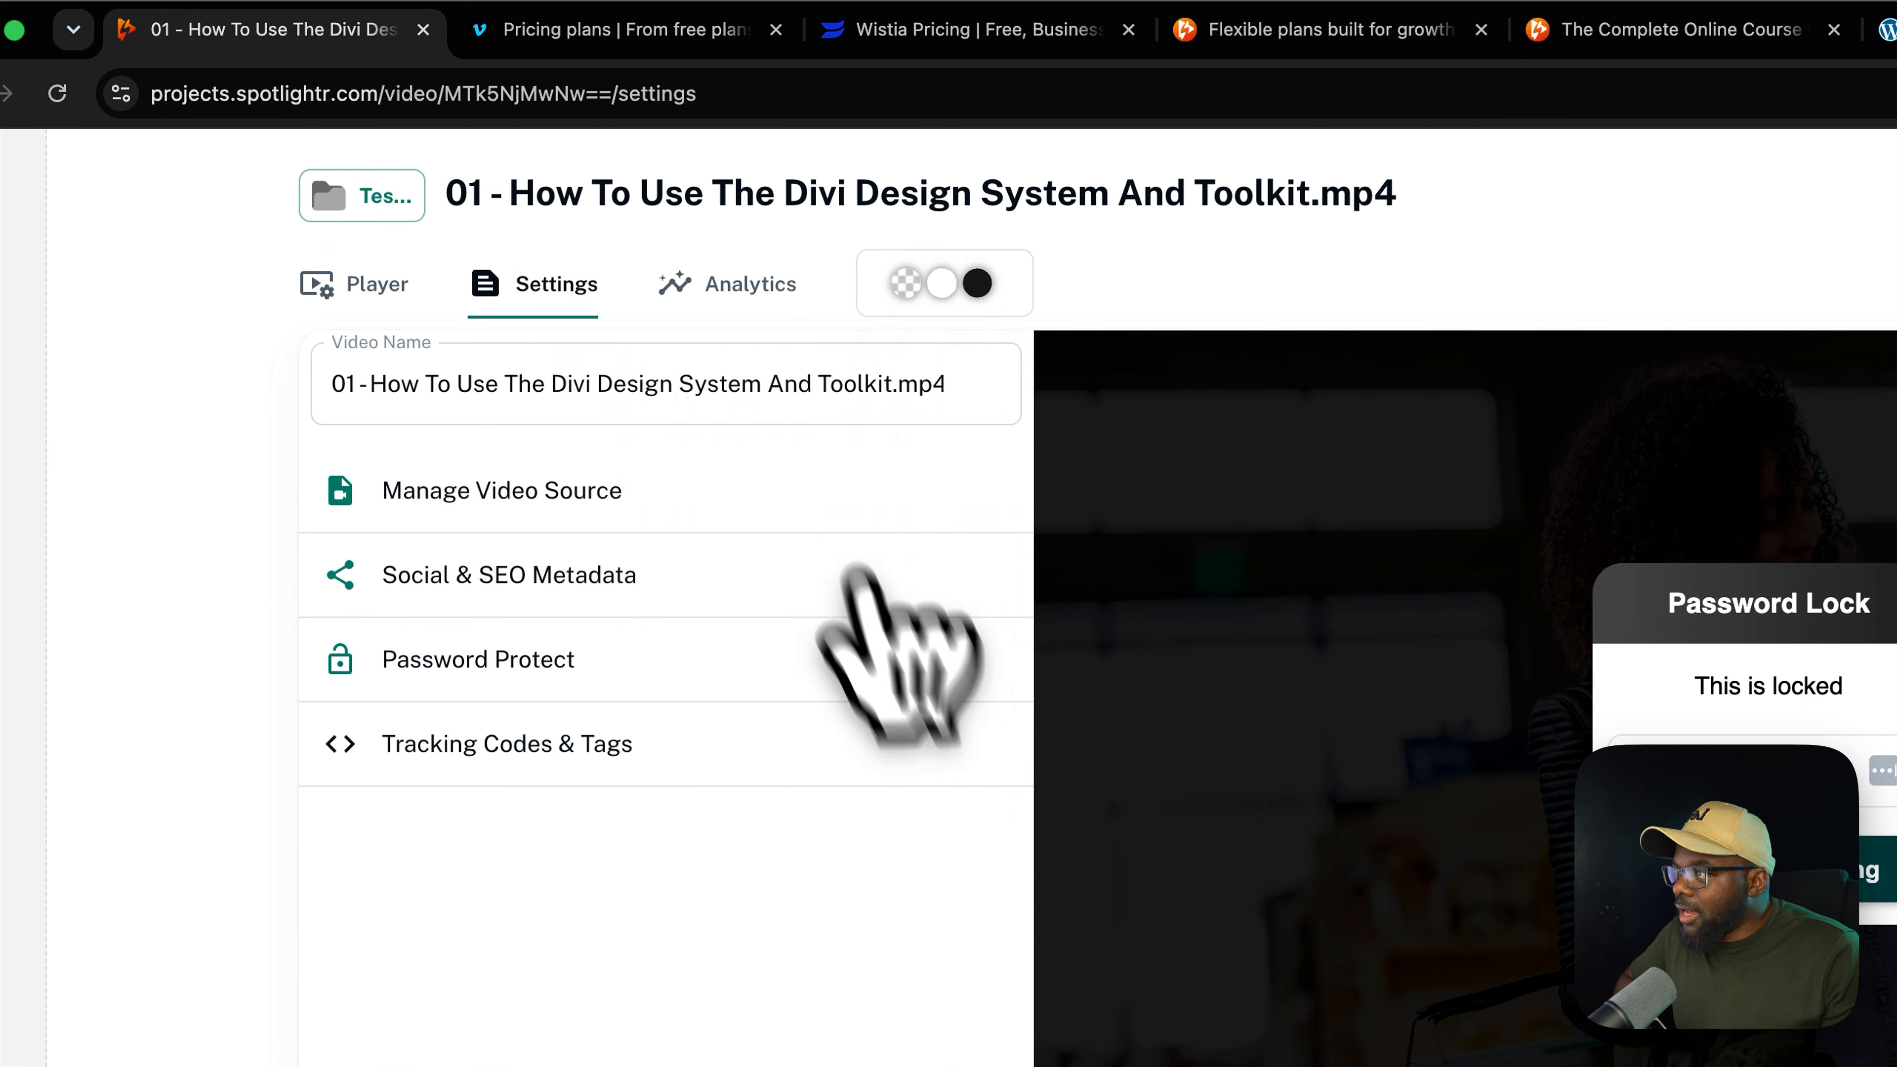
left_click(728, 280)
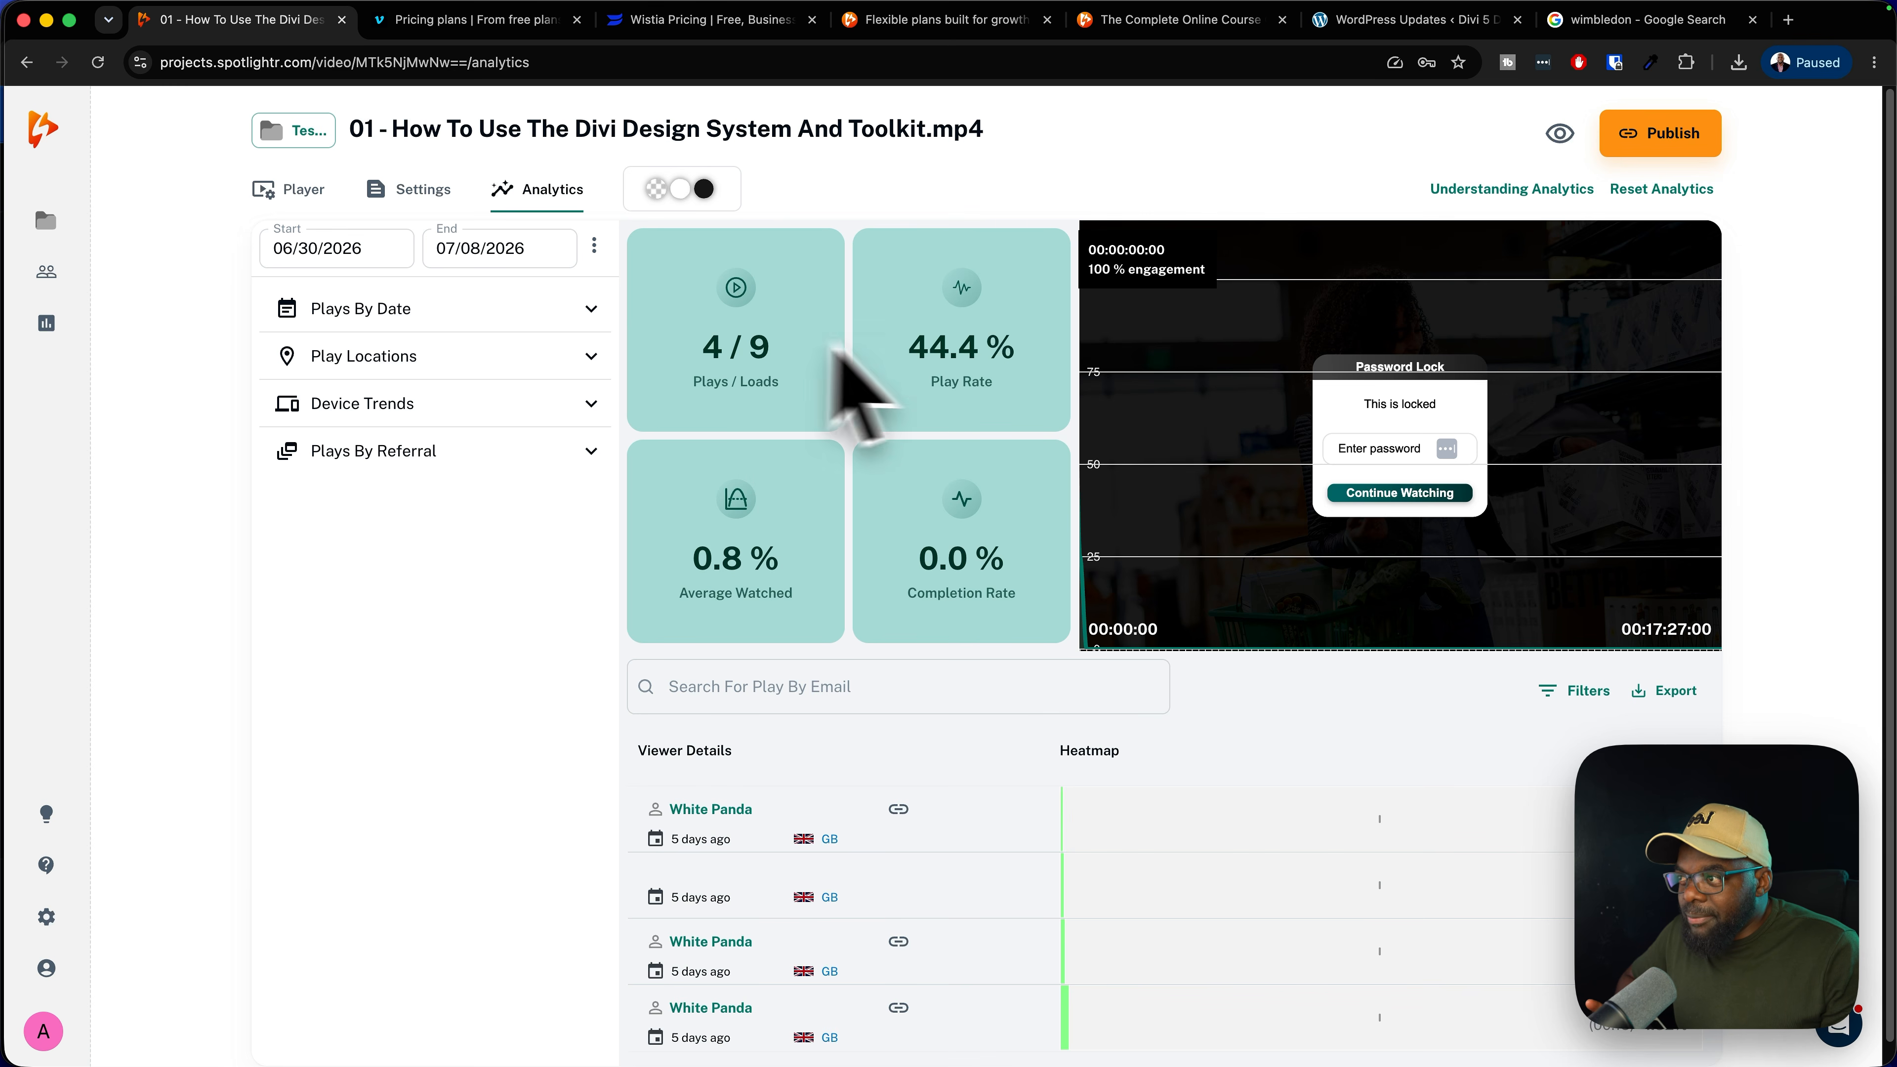
scroll(592, 792, "down", 1)
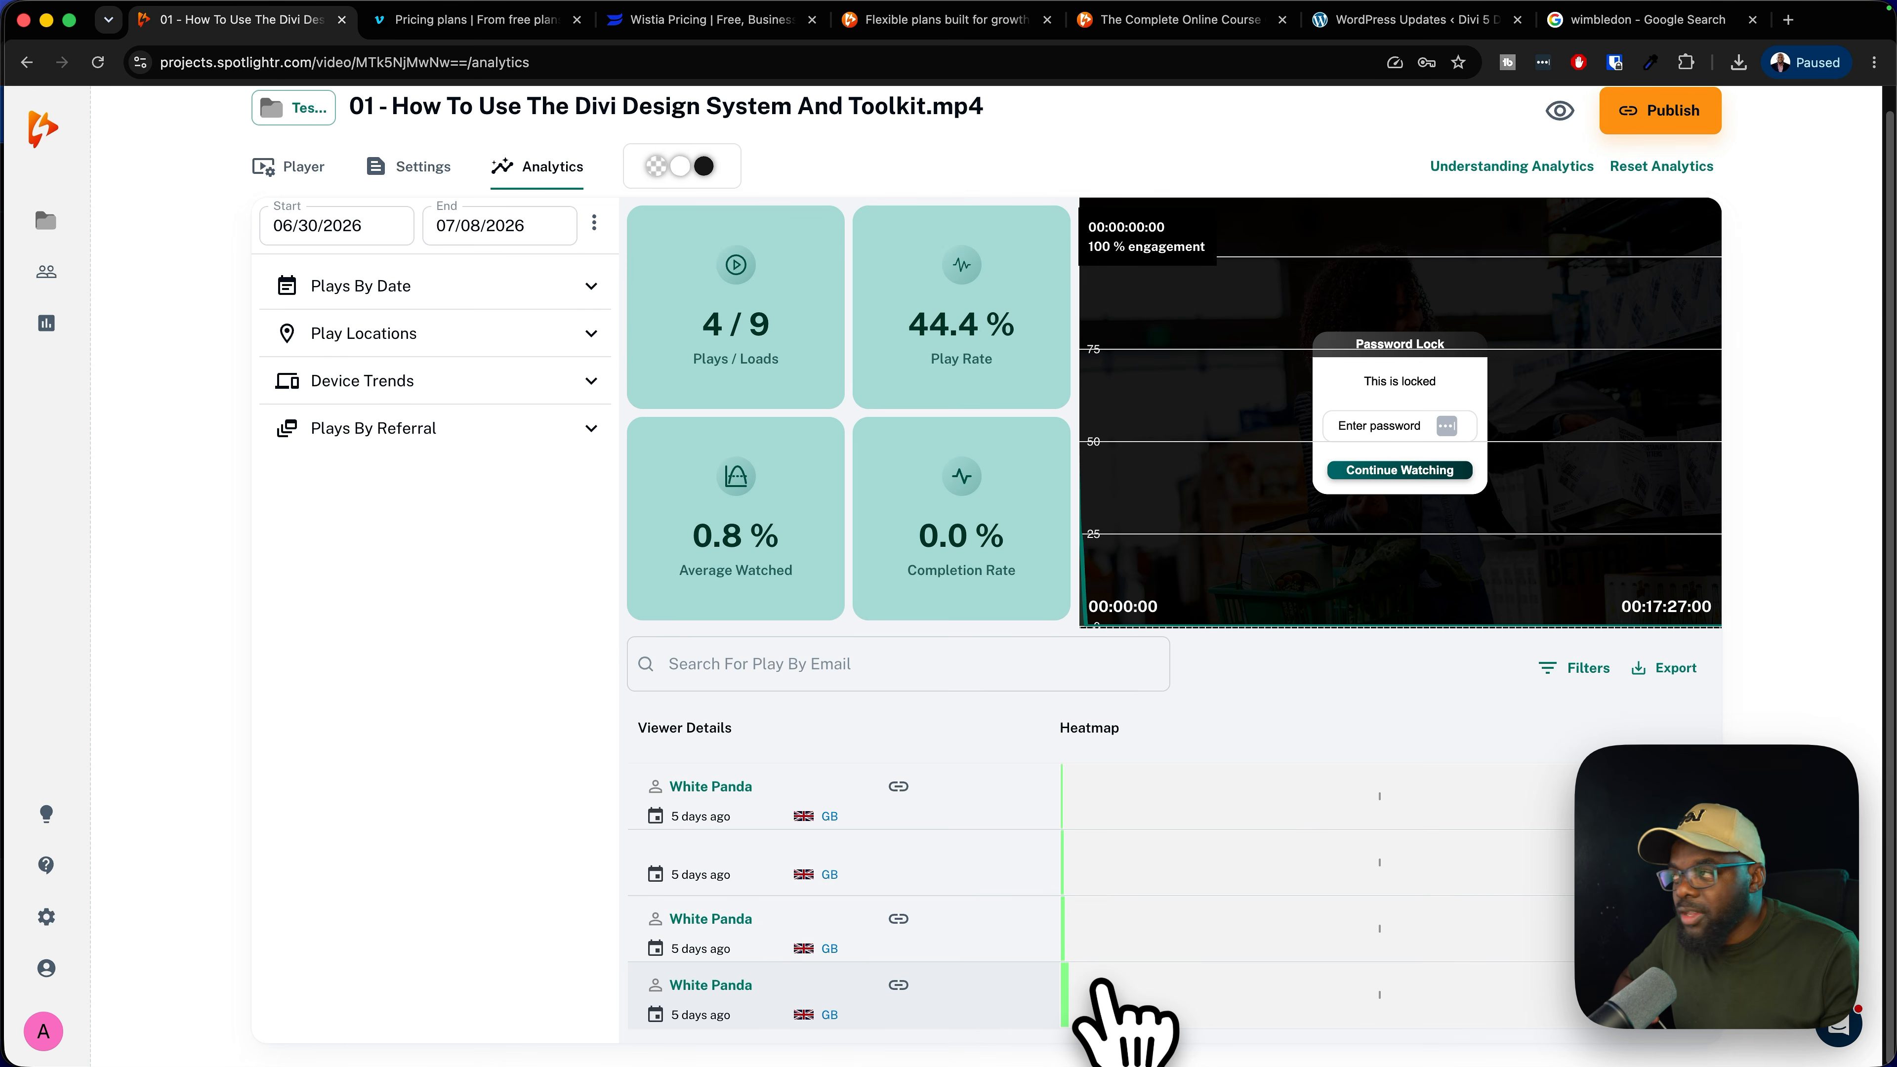
scroll(570, 740, "up", 1)
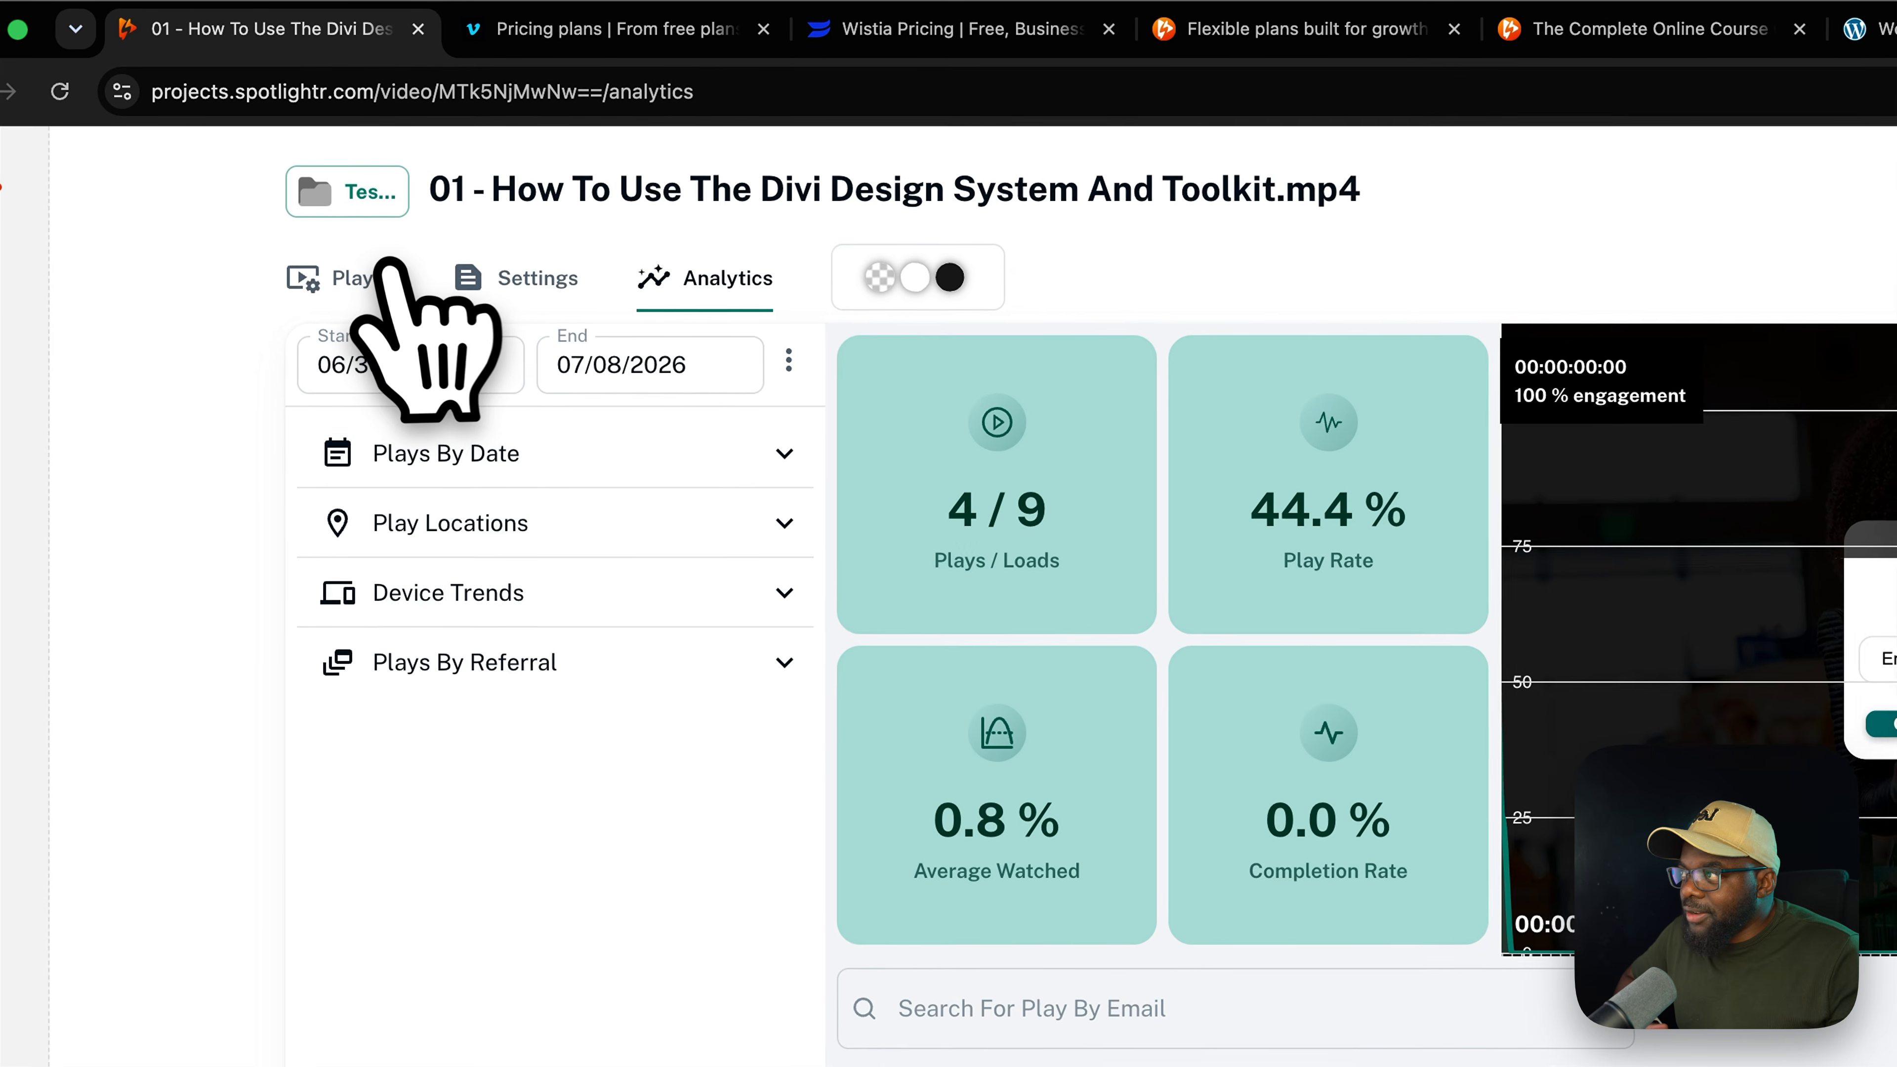
left_click(310, 185)
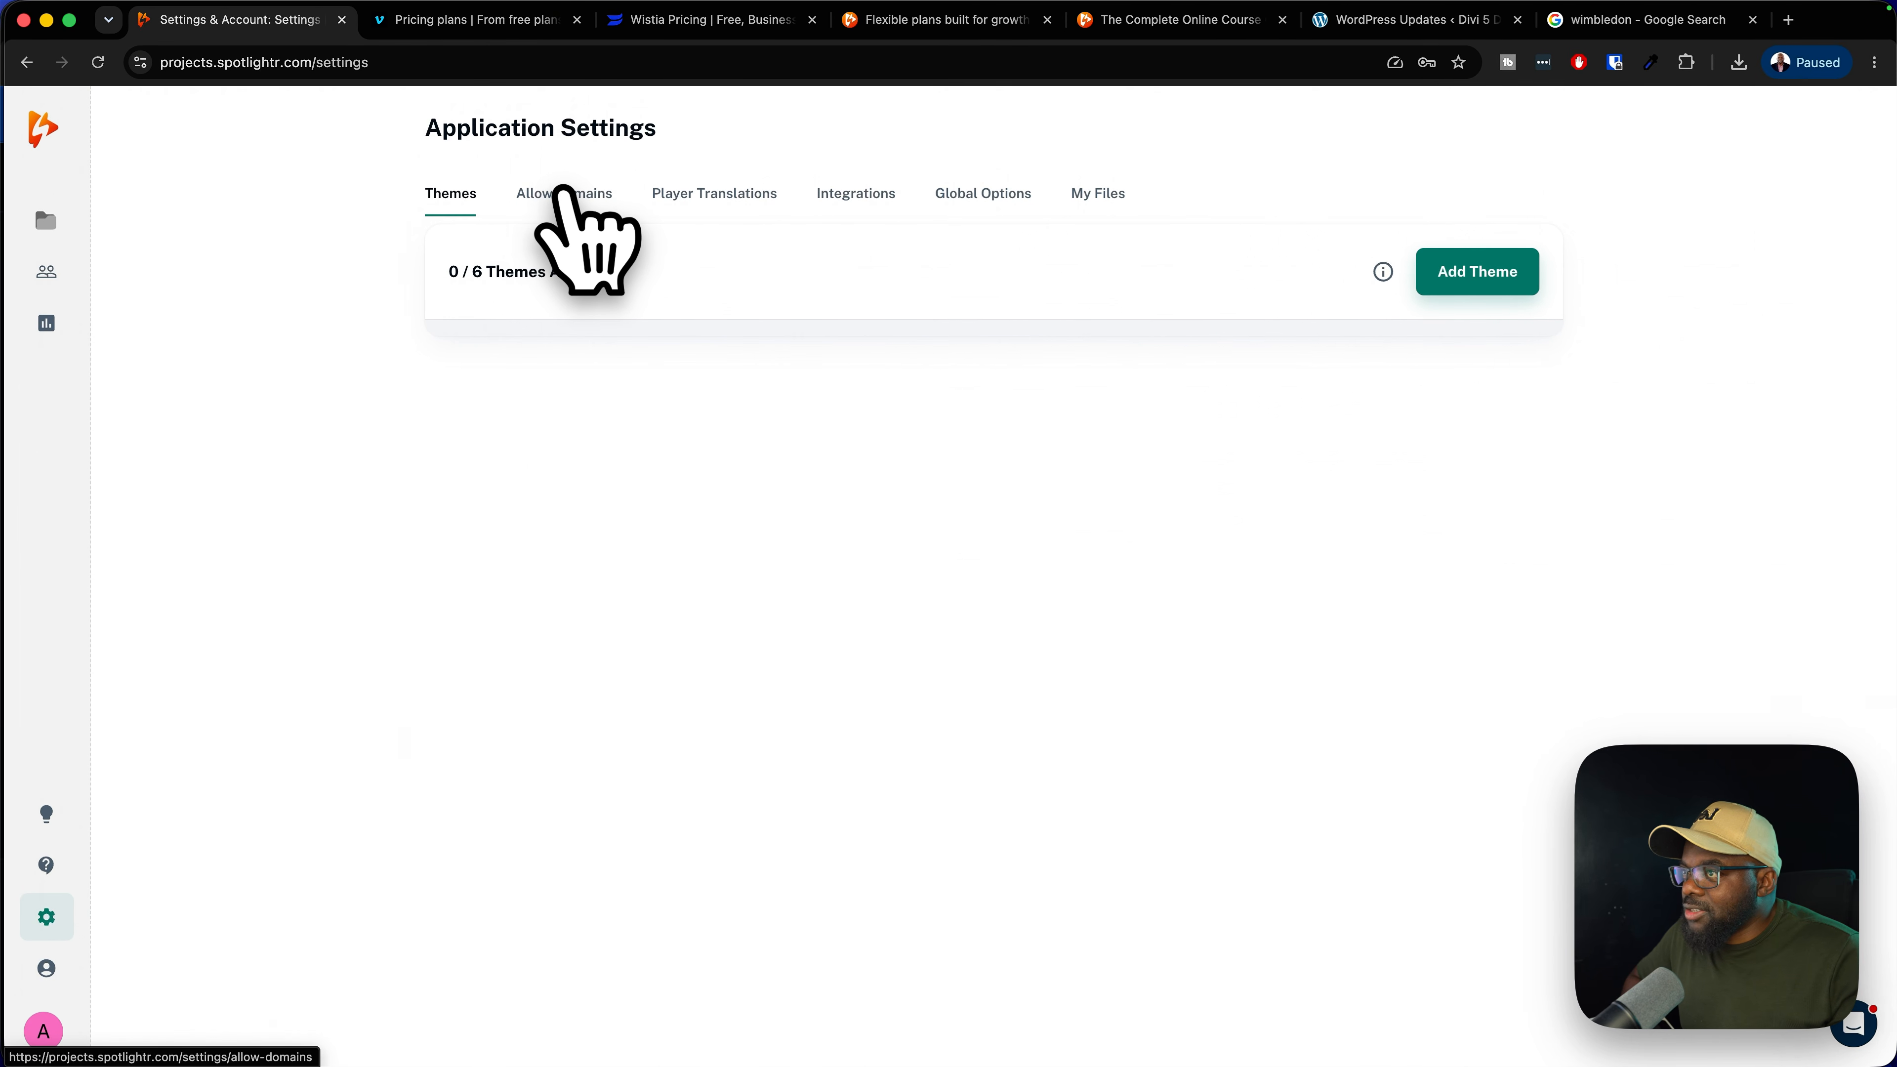
Review the Allow Domains and Player Translations pages of the application settings and open Integrations
left_click(563, 193)
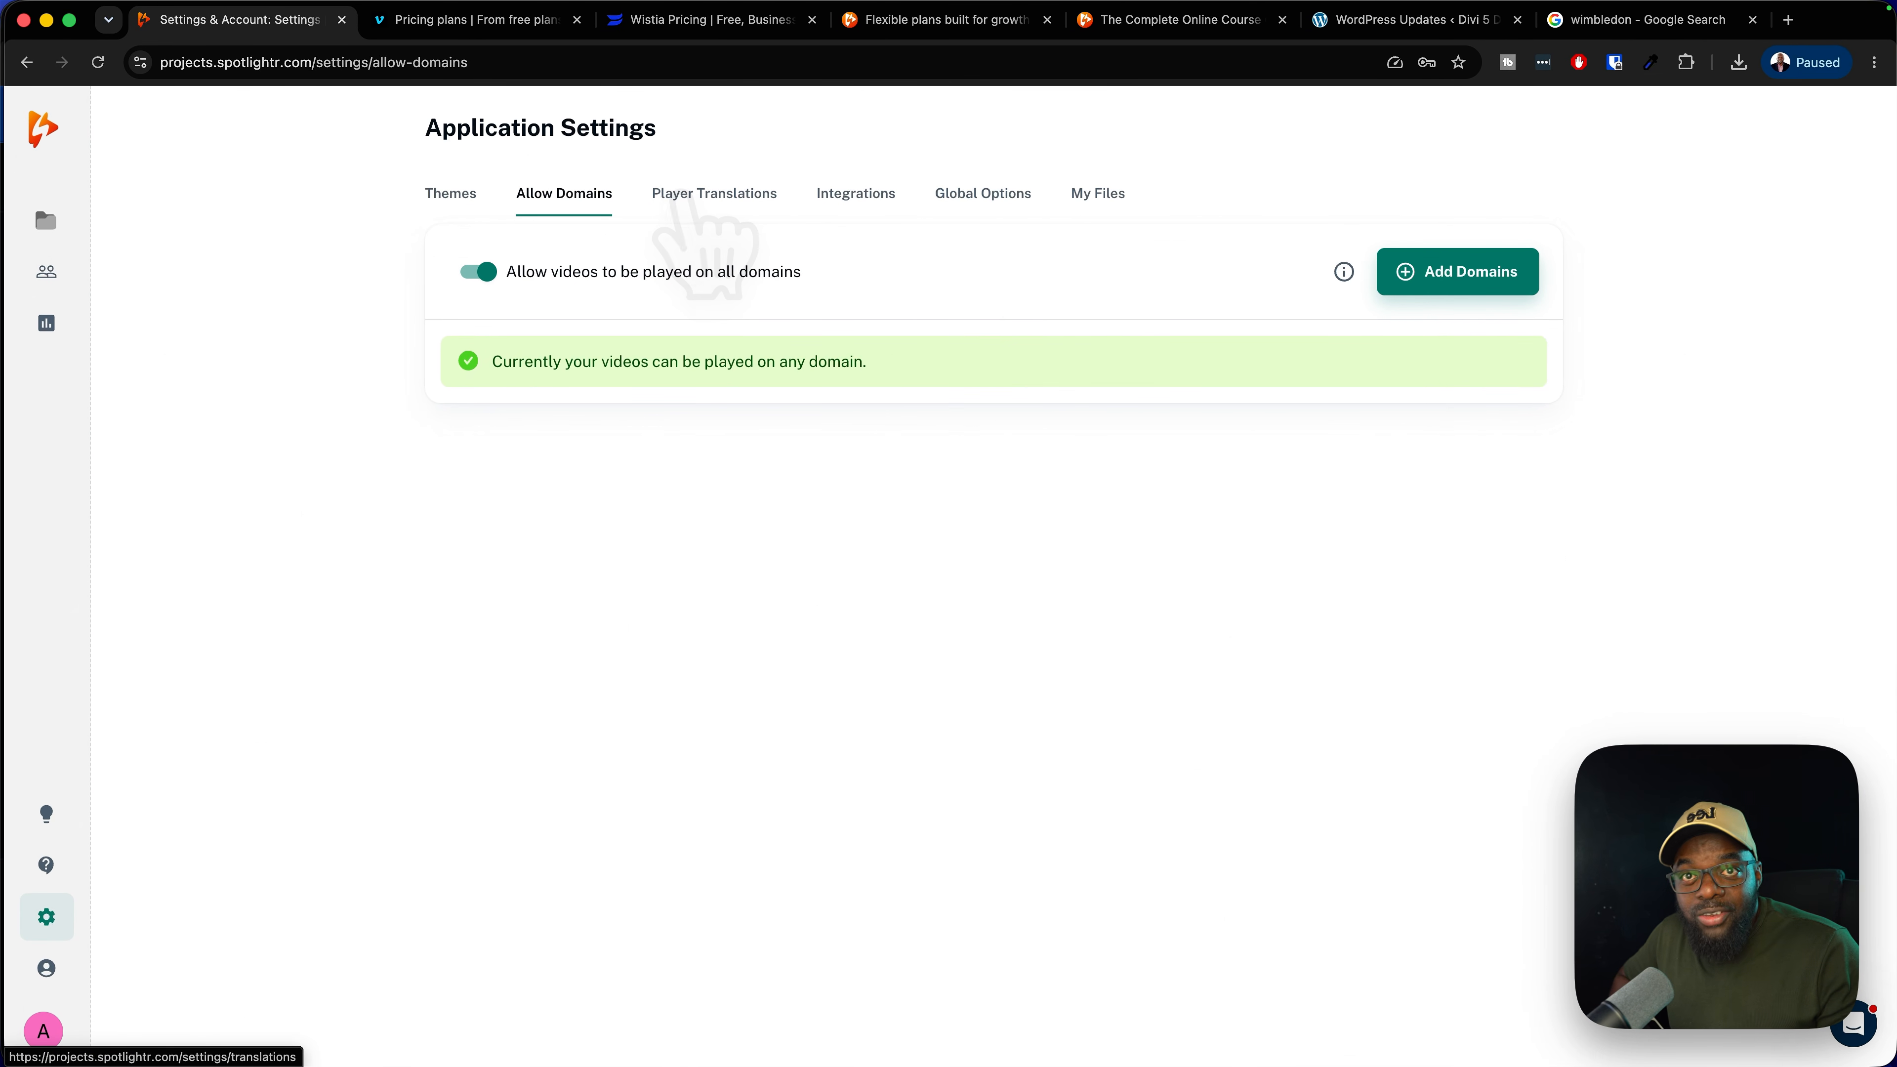
left_click(714, 193)
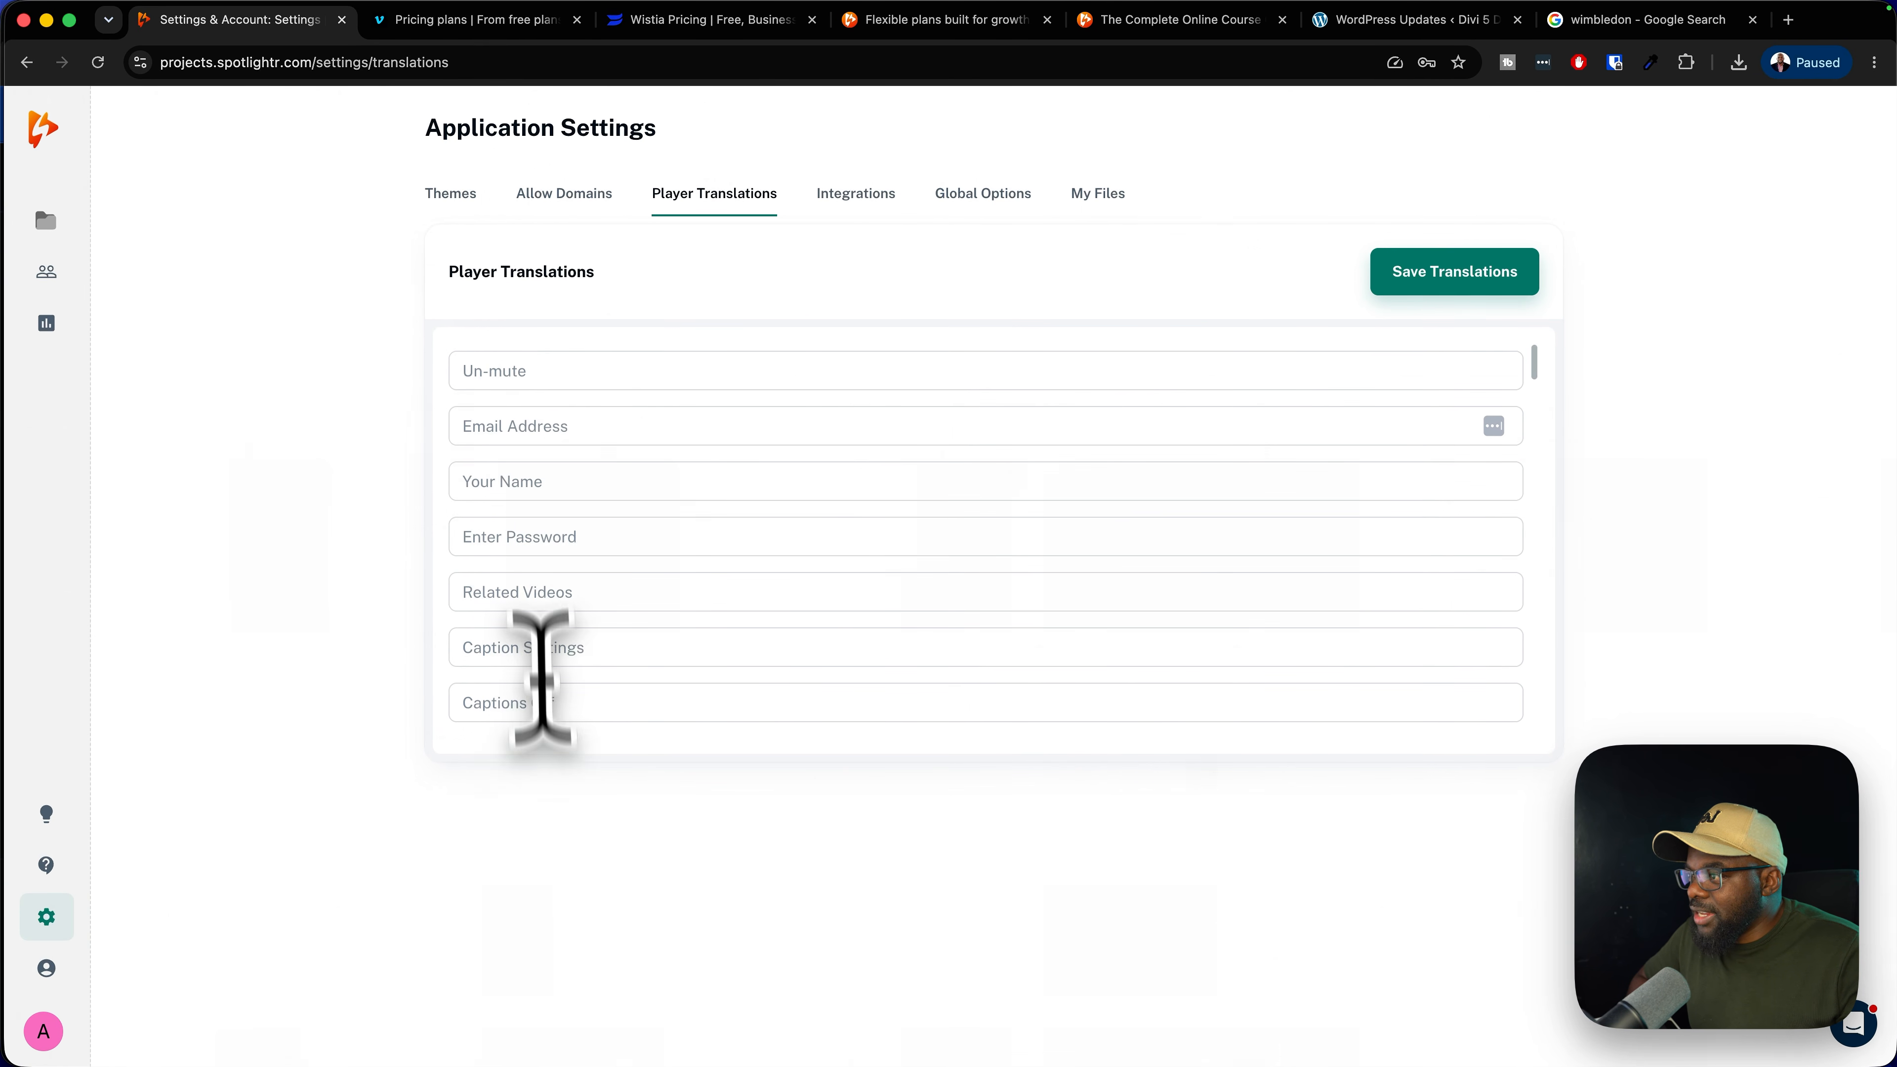
left_click(881, 196)
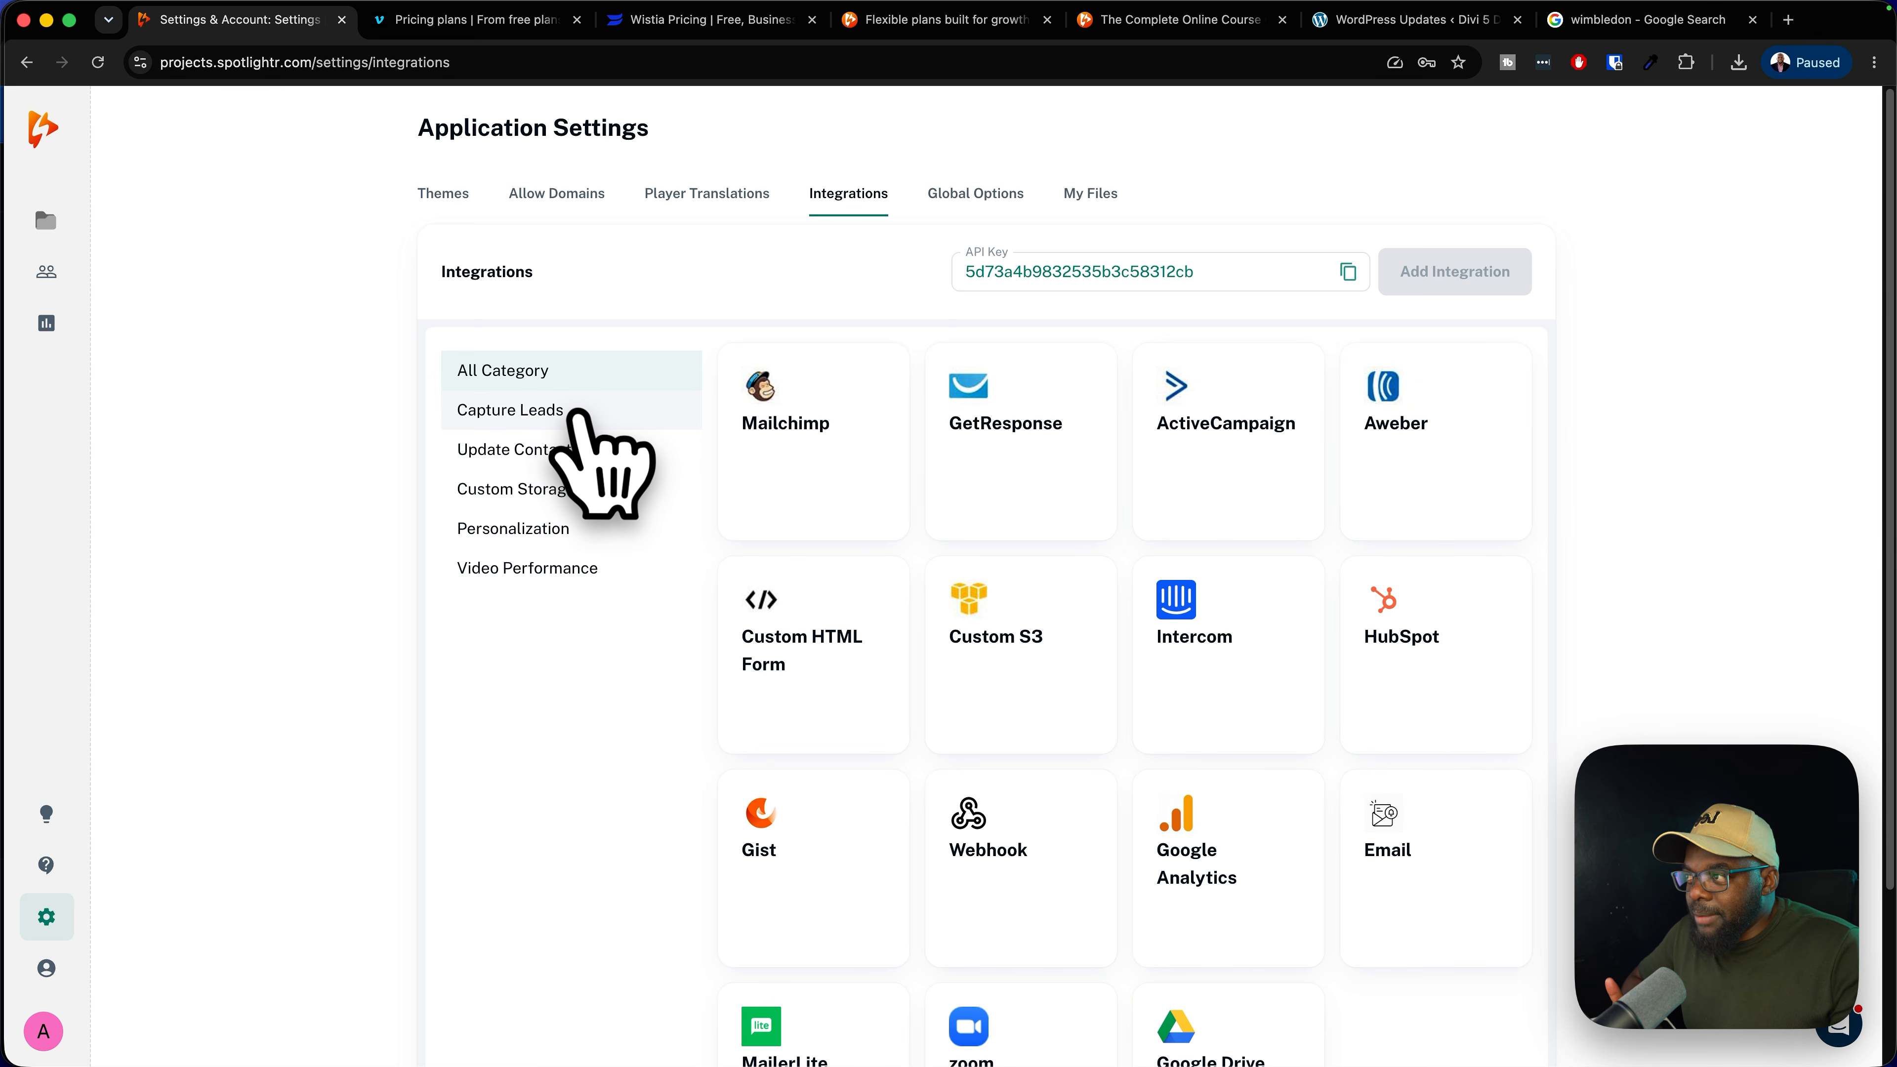
Browse the Capture Leads, Update Contacts, Custom Storage, Personalization and Video Performance integrations, and copy the account's API key
left_click(569, 411)
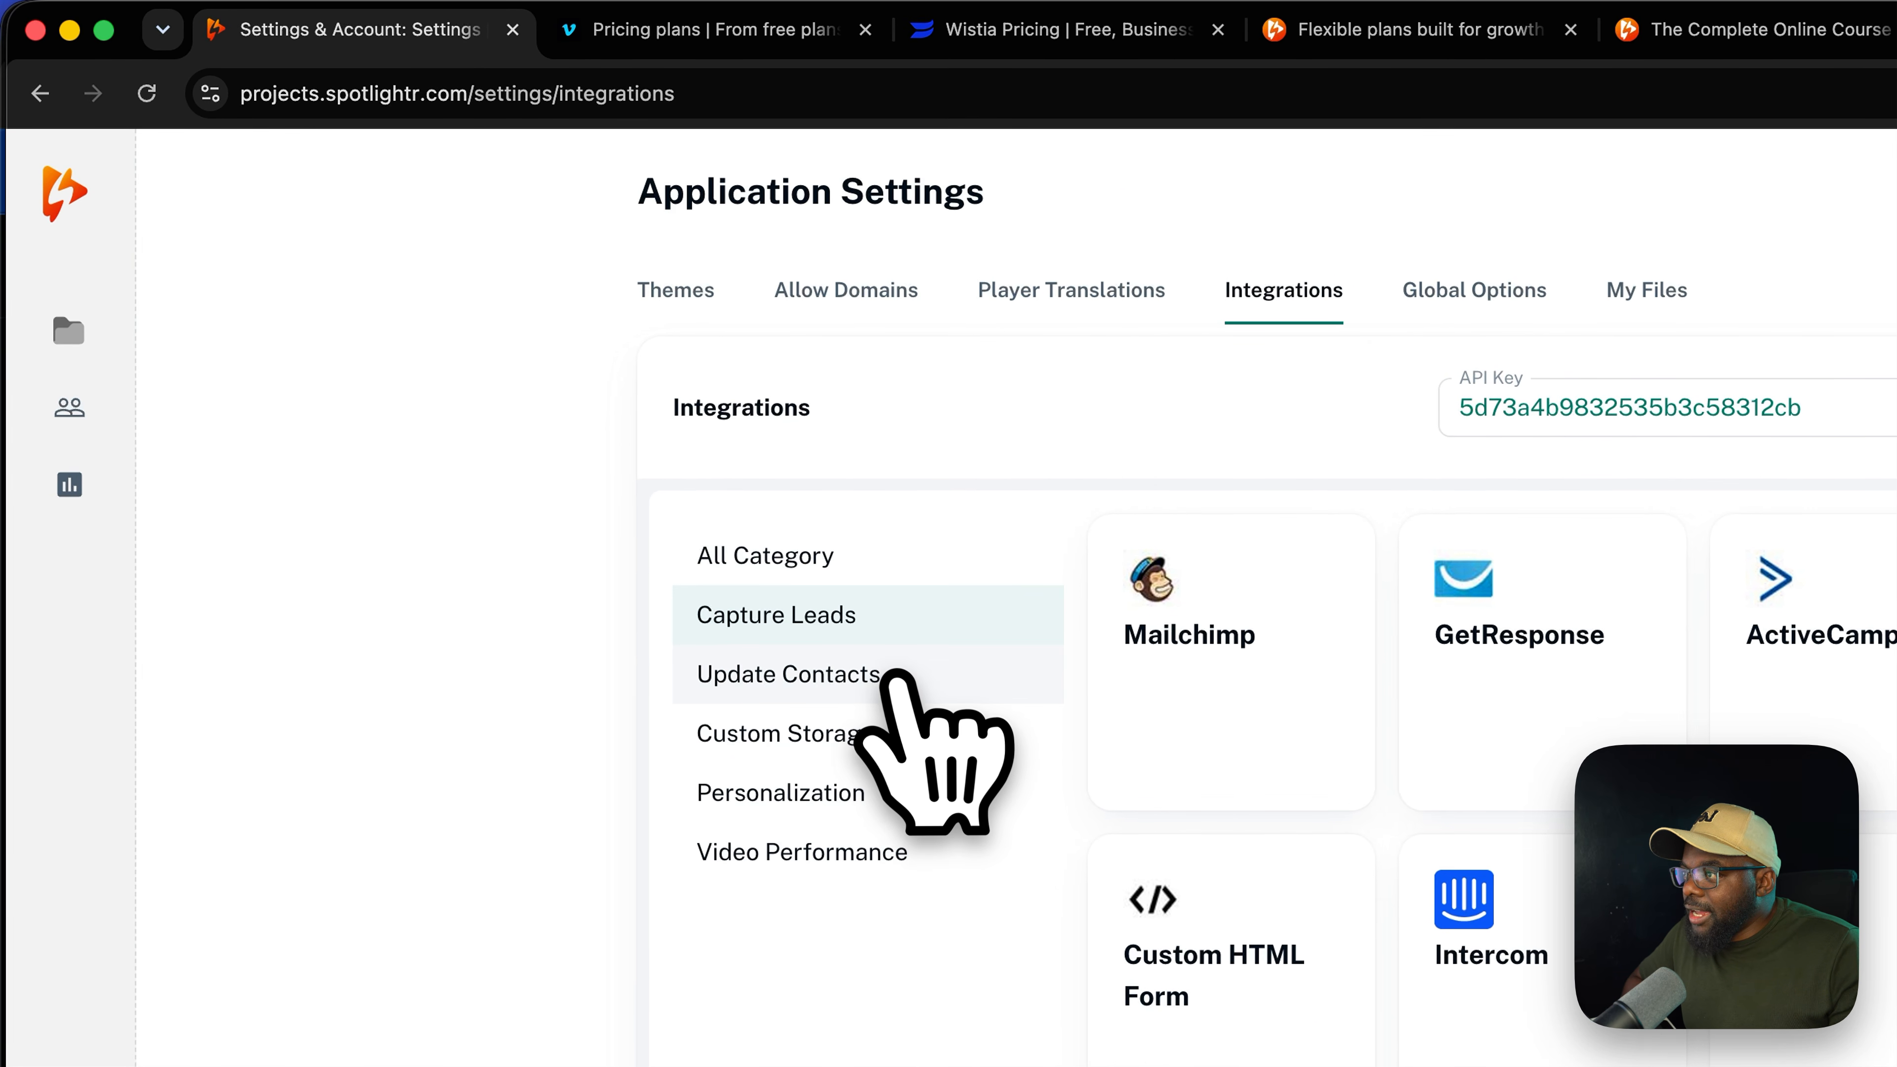
left_click(895, 677)
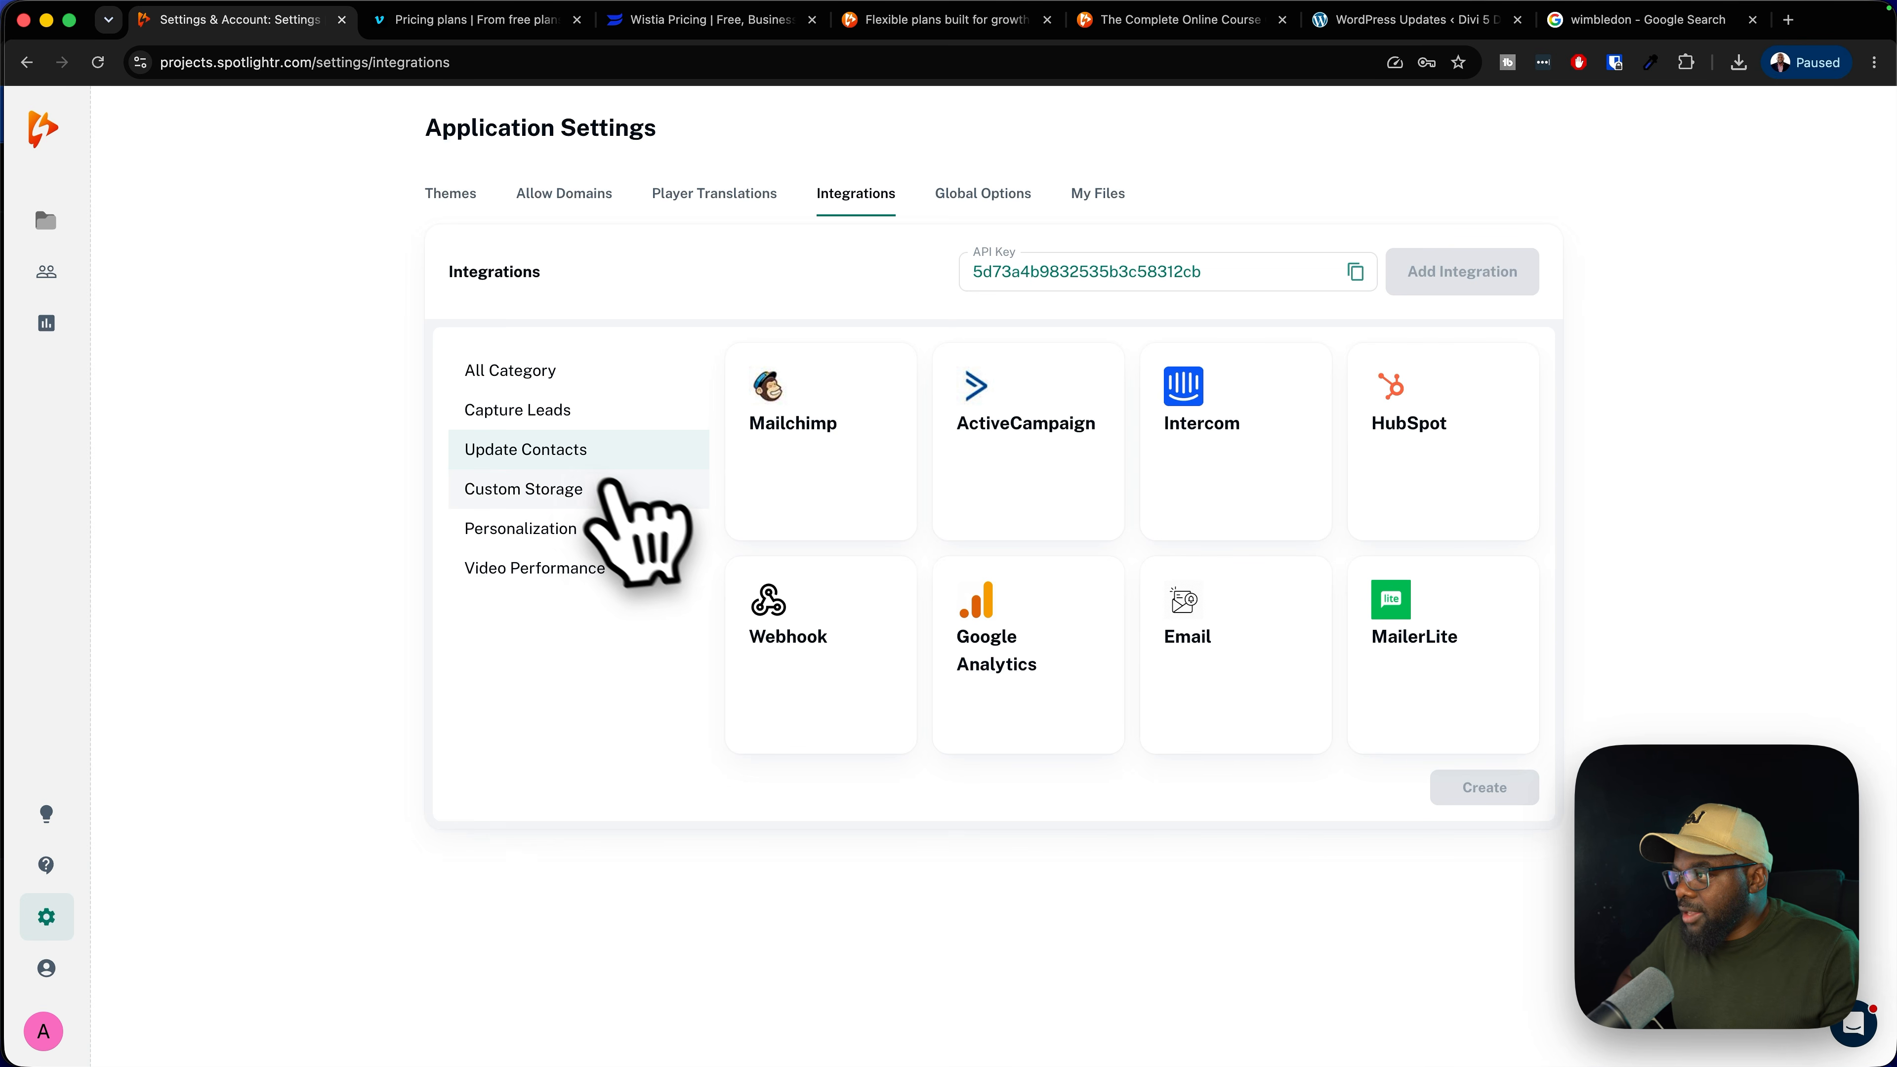
left_click(587, 491)
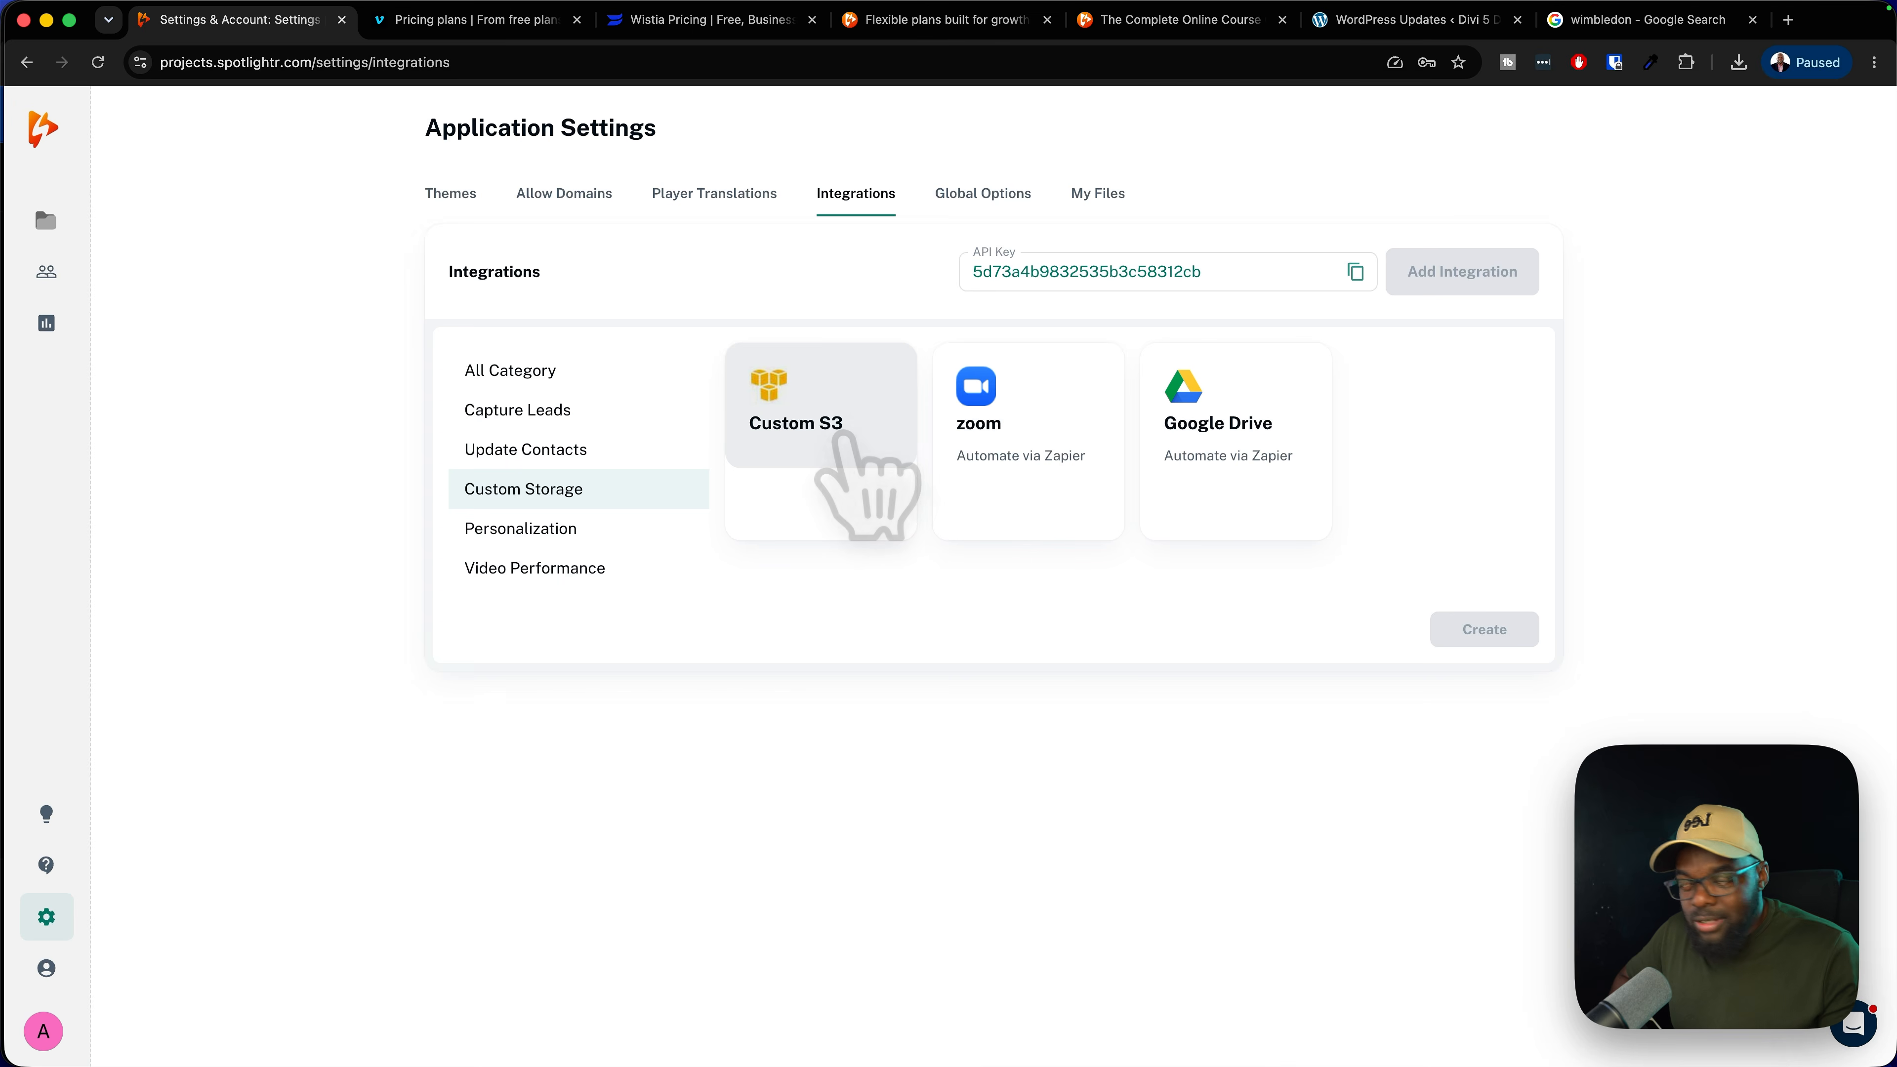
left_click(612, 527)
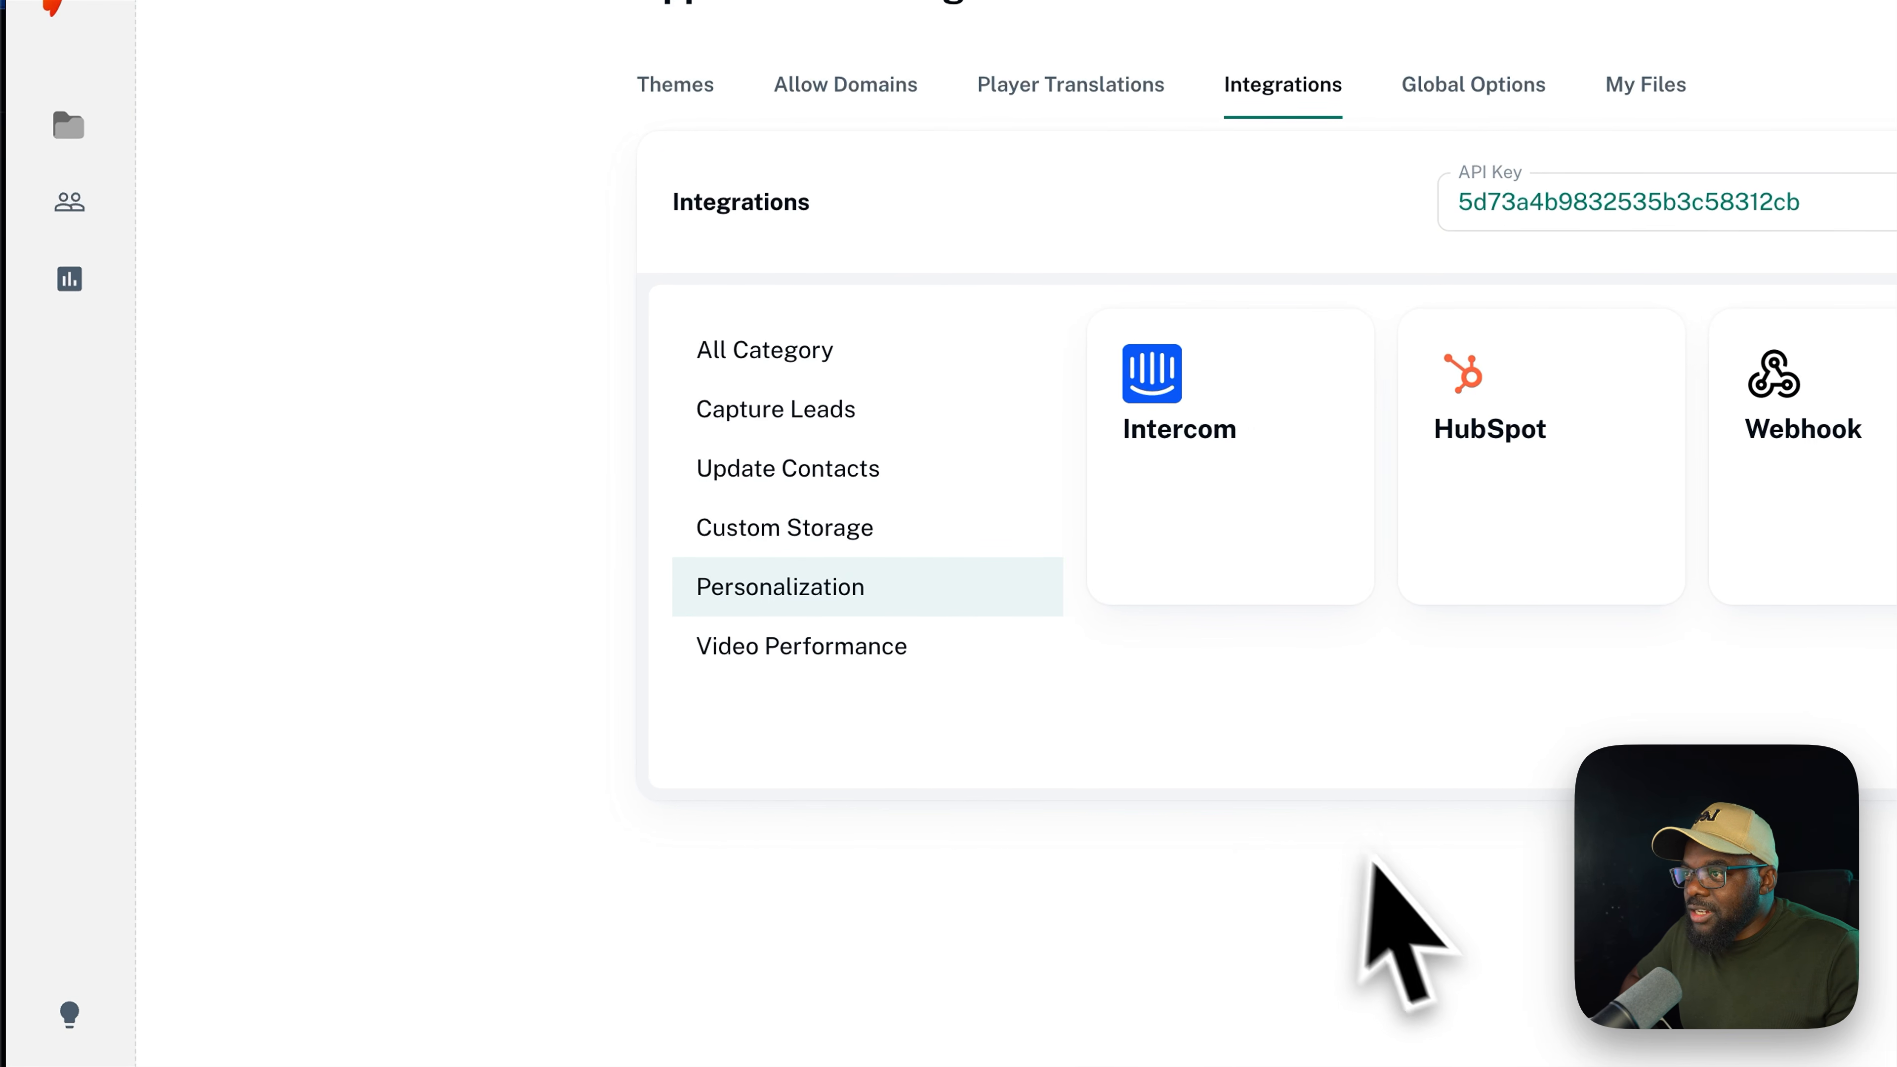
left_click(927, 652)
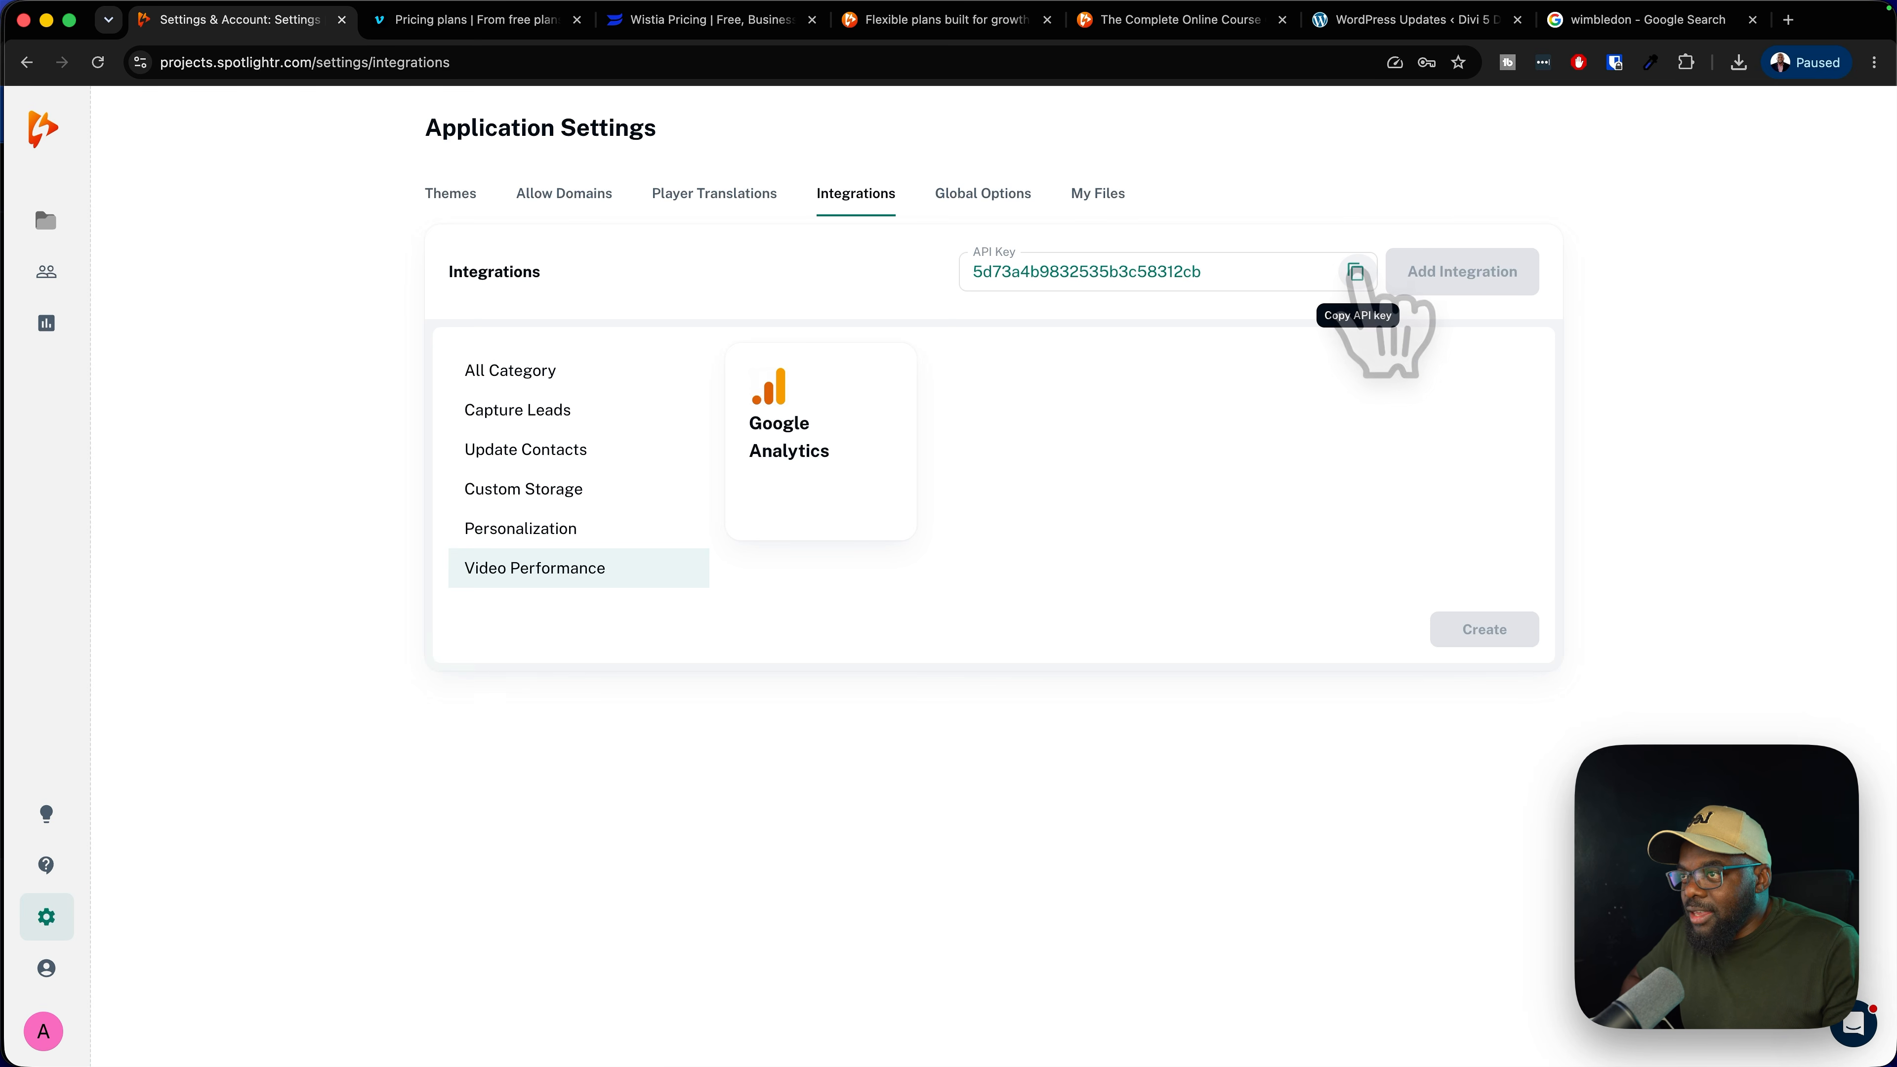
left_click(1355, 272)
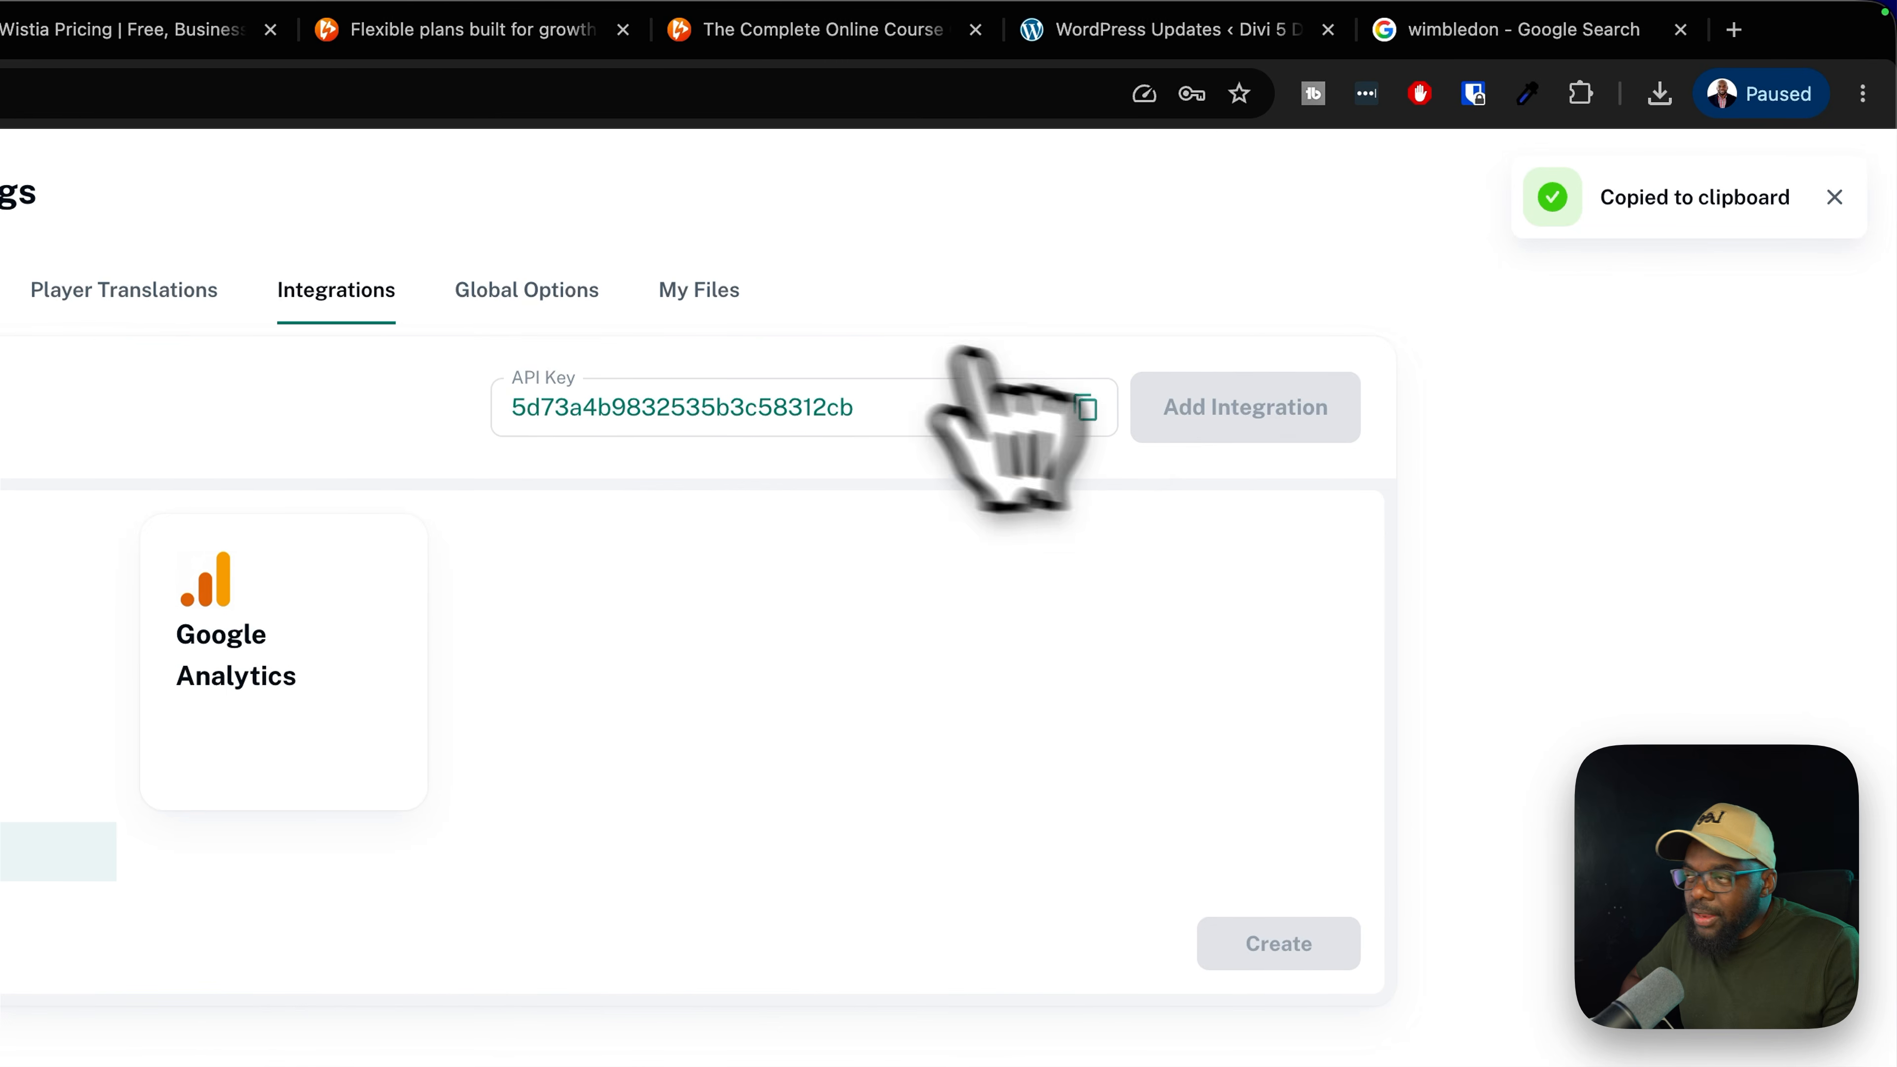
Review the Global Options and My Files, select all uploaded files and clear the selection
left_click(513, 295)
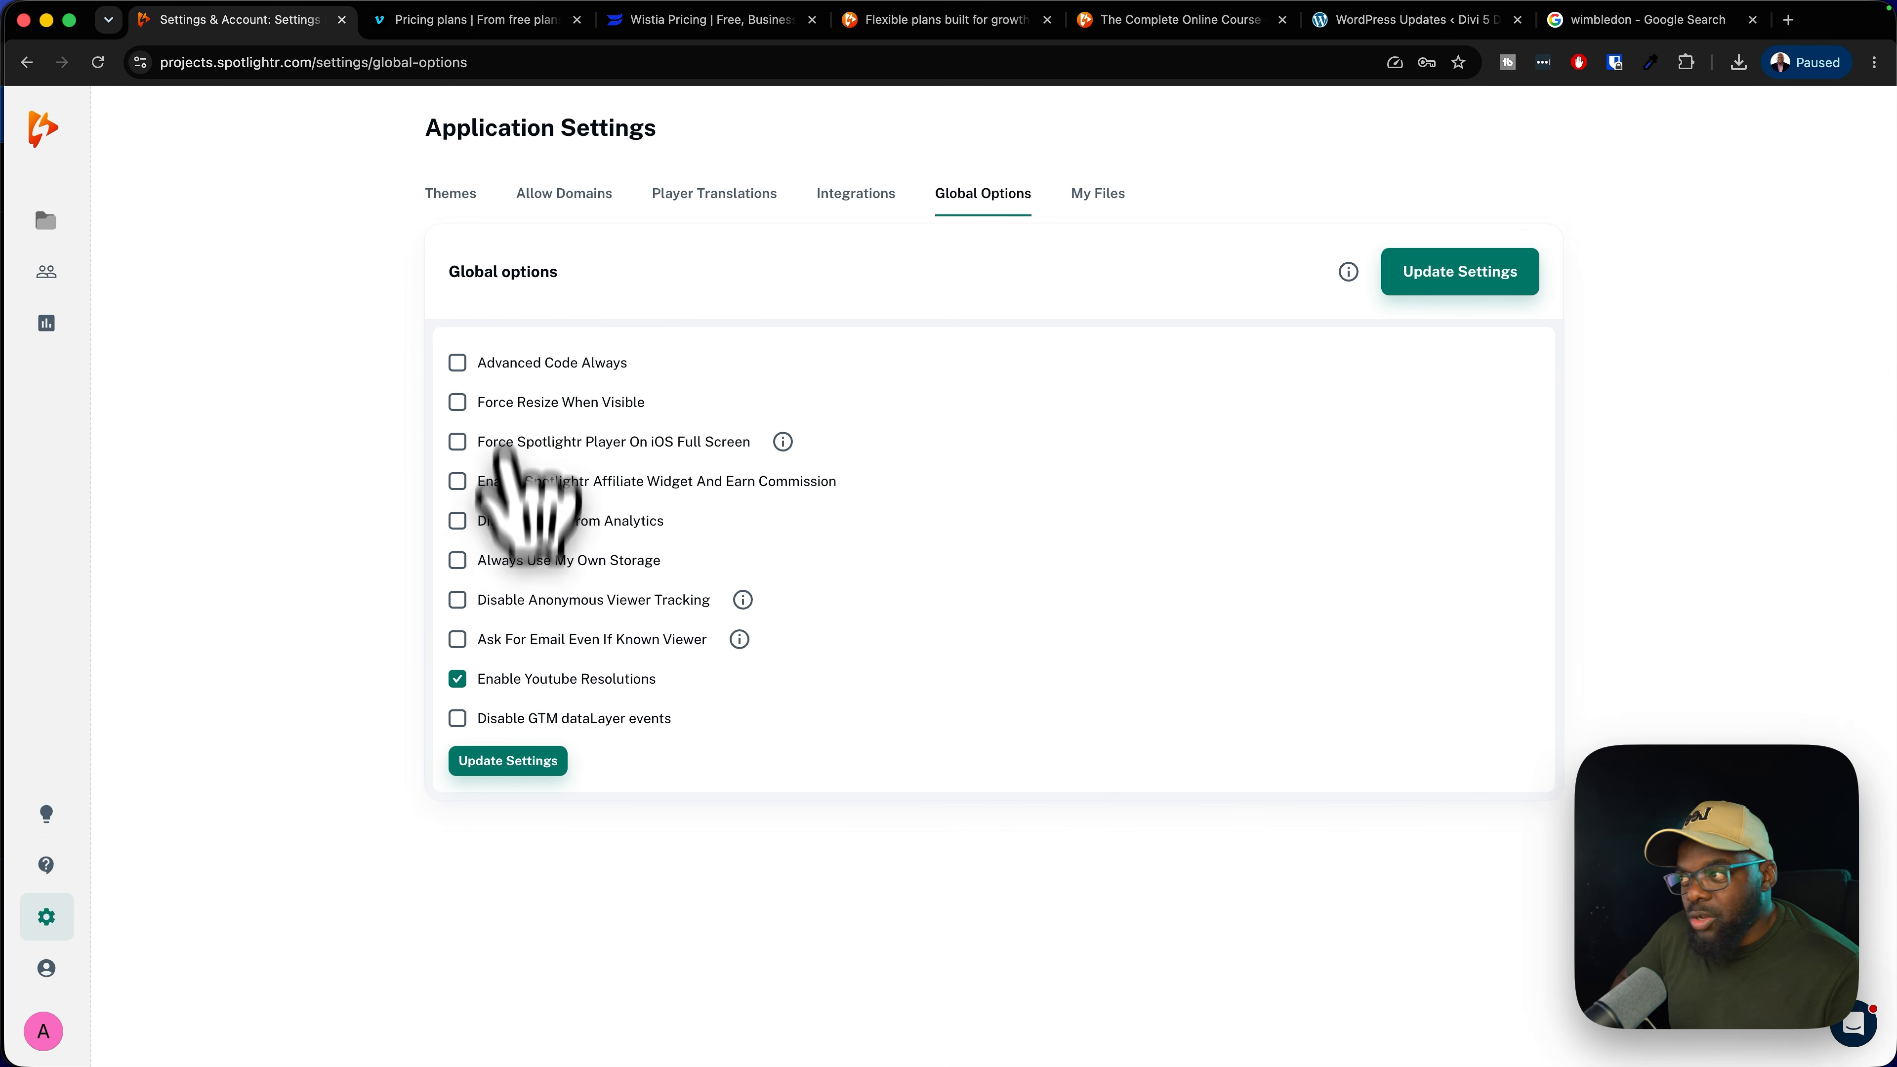
left_click(1097, 192)
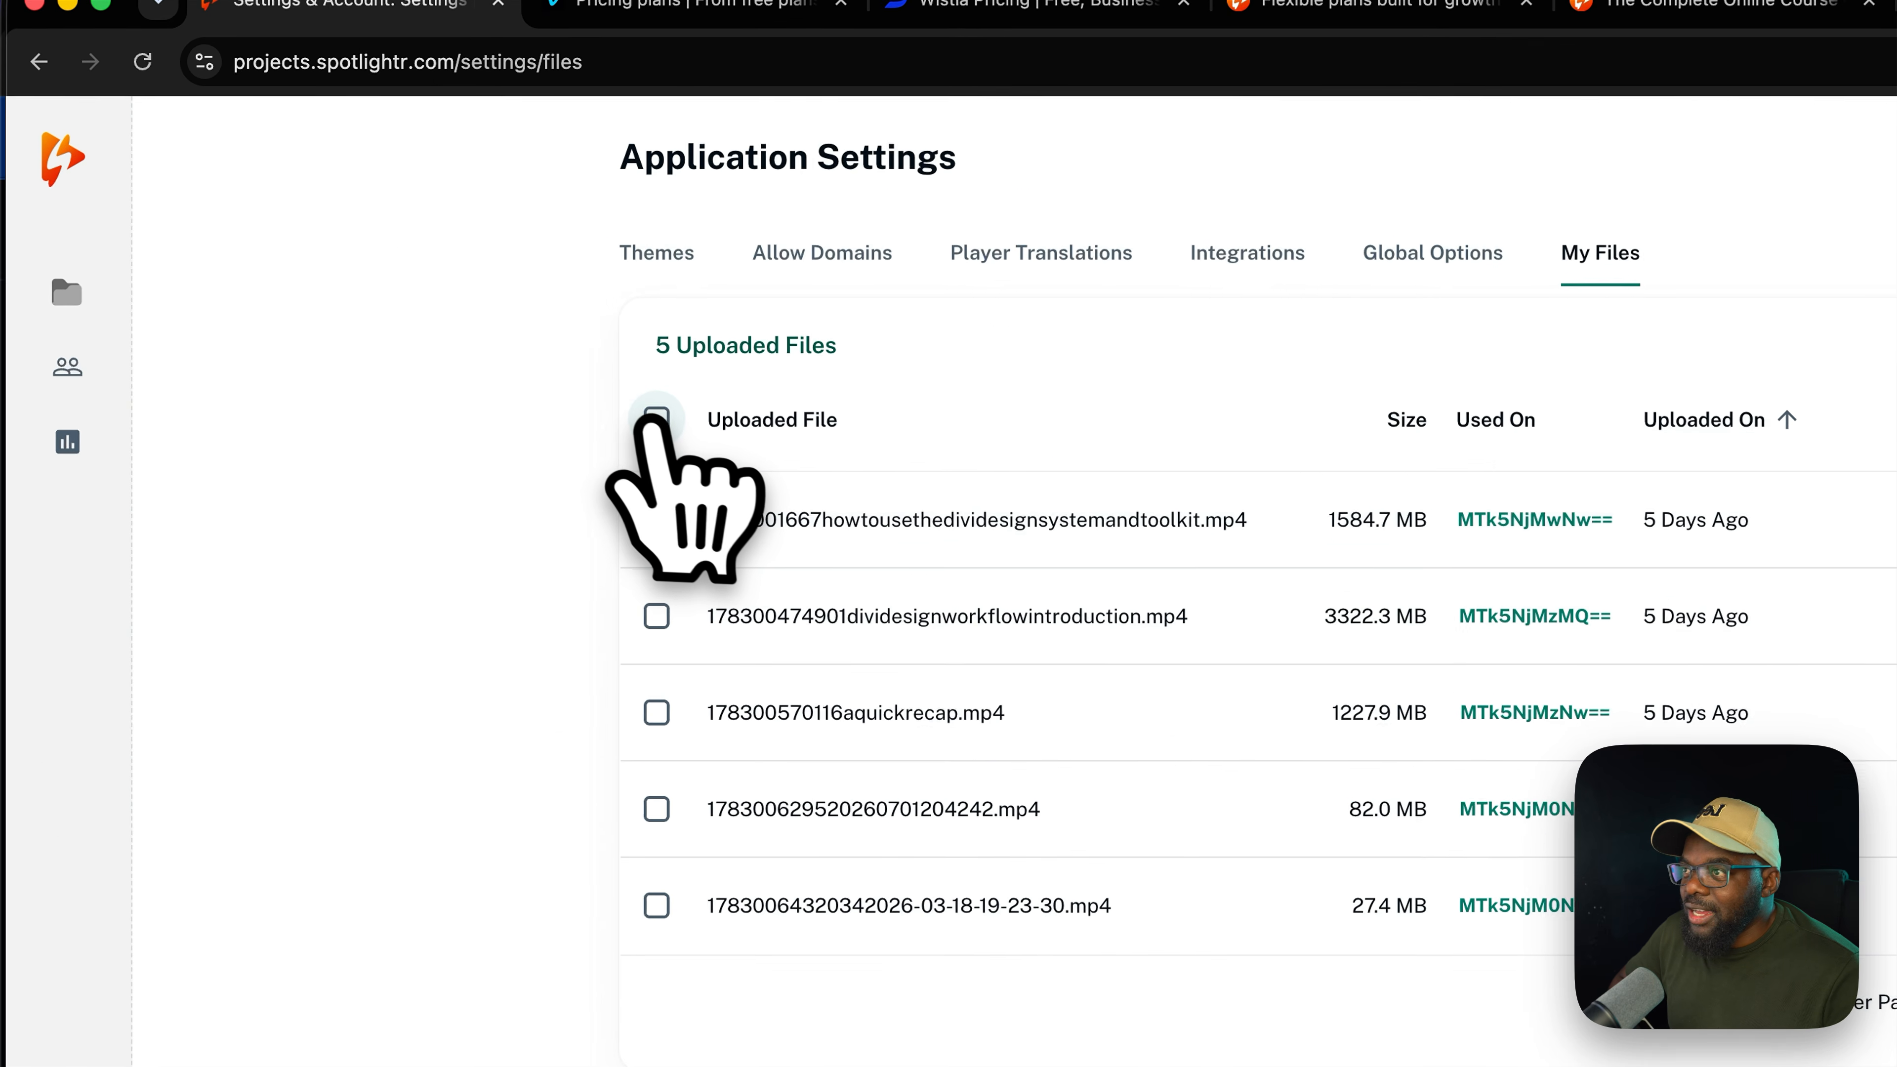
left_click(656, 418)
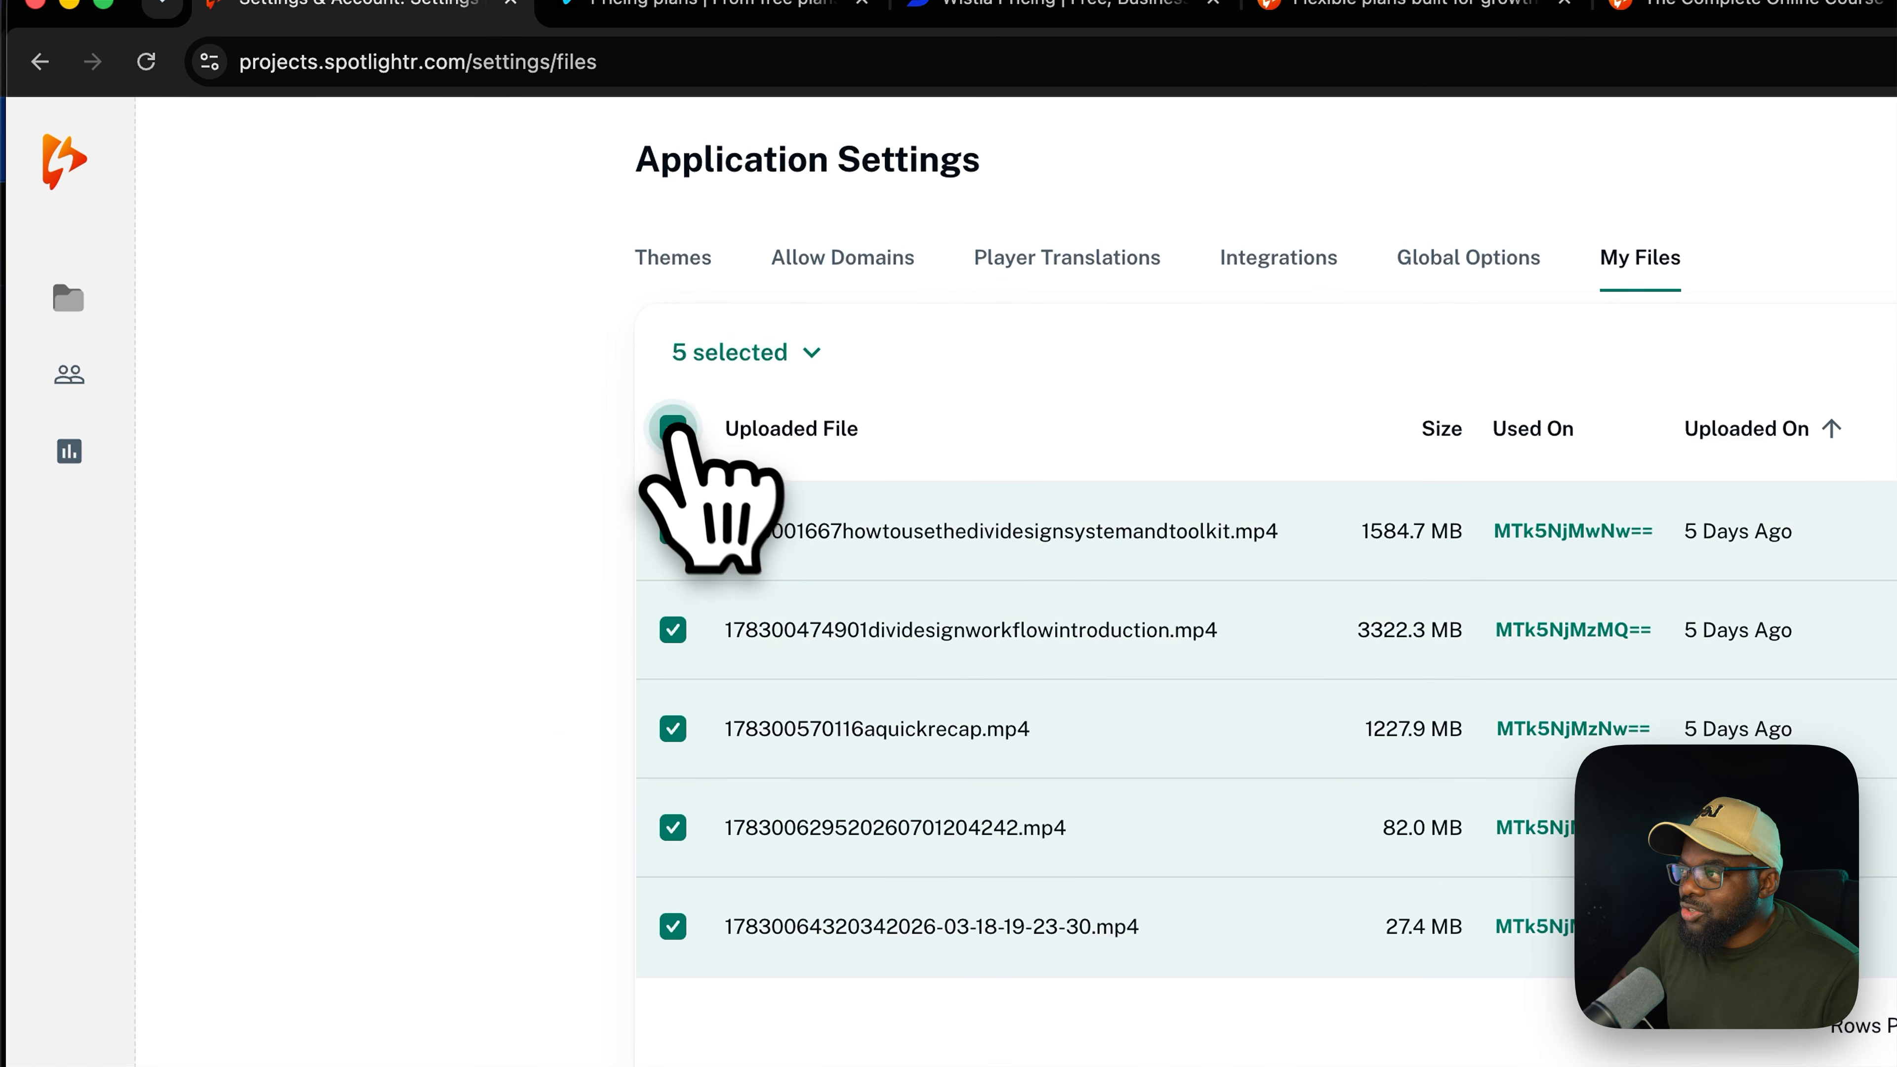
left_click(656, 419)
left_click(656, 419)
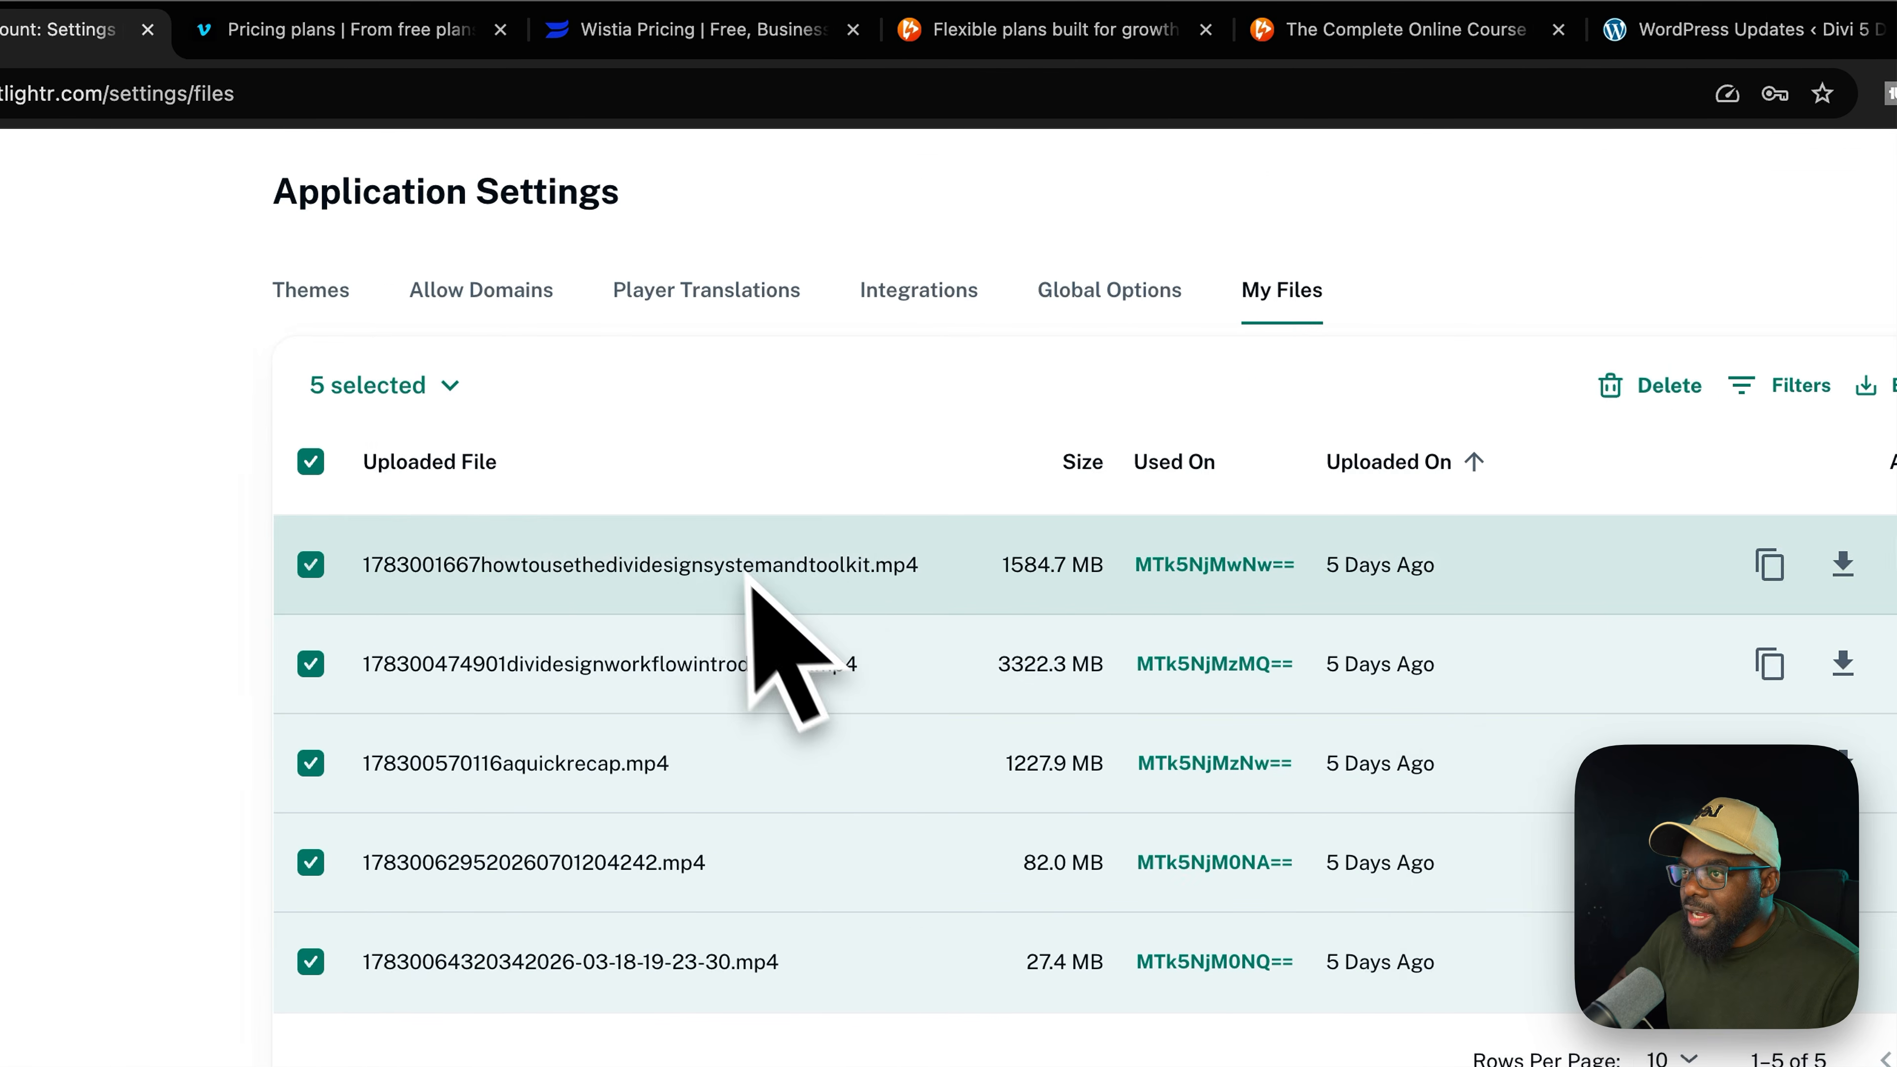
left_click(310, 461)
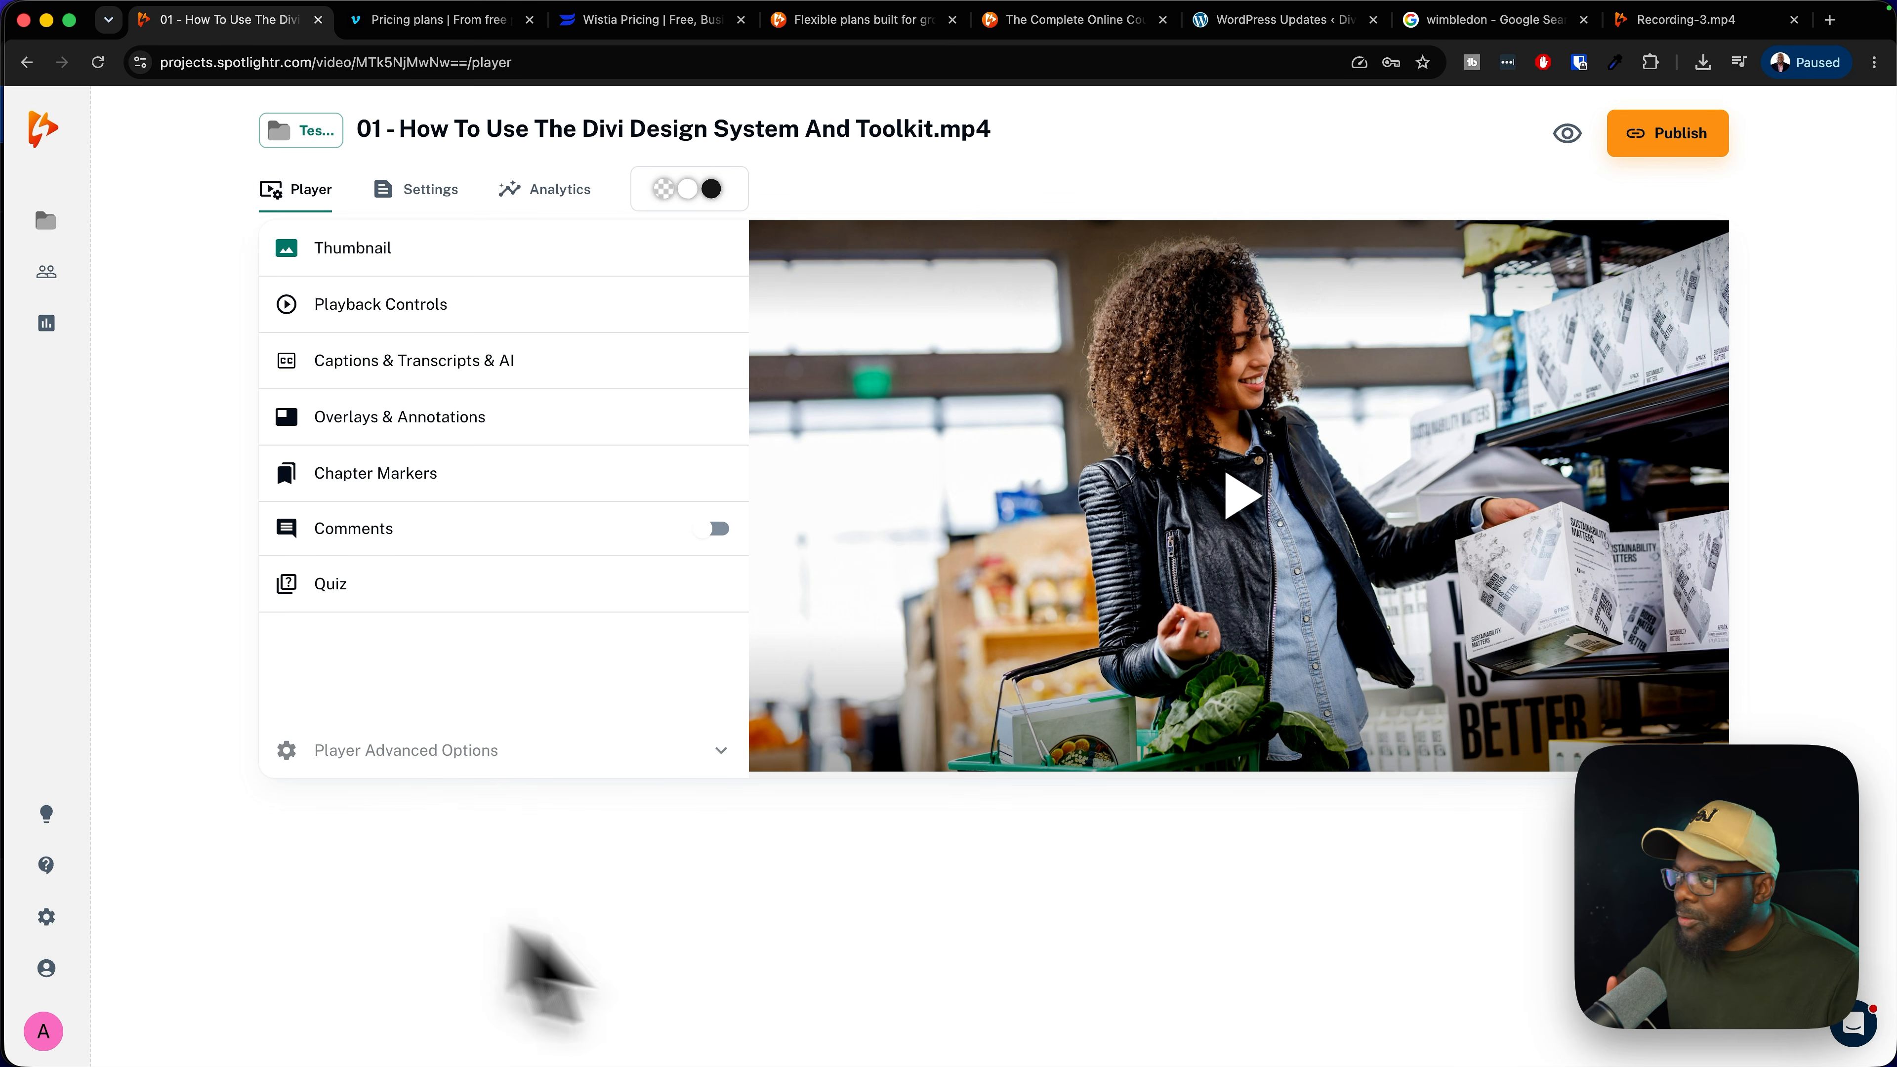
Open the video's publish options, inspect the embed's optimized resolution presets leaving that option off, and view the Embed Advanced Options
left_click(1677, 136)
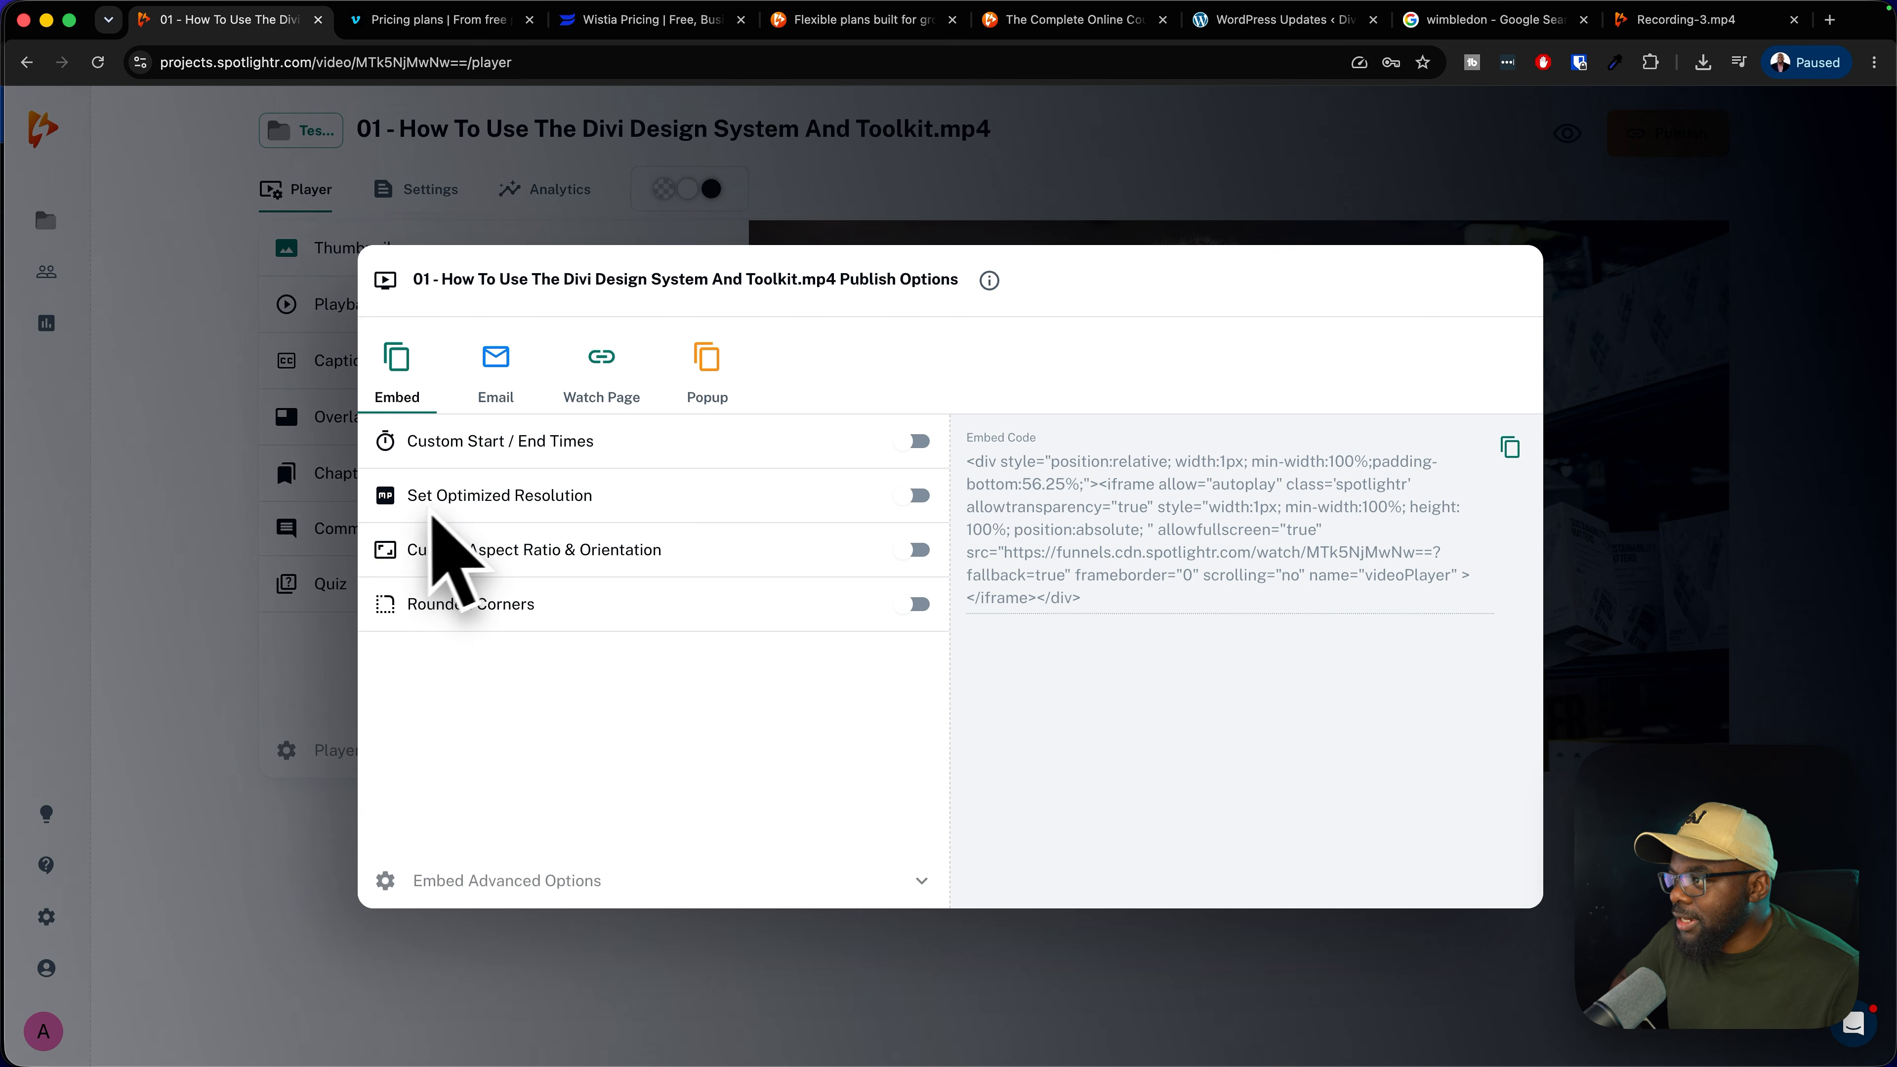
left_click(908, 494)
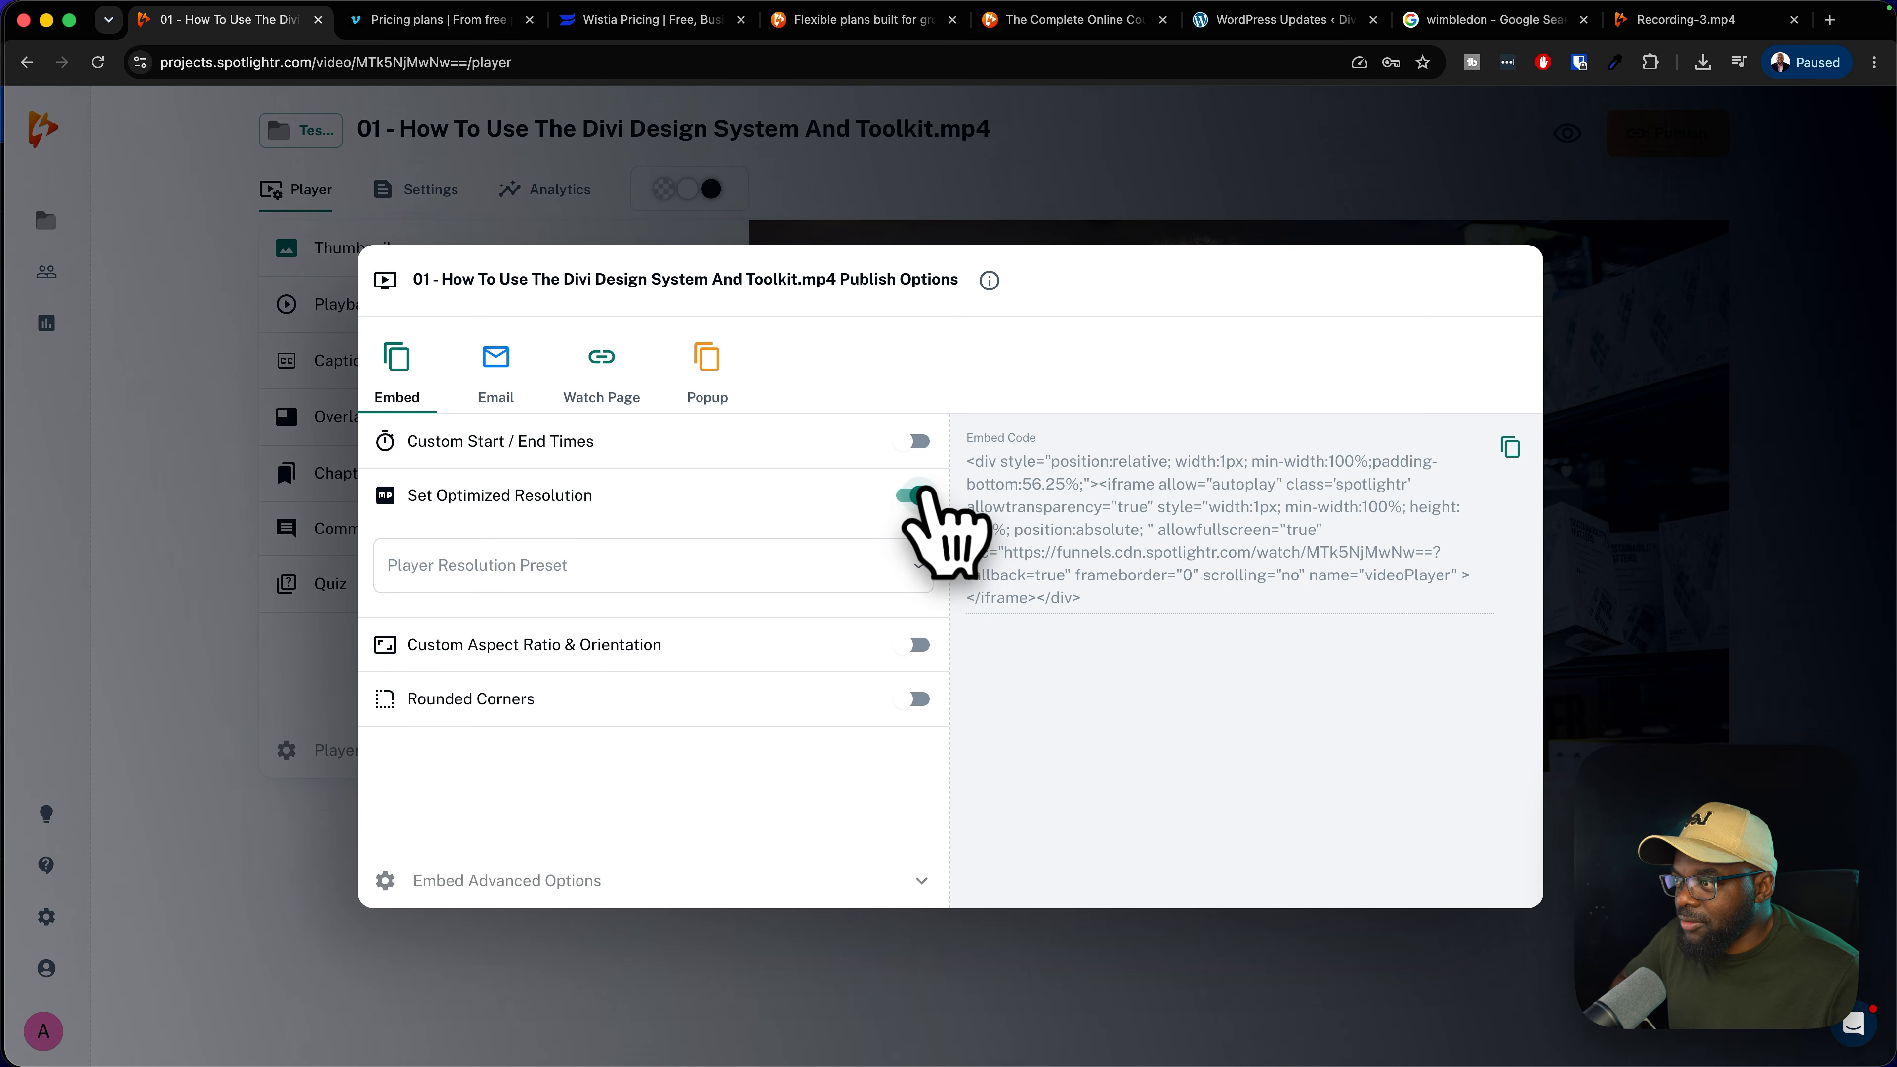
left_click(695, 568)
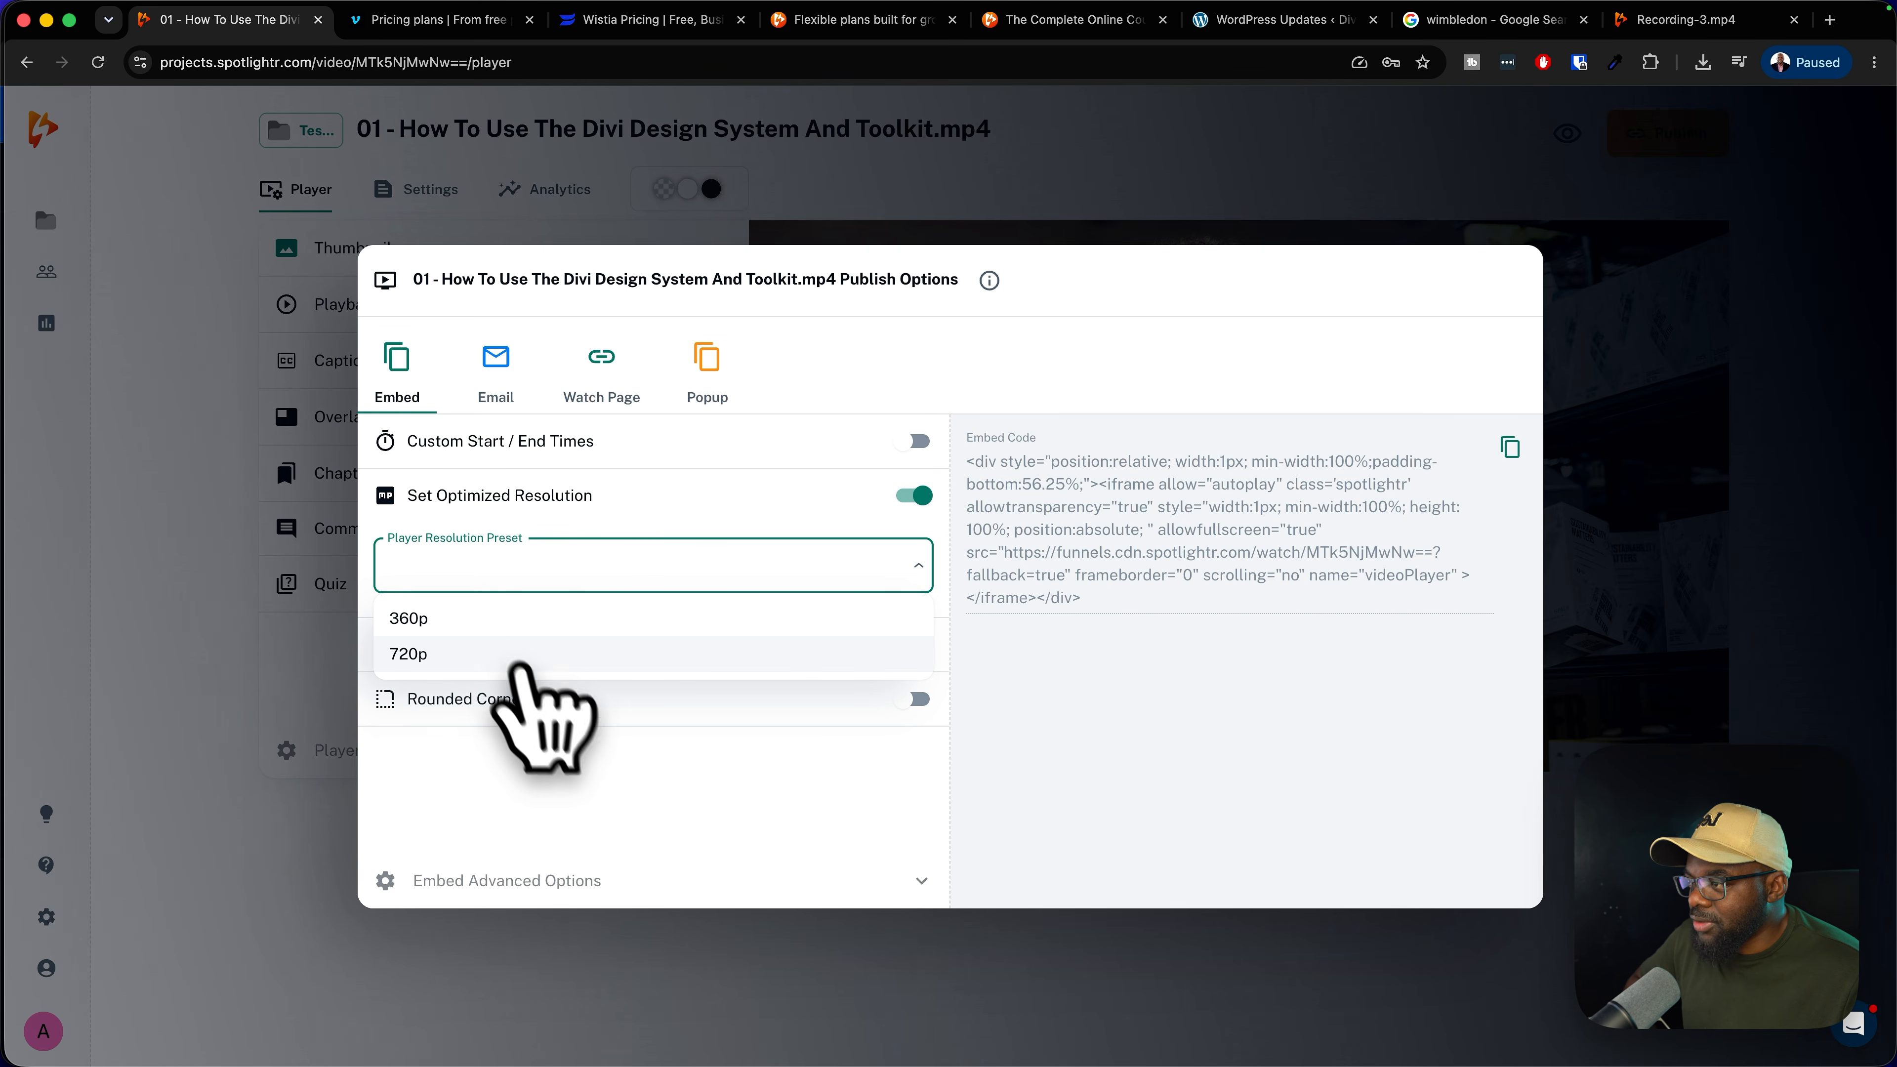
left_click(649, 809)
left_click(915, 495)
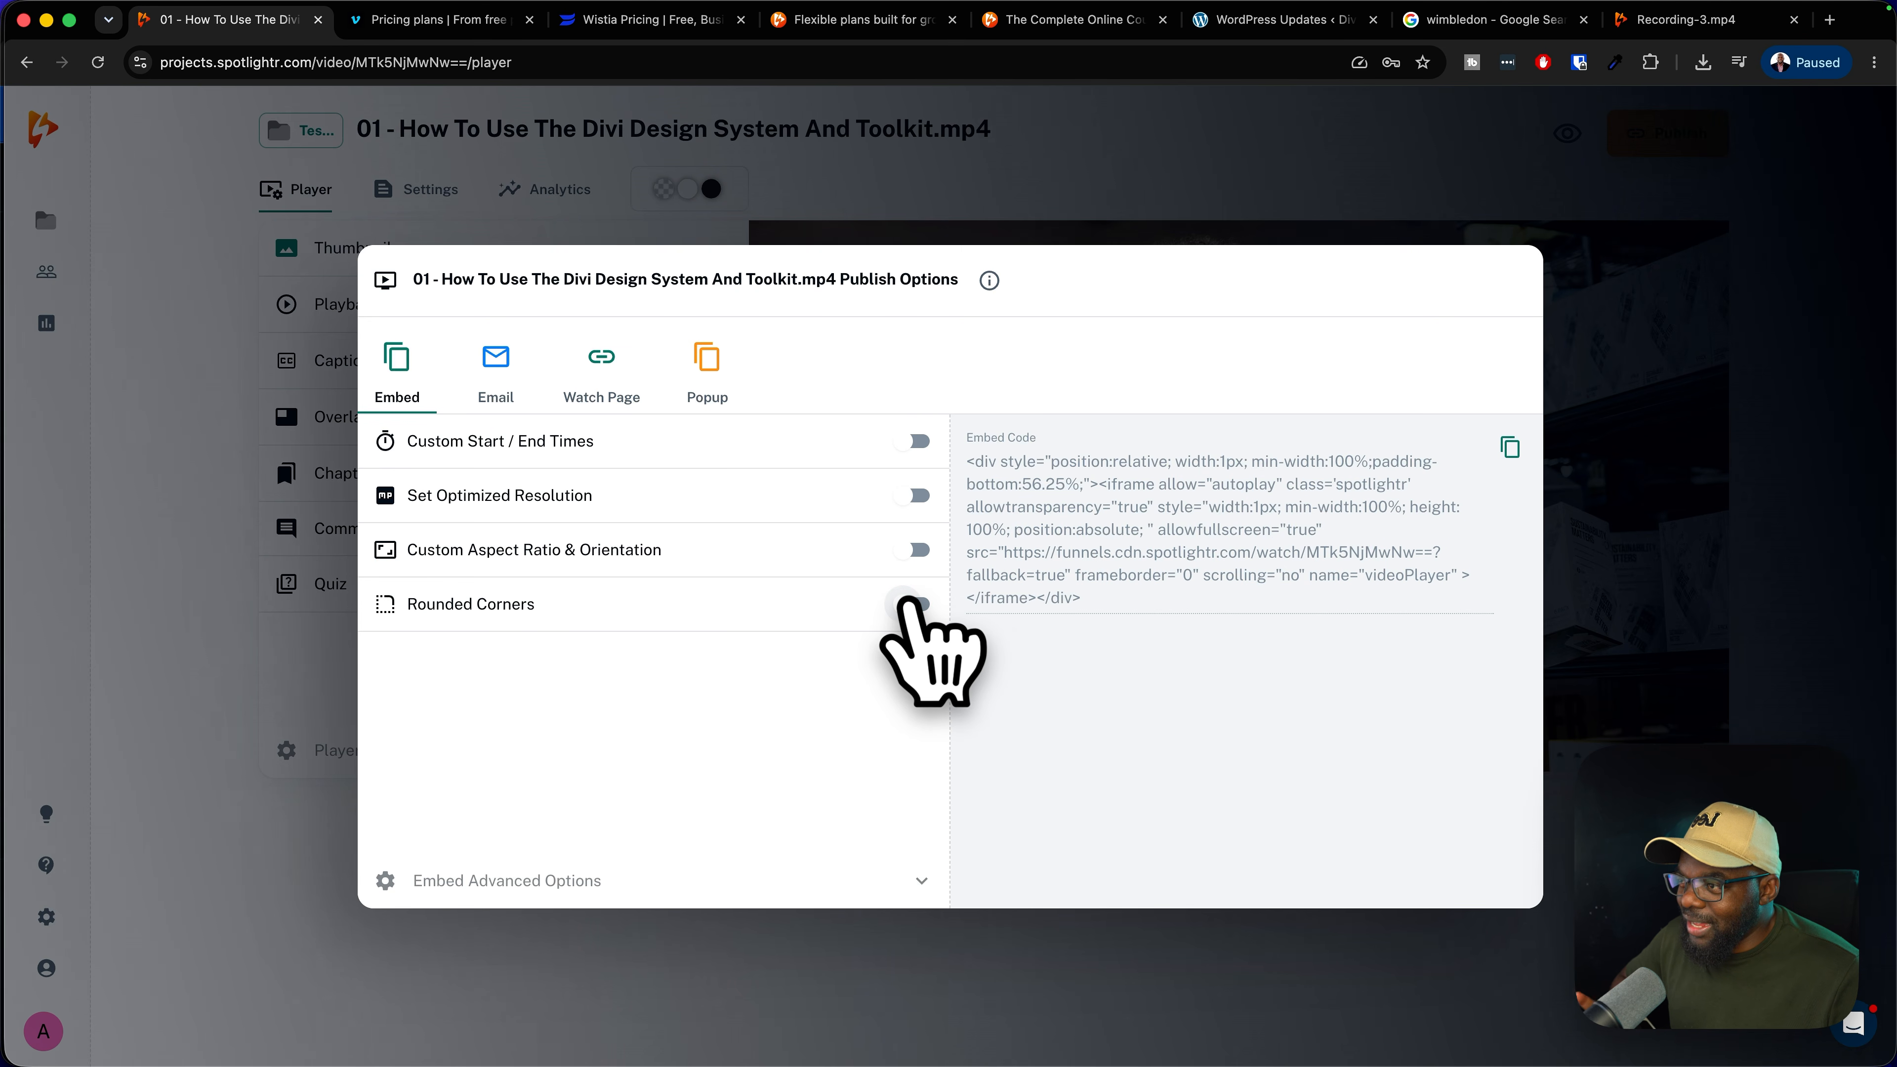
left_click(590, 880)
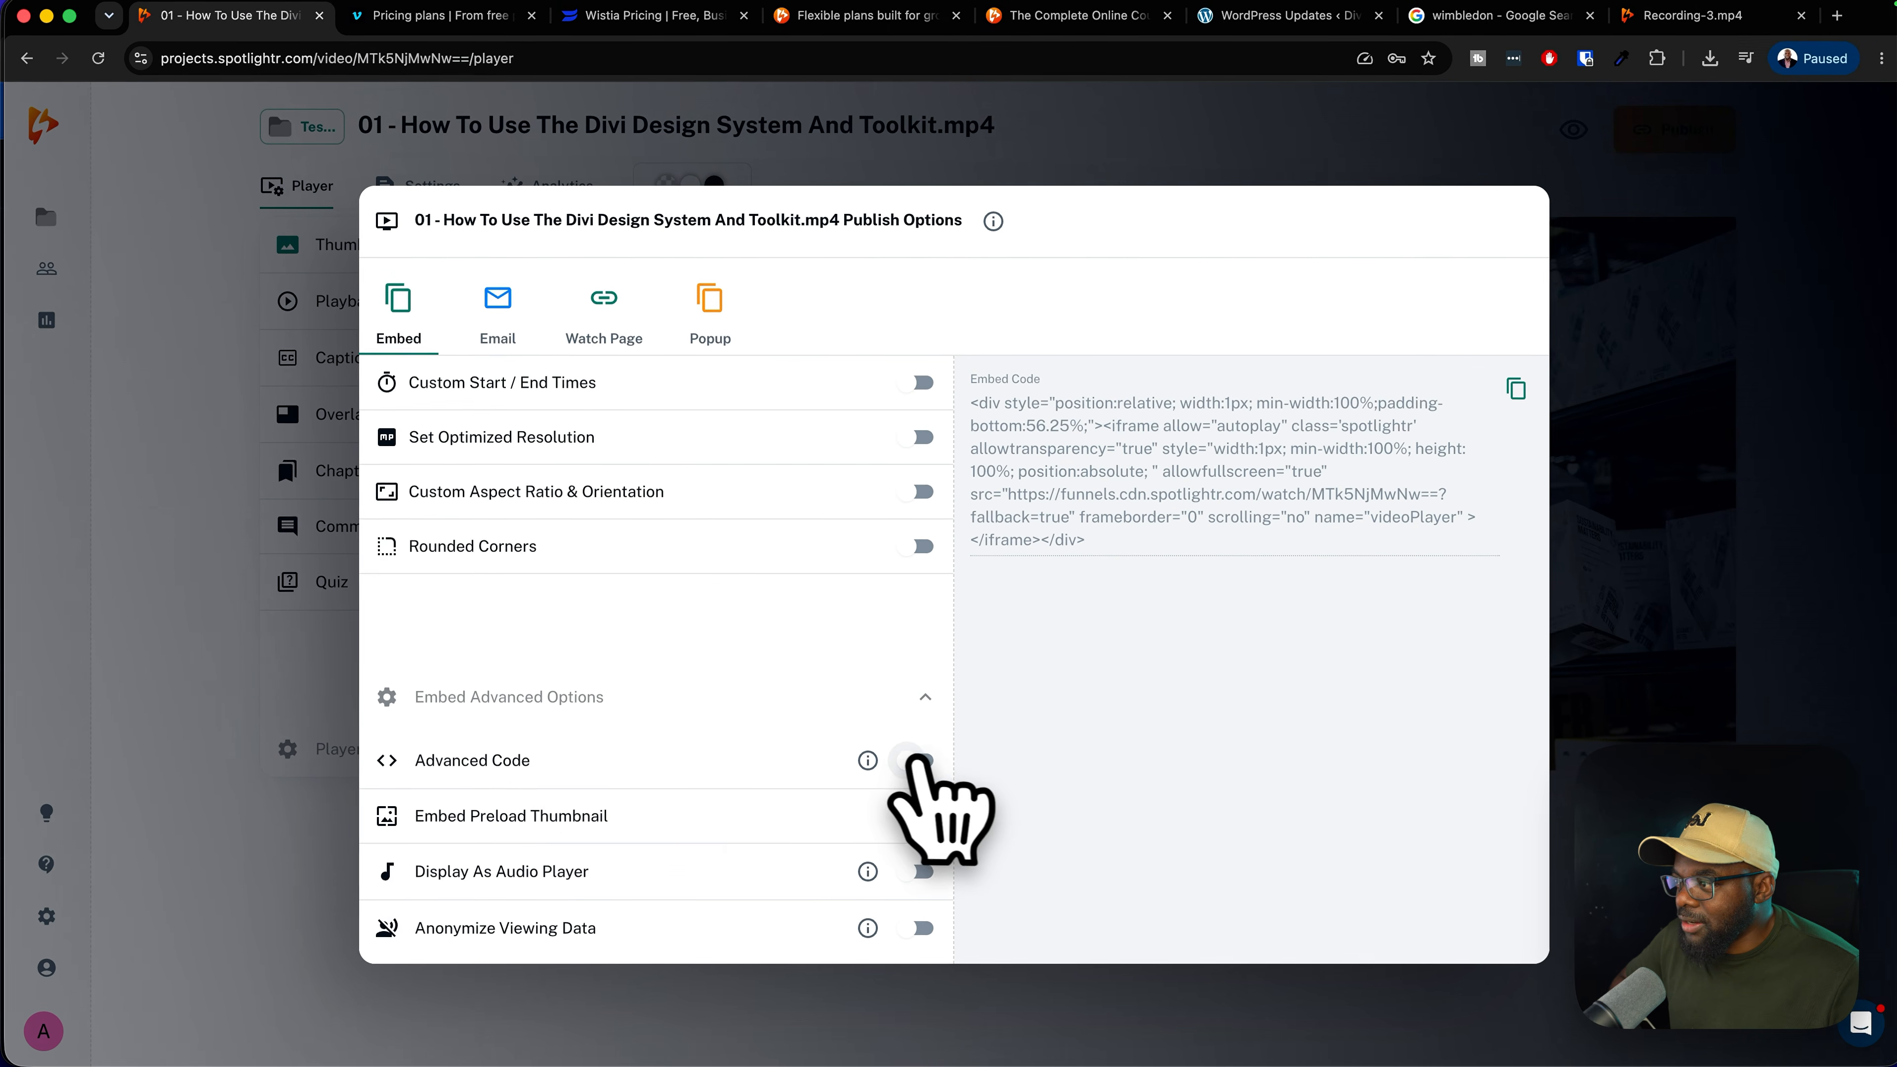
left_click(568, 698)
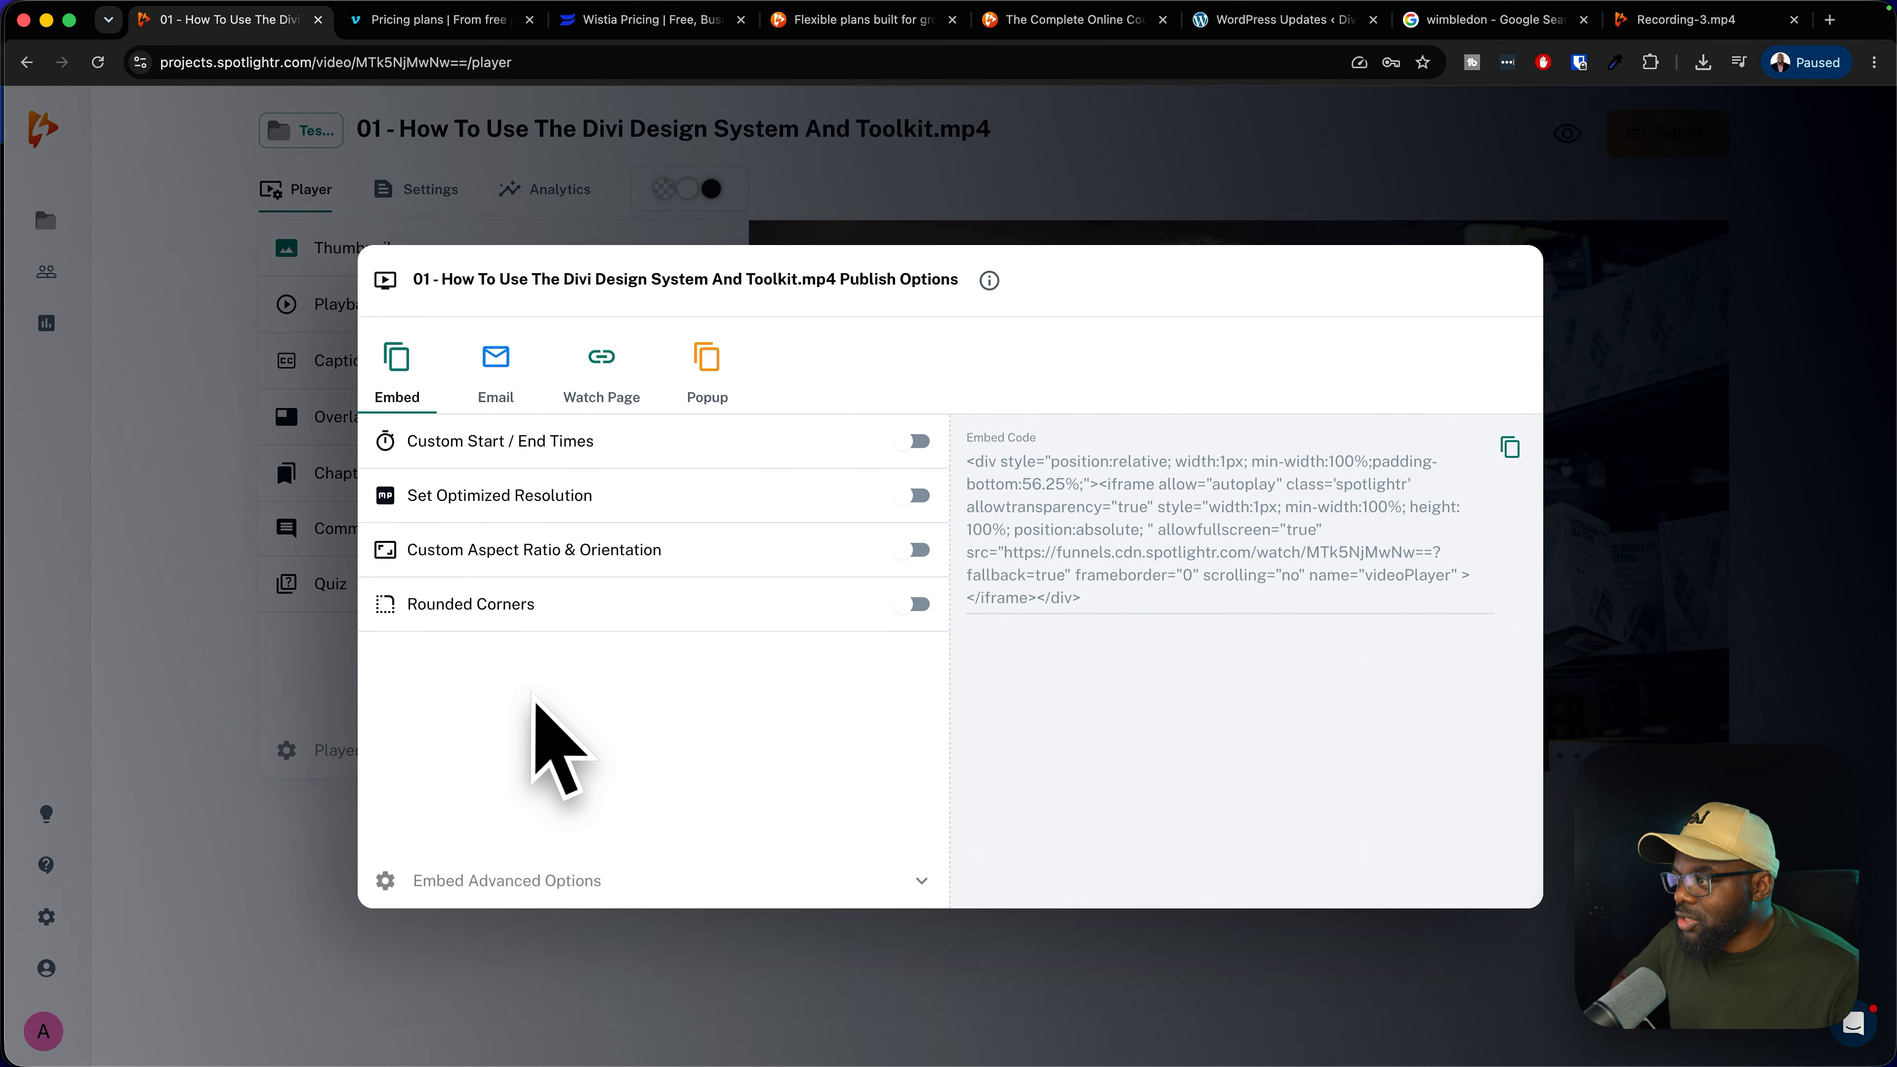
Review the Email and Watch Page publish options, then copy the video's embed code and close the publish options
left_click(499, 375)
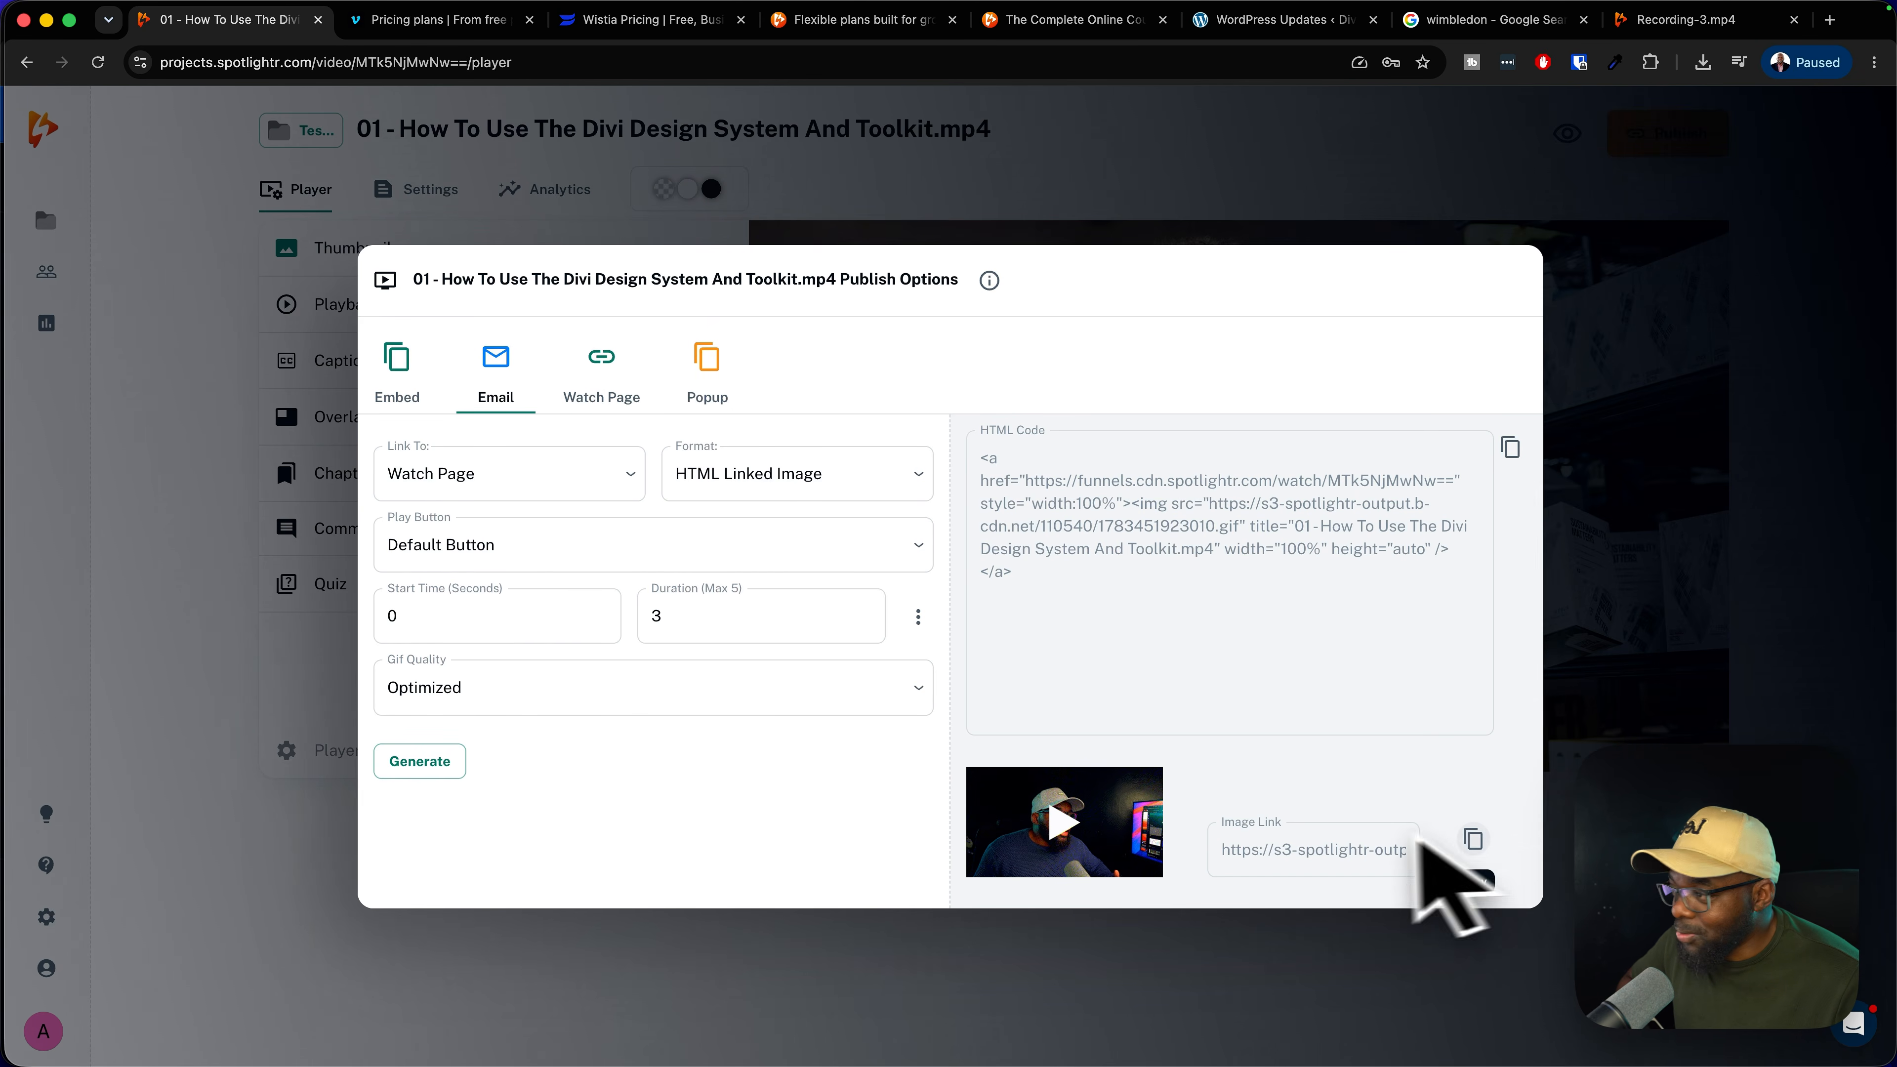
left_click(625, 396)
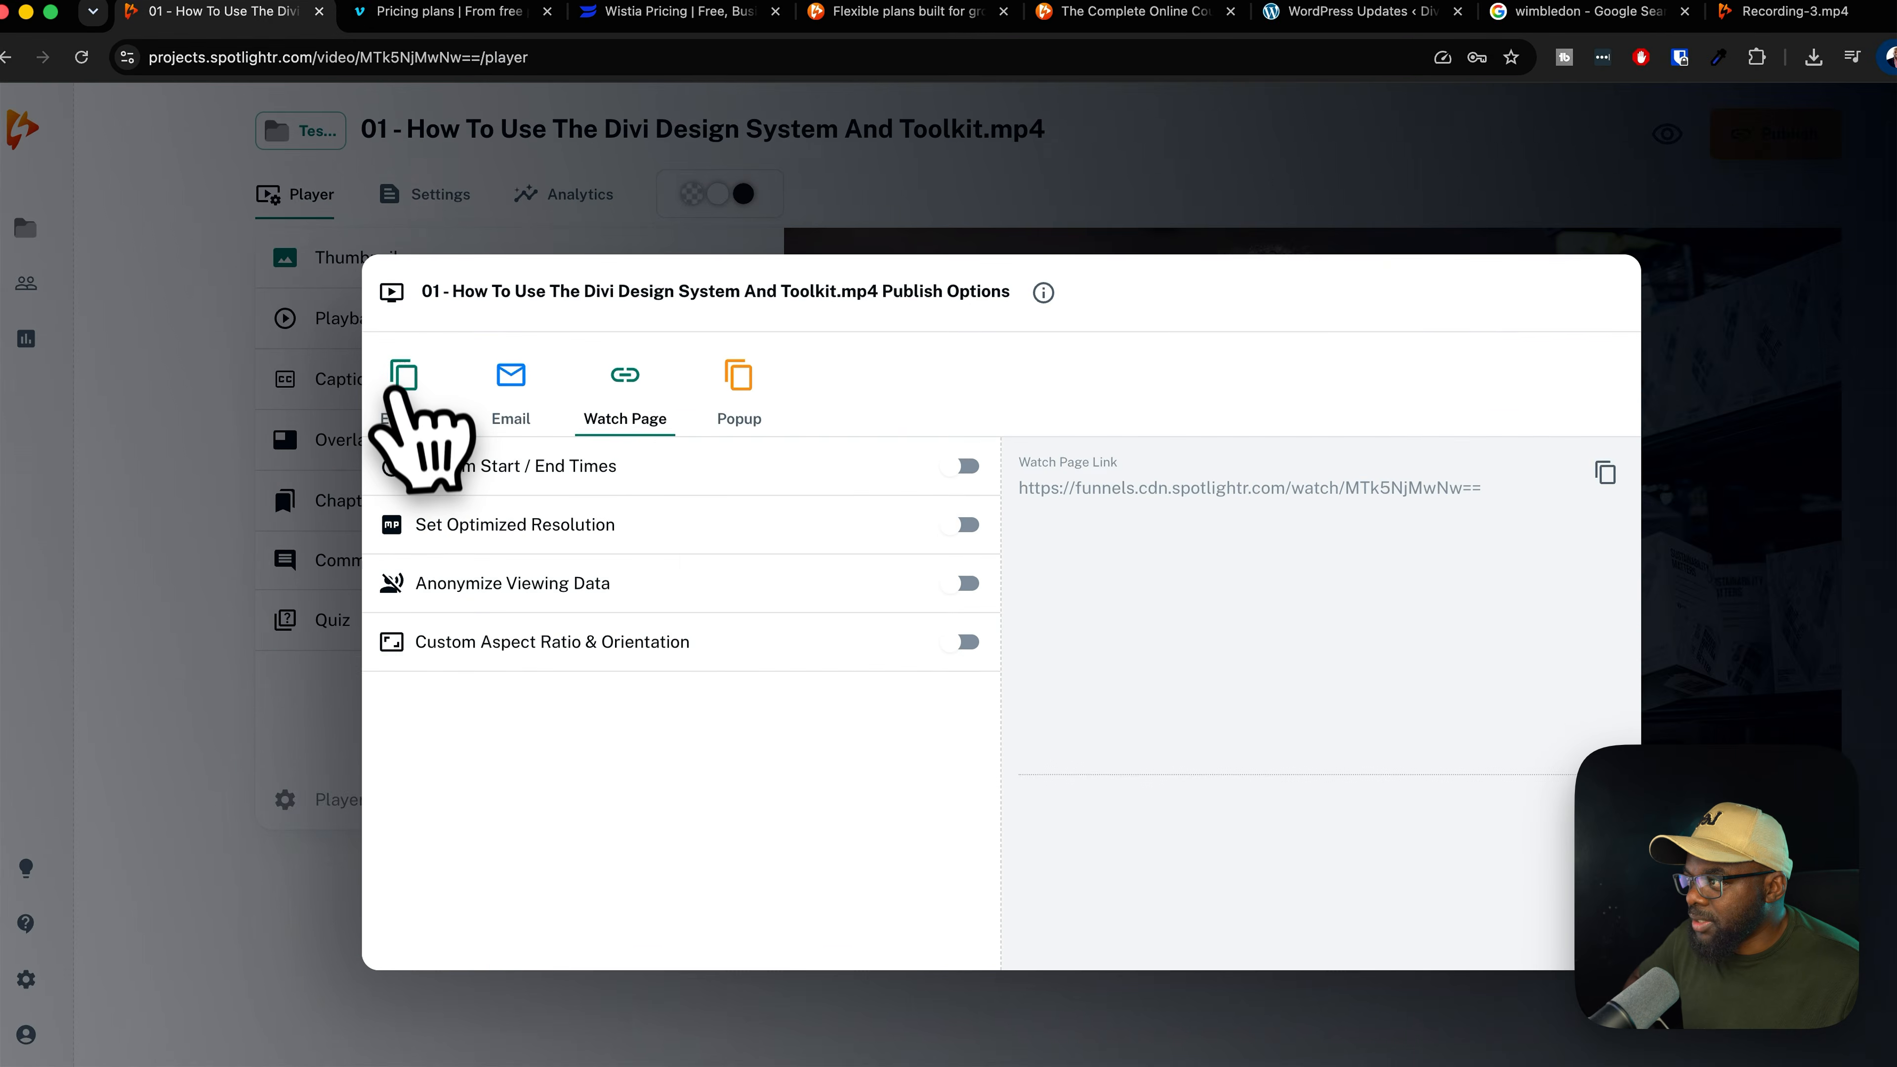
left_click(443, 479)
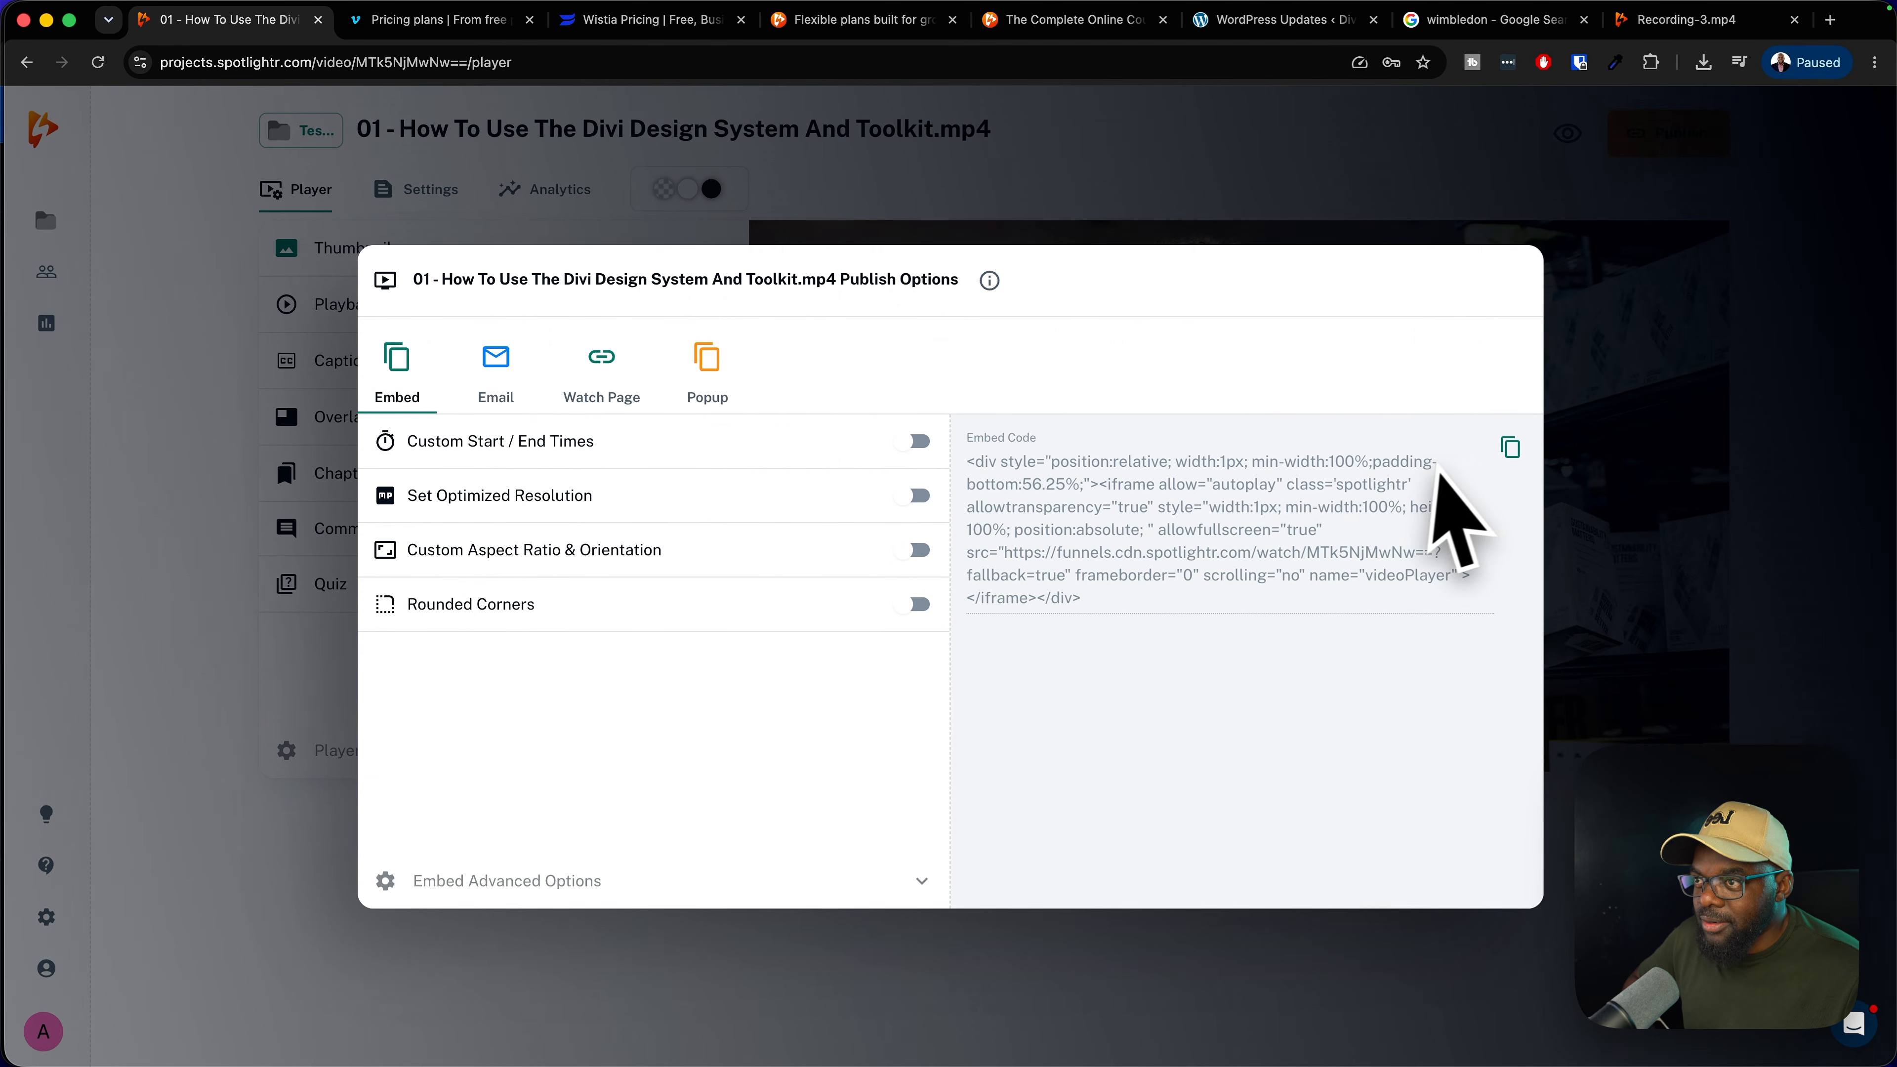
left_click(1511, 449)
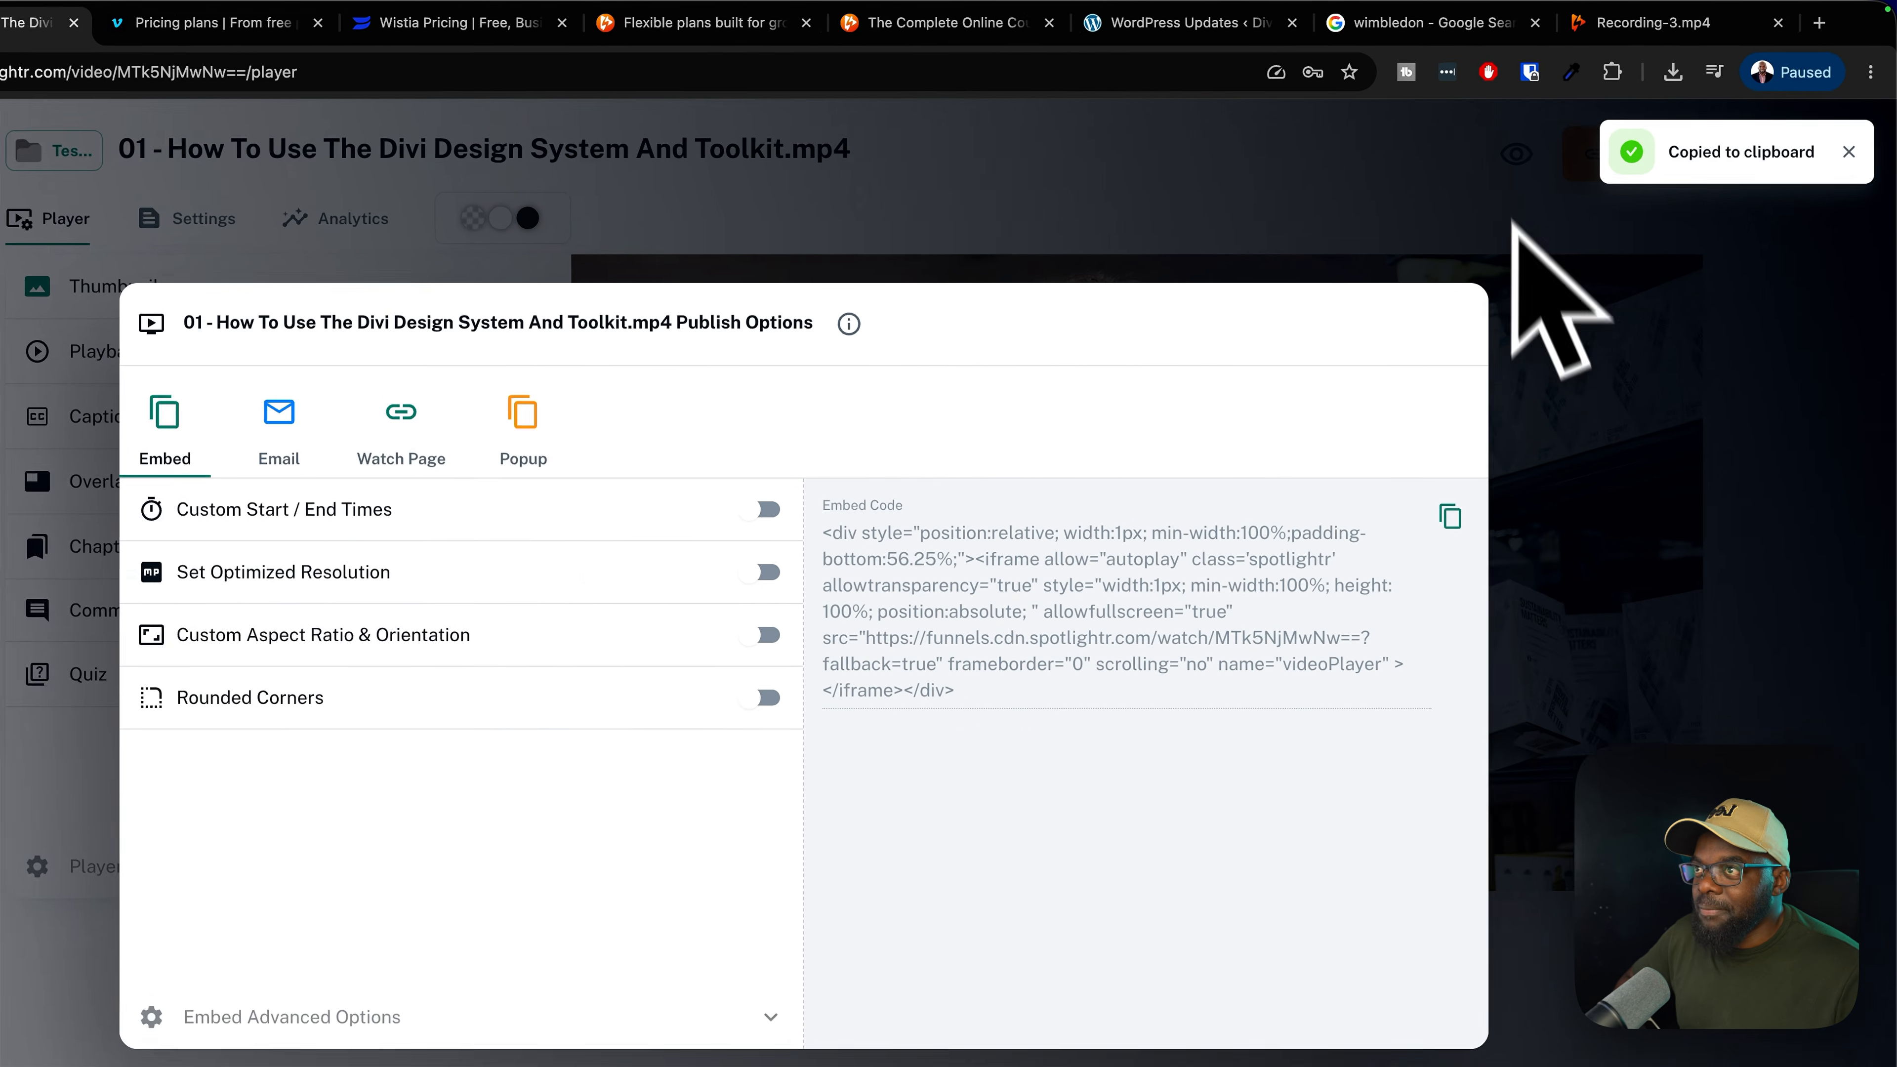
left_click(1484, 141)
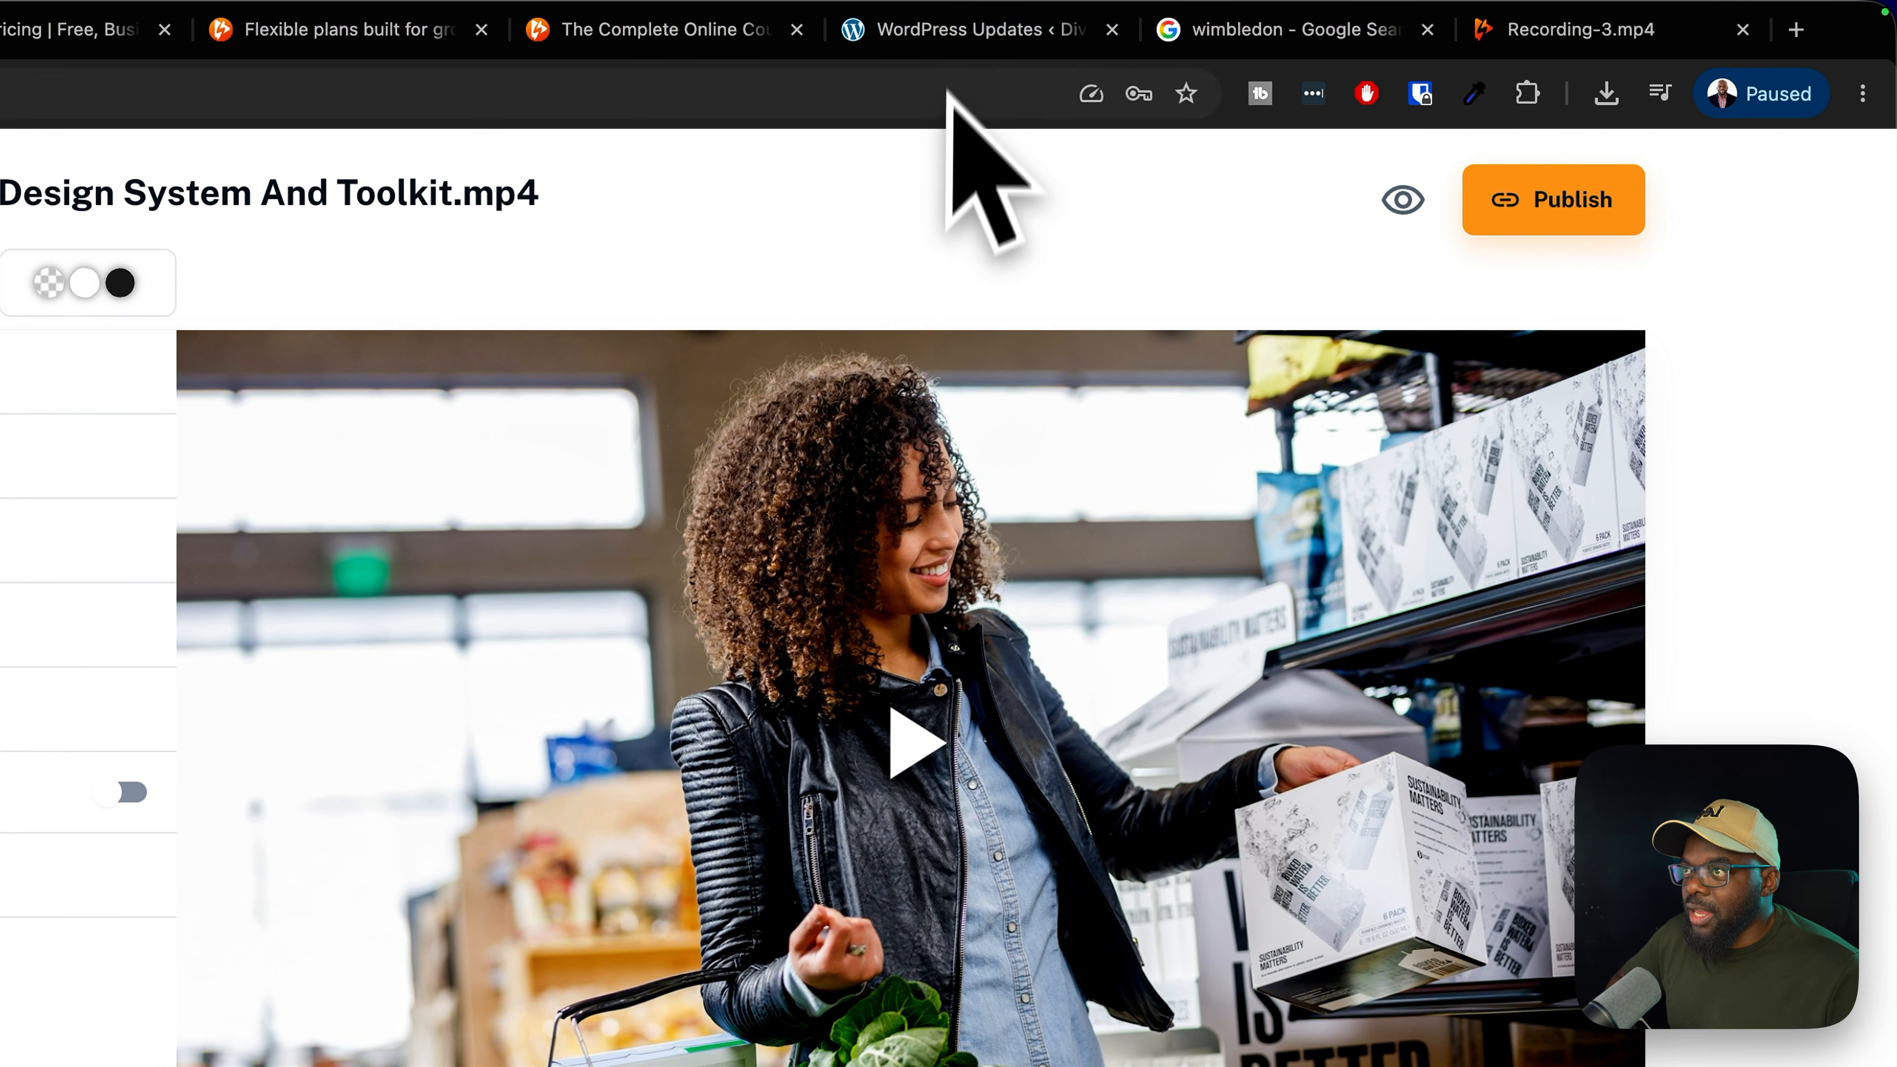
Switch to the WordPress admin, add a new page titled "Video" and open it in the Divi Builder
left_click(945, 30)
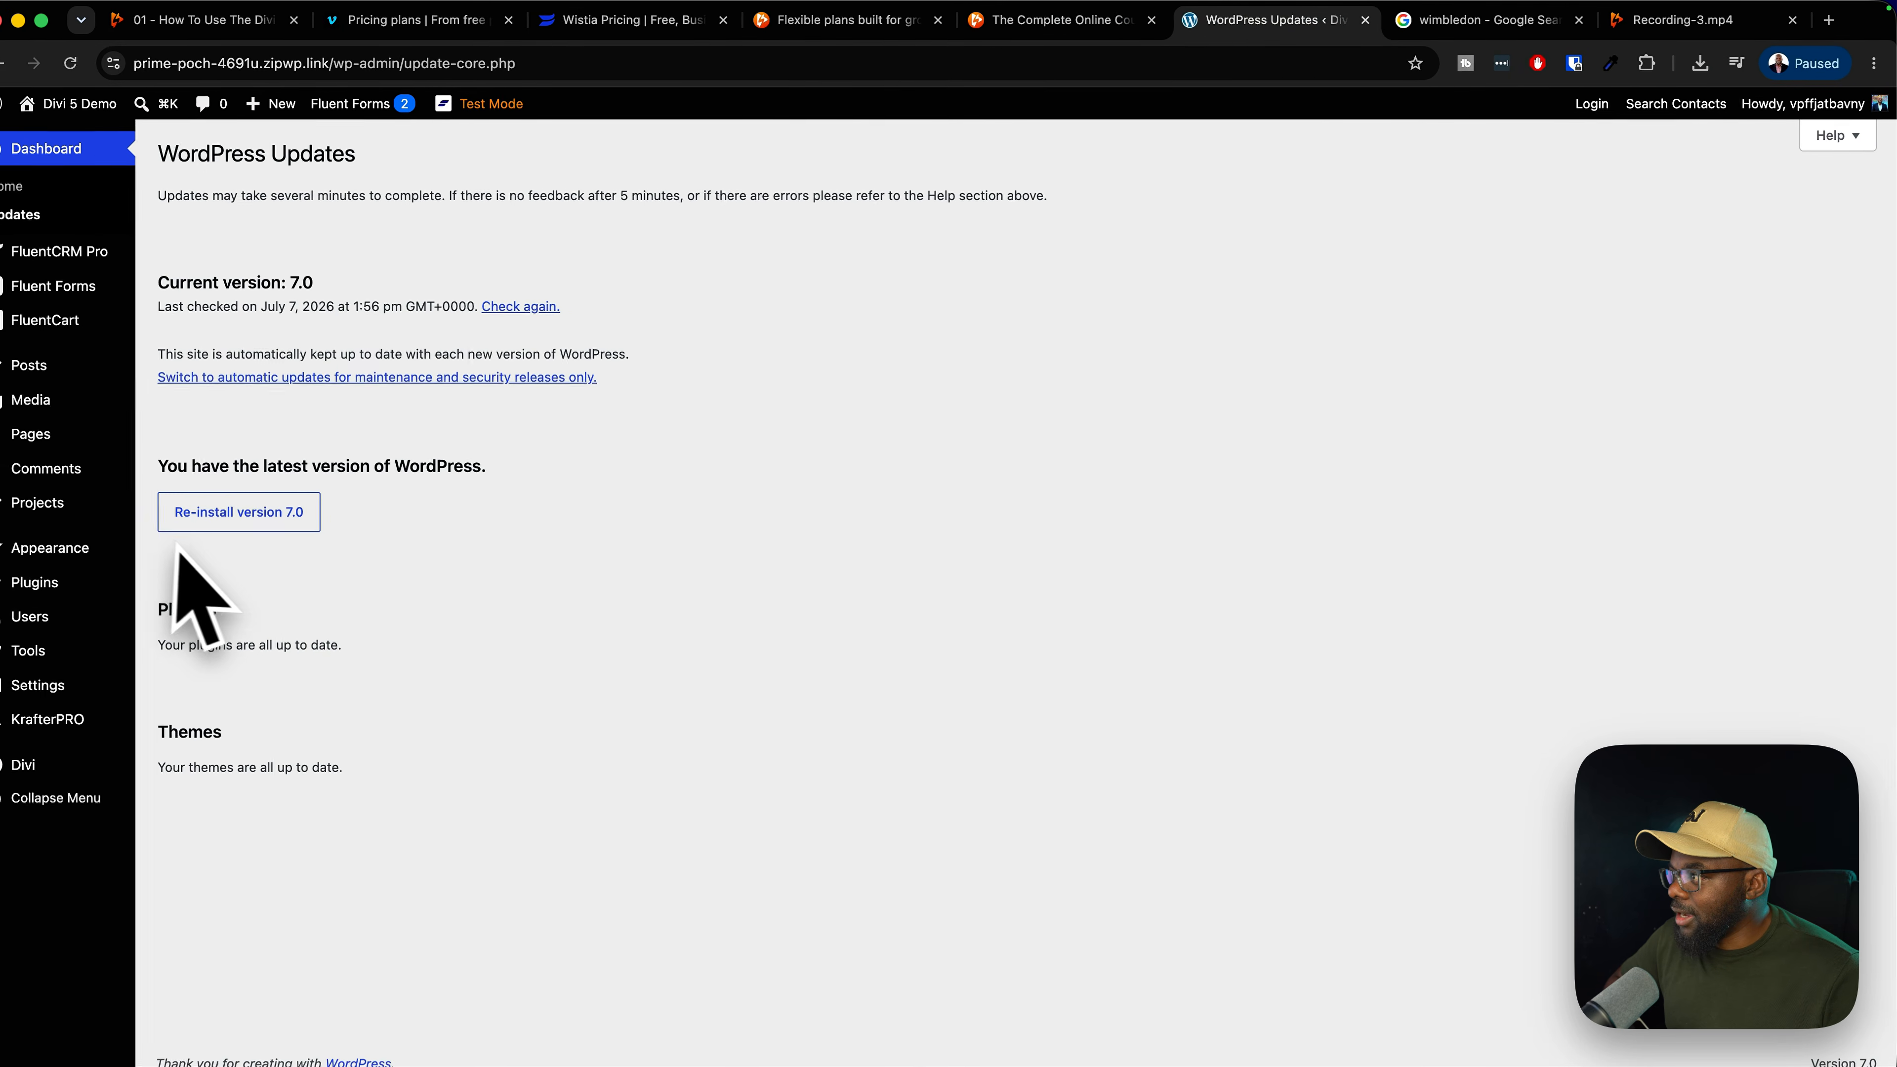
mouse_move(86, 427)
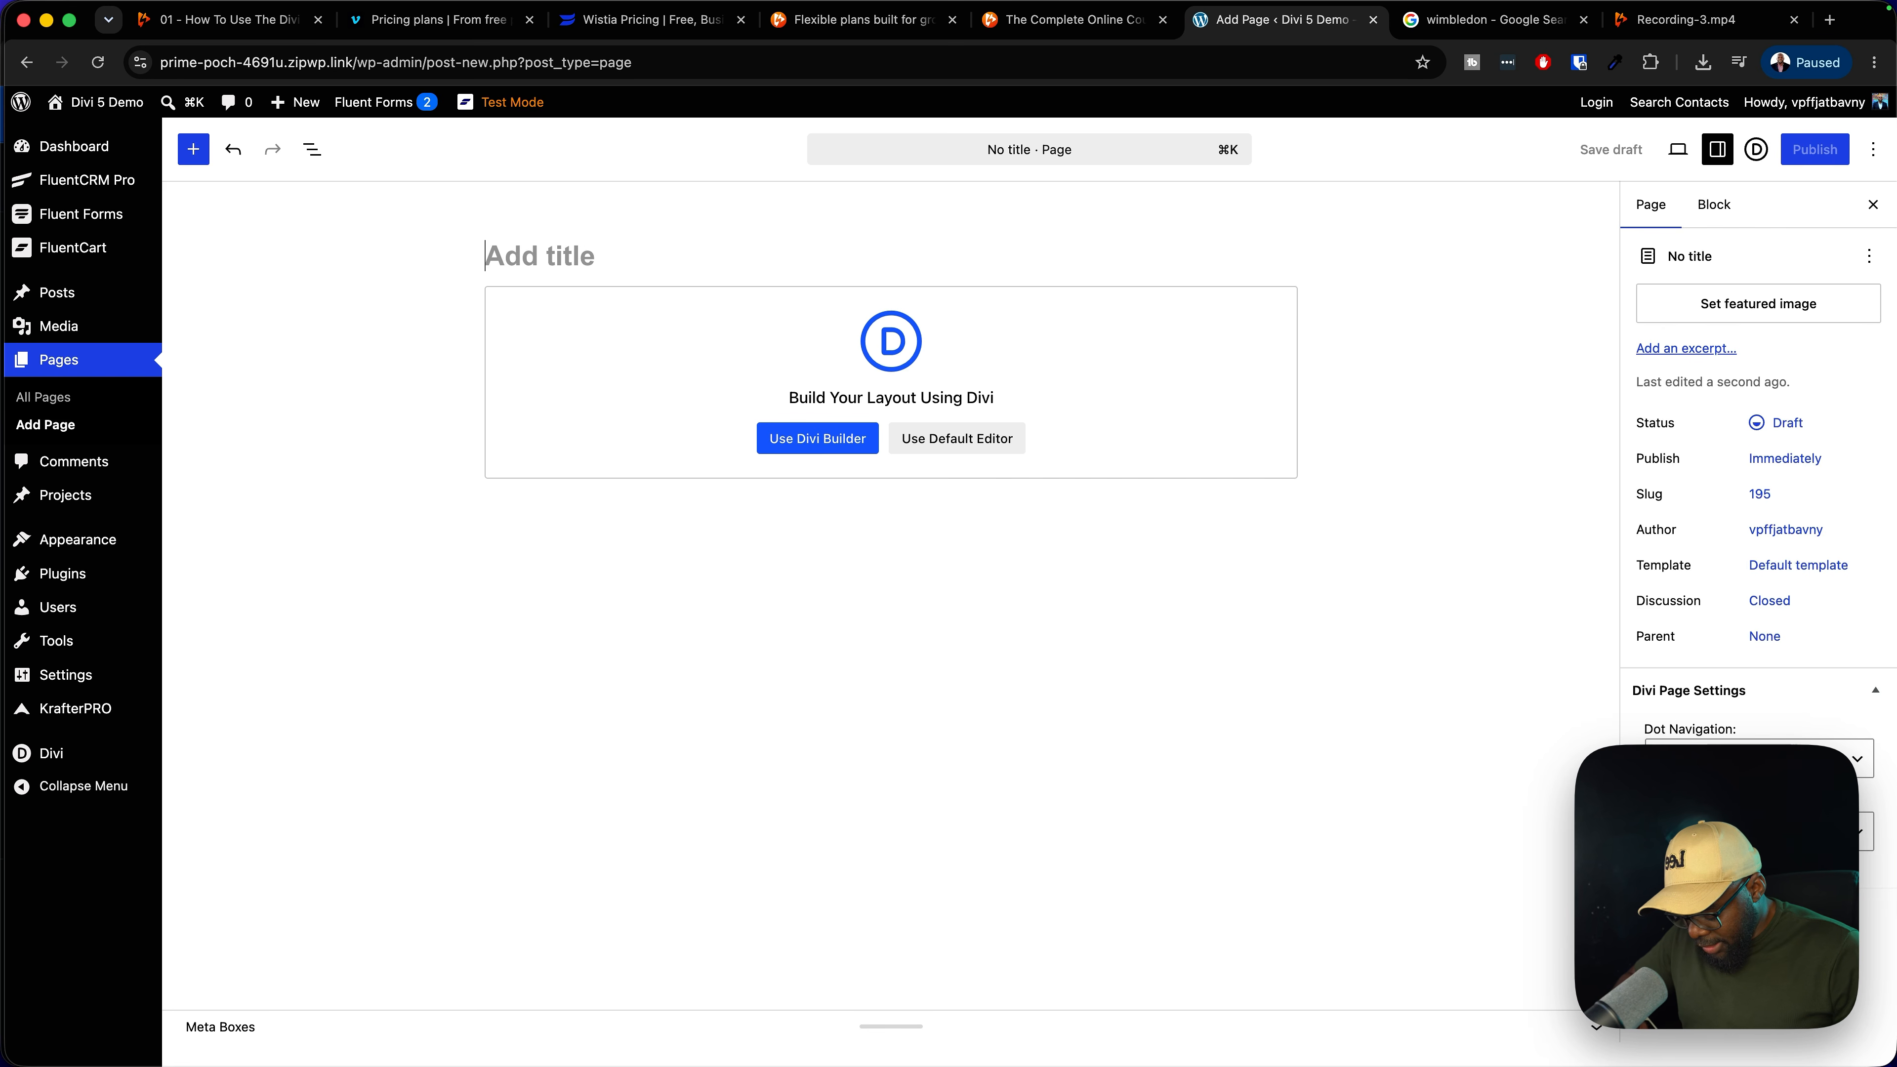
type("ideo")
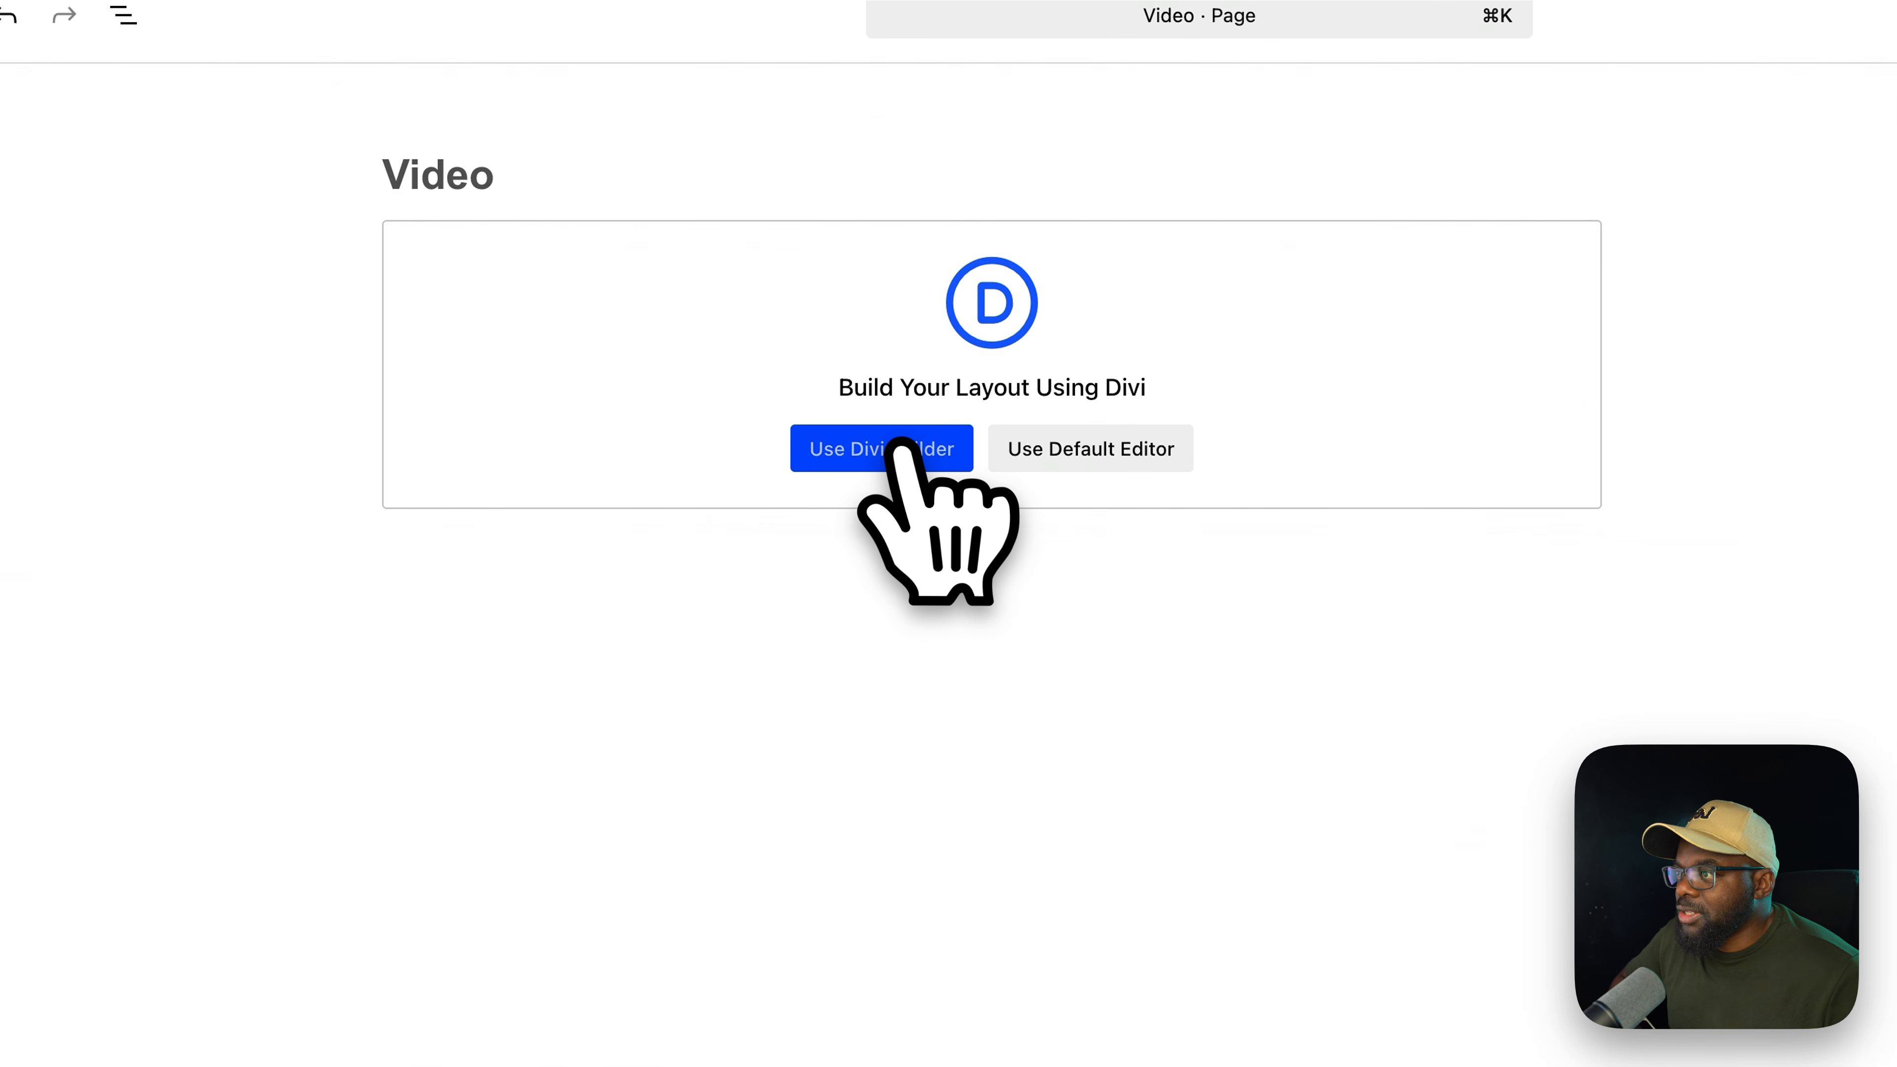
left_click(901, 446)
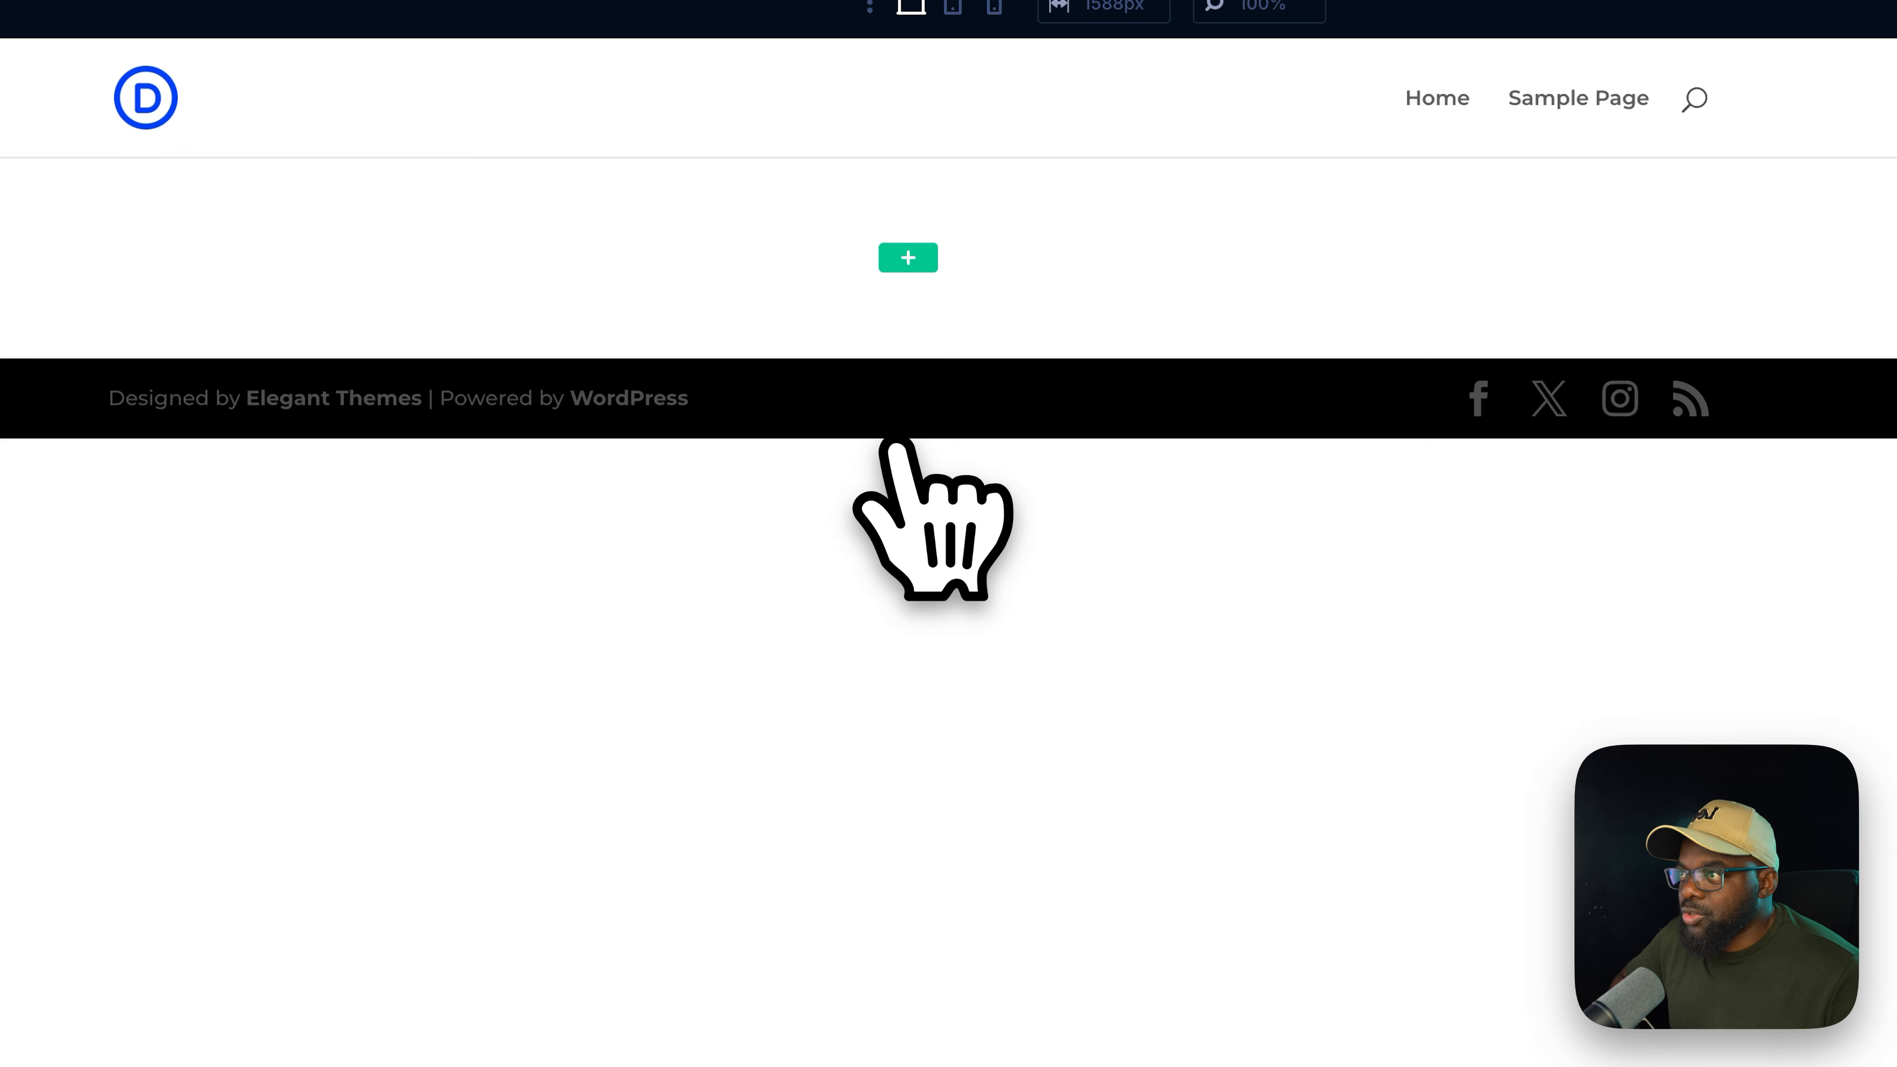
Insert a single-column row on the page and add a Text module to it
left_click(908, 258)
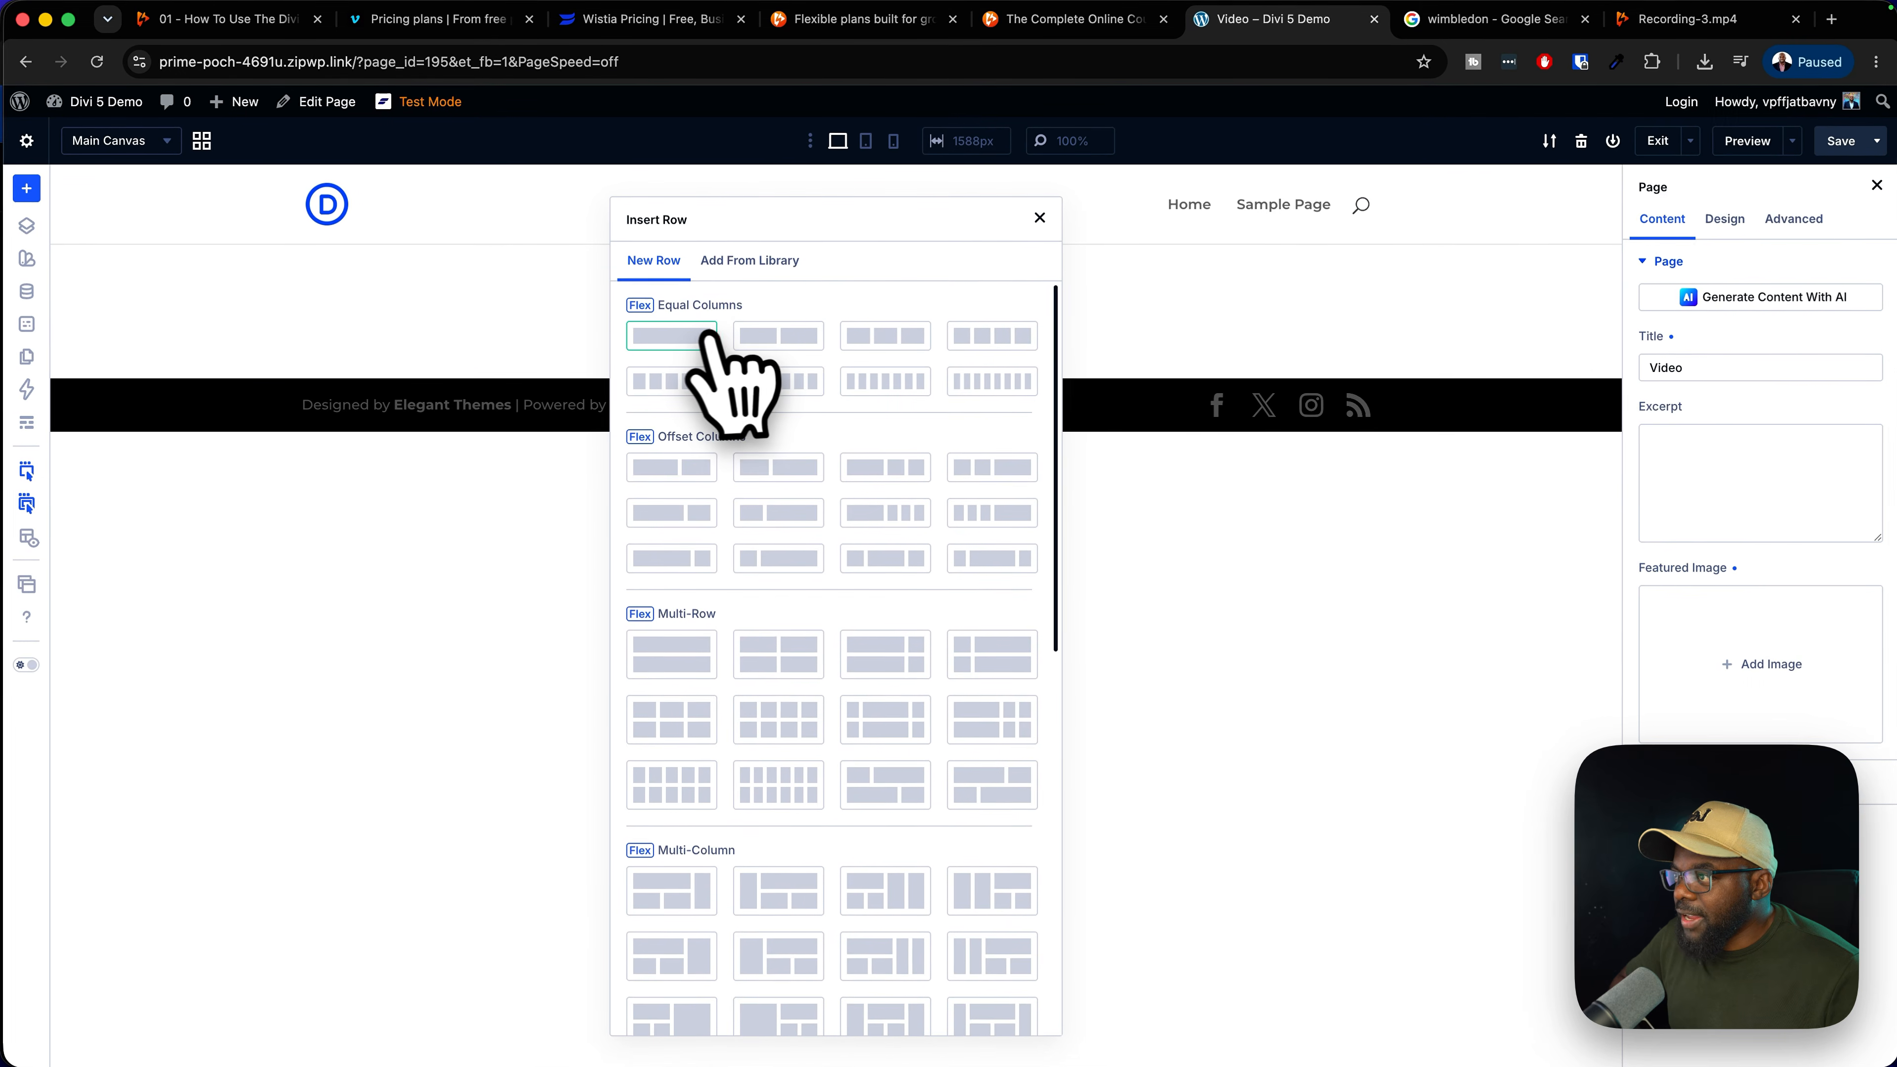
type("text")
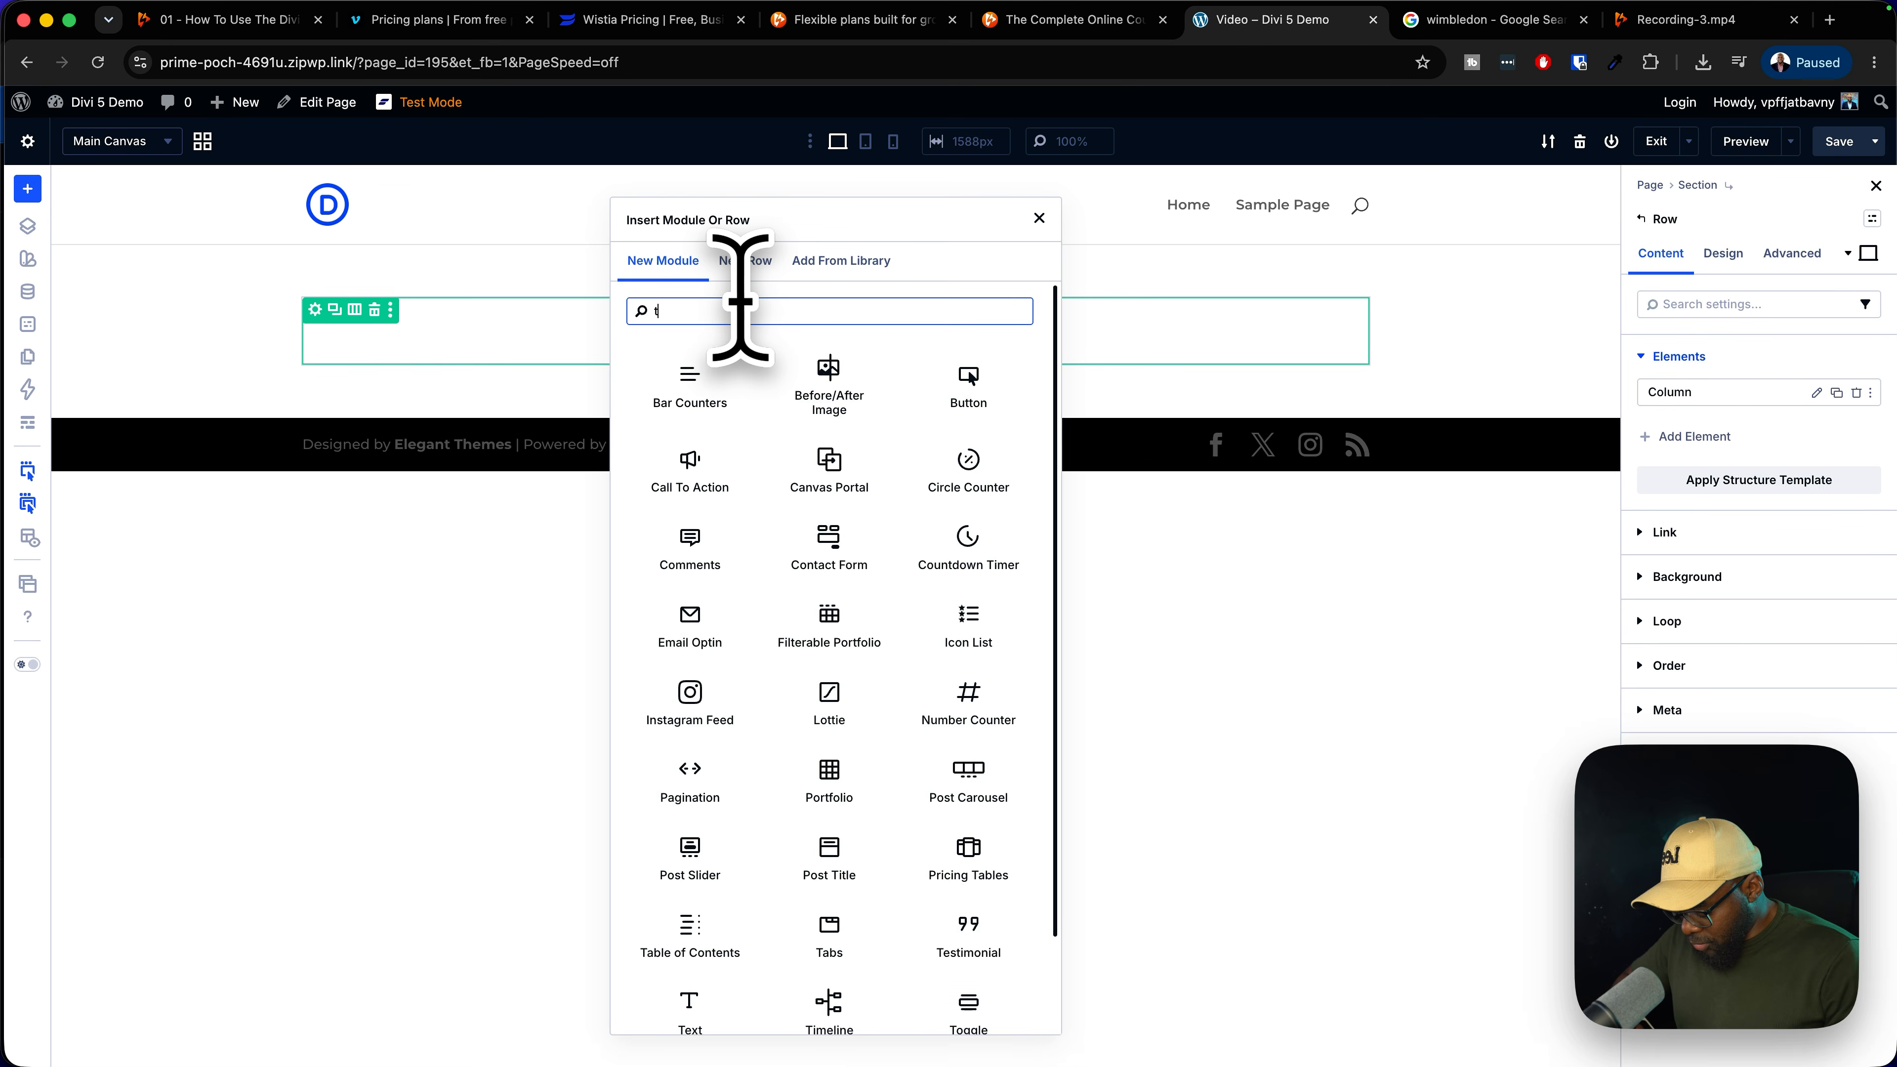
left_click(691, 373)
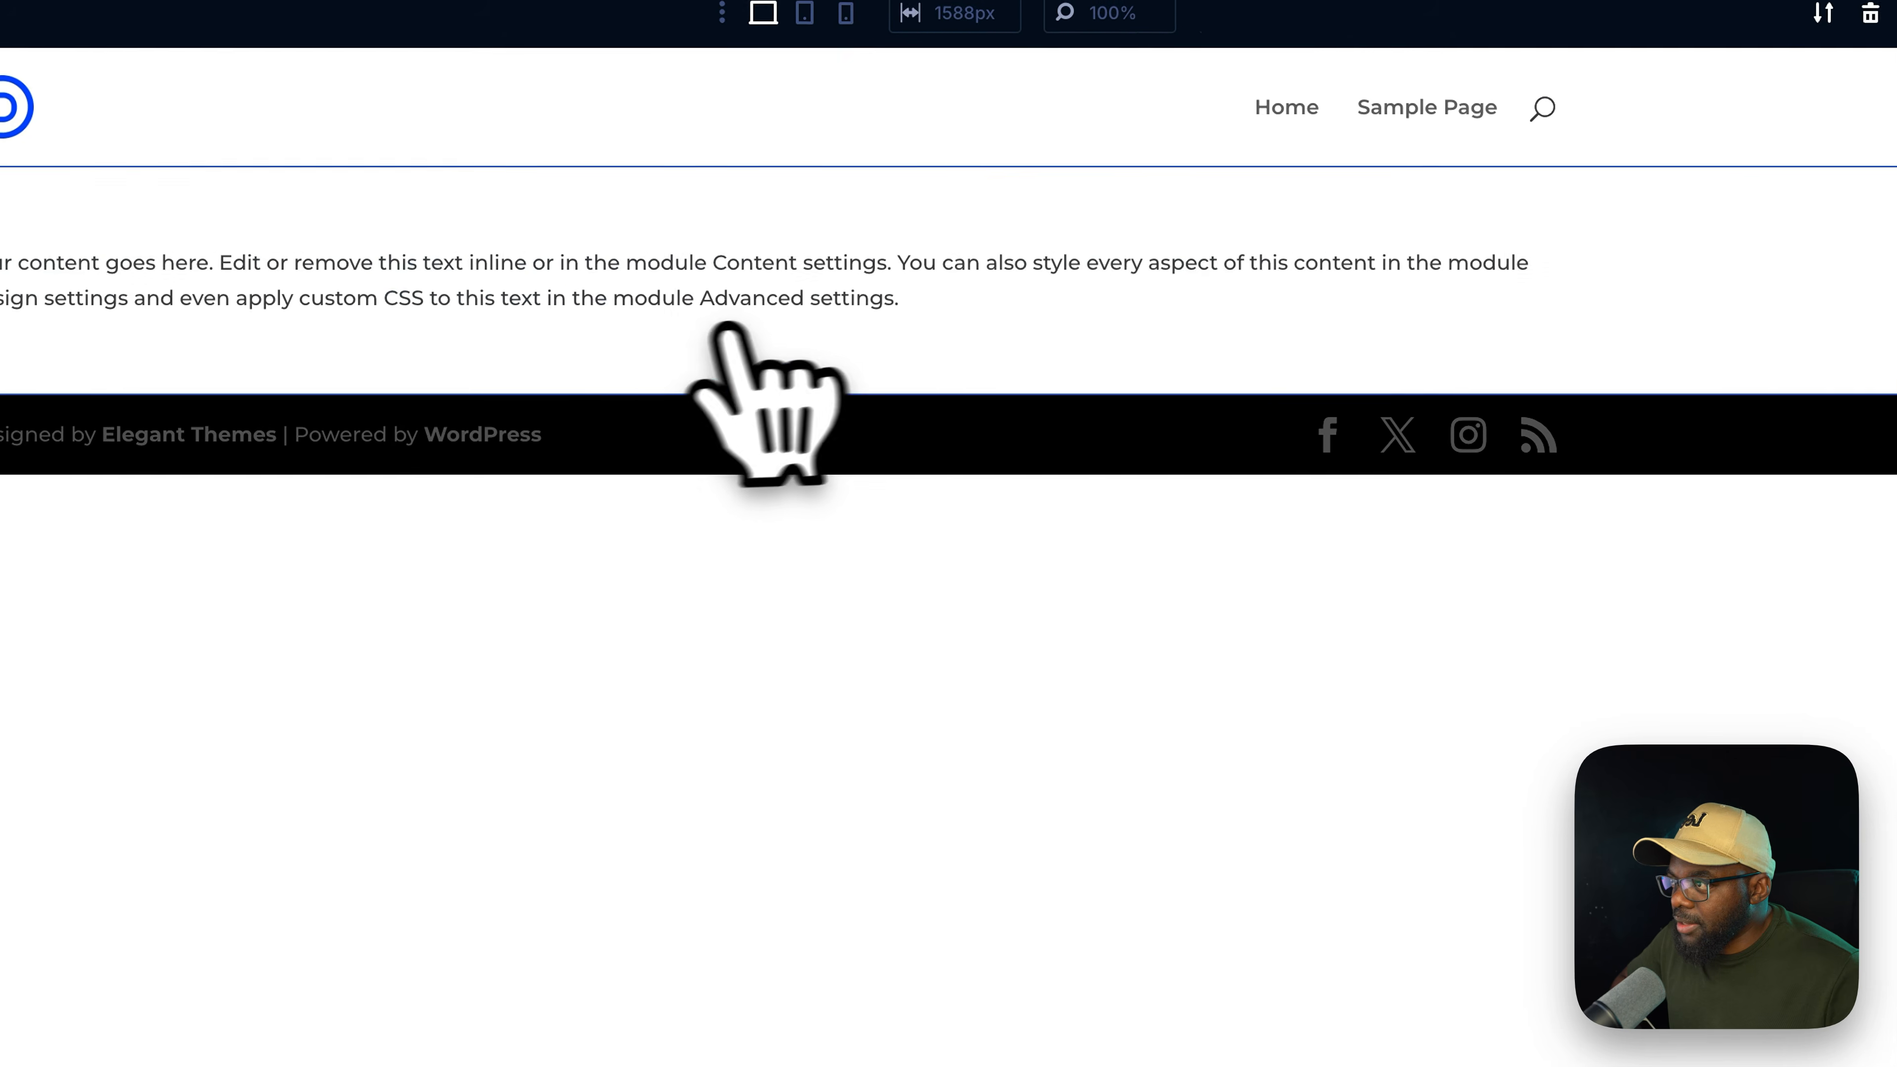
Replace the Text module's placeholder body with the copied embed code as plain HTML and preview the page in a new tab
left_click(1890, 522)
left_click_drag(1792, 721, 1599, 565)
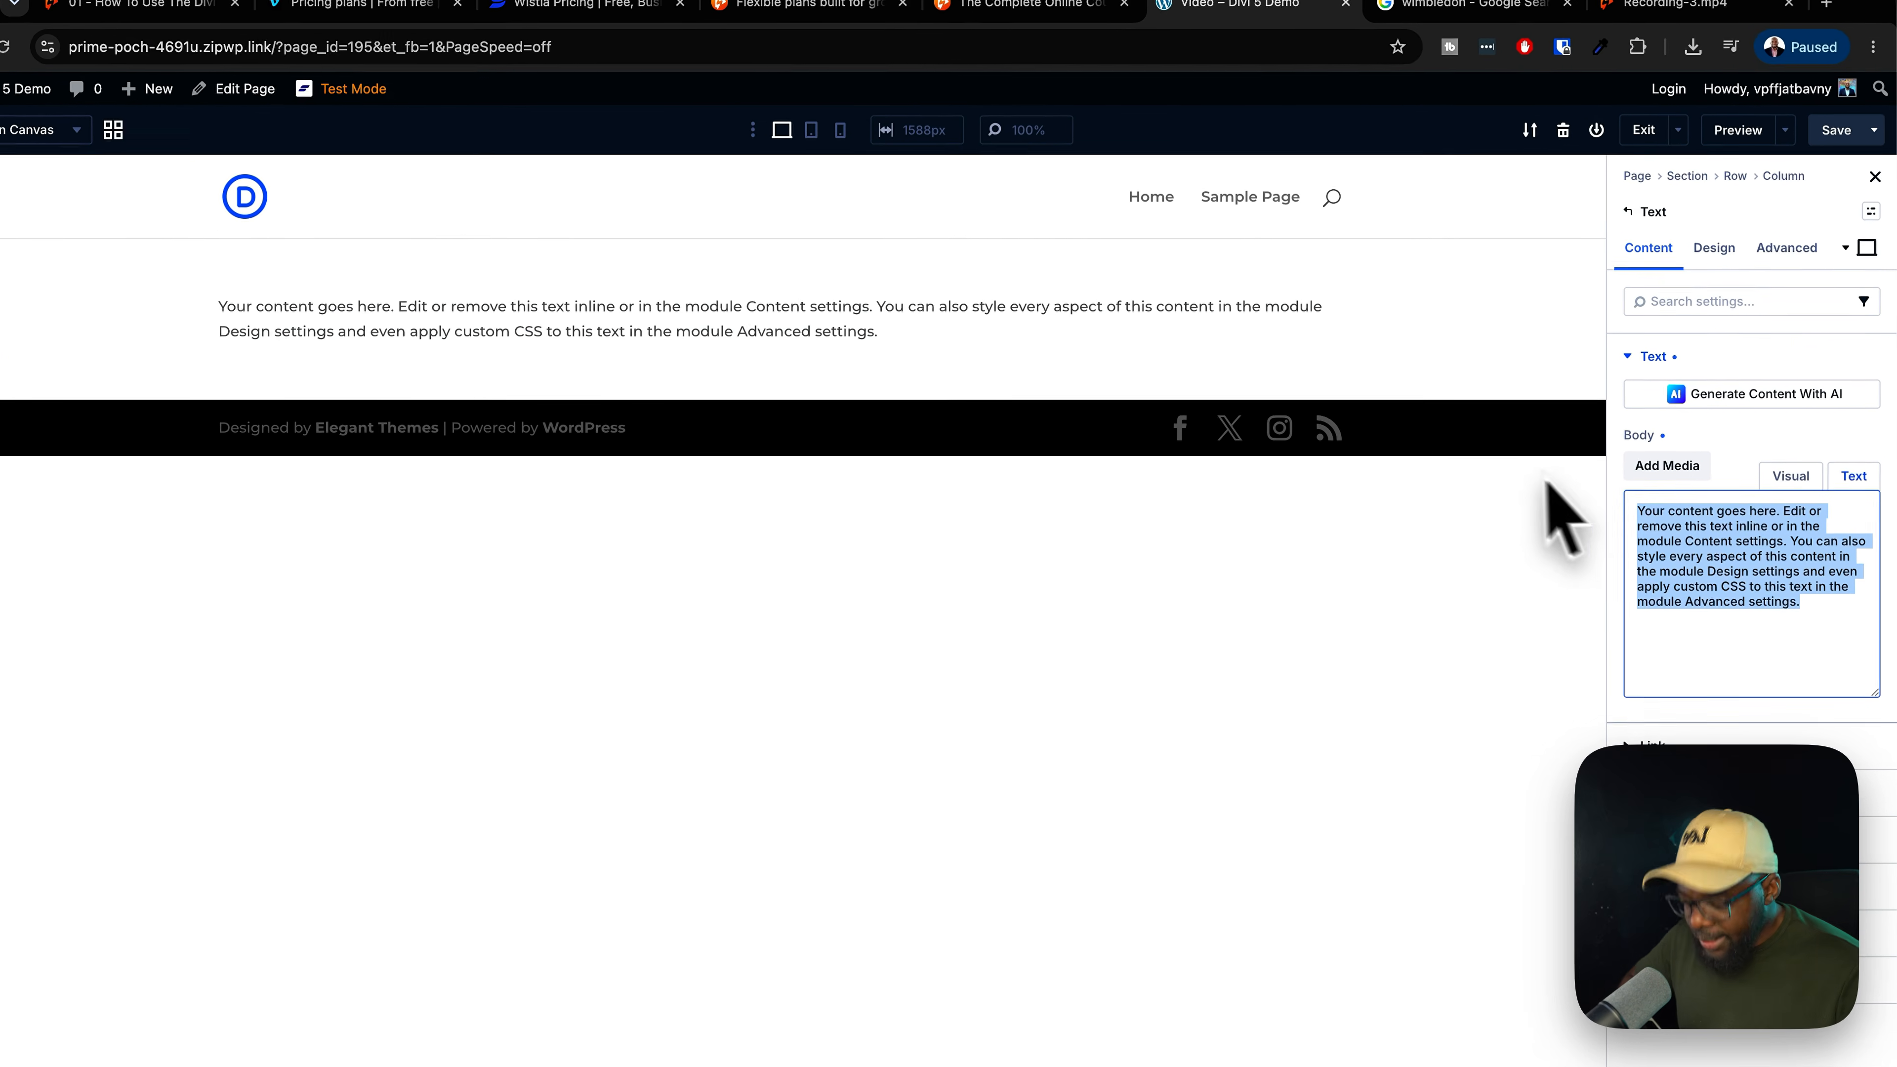
key("super+v")
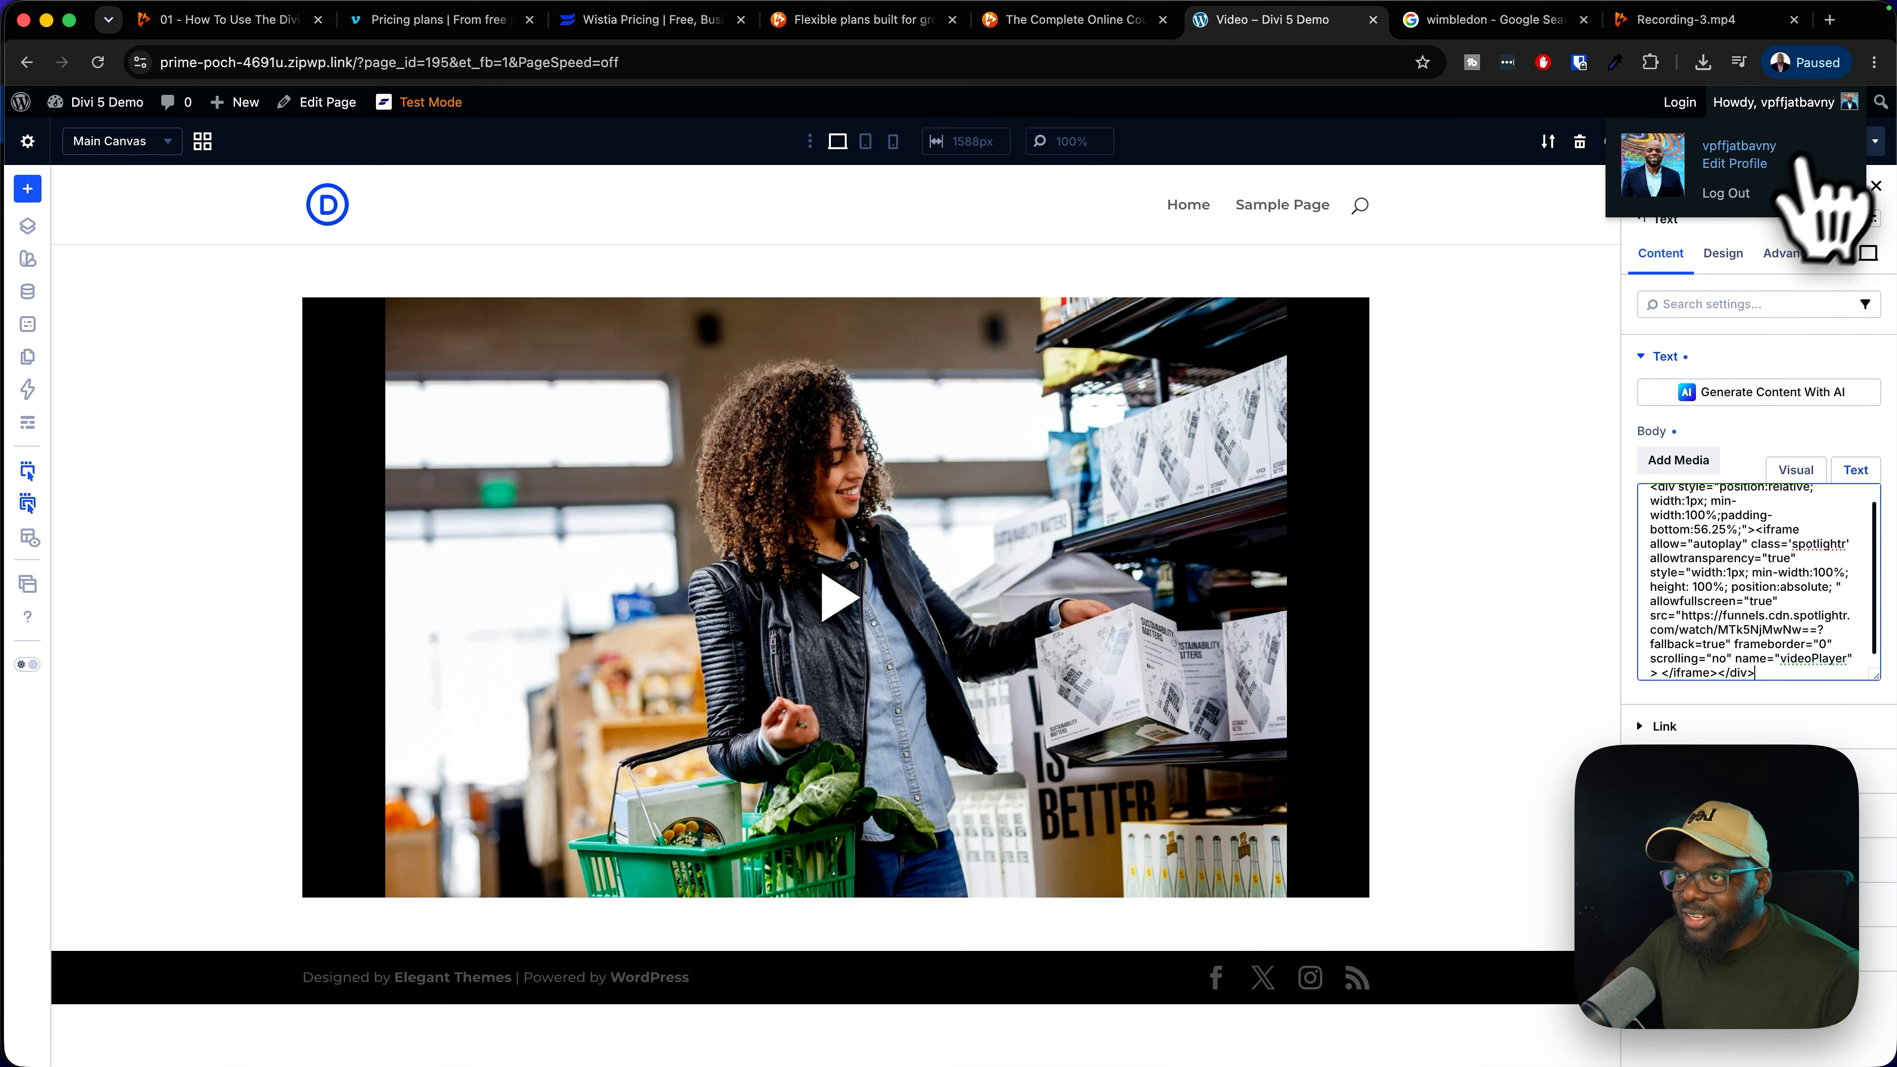
left_click(1751, 145)
left_click(1749, 201)
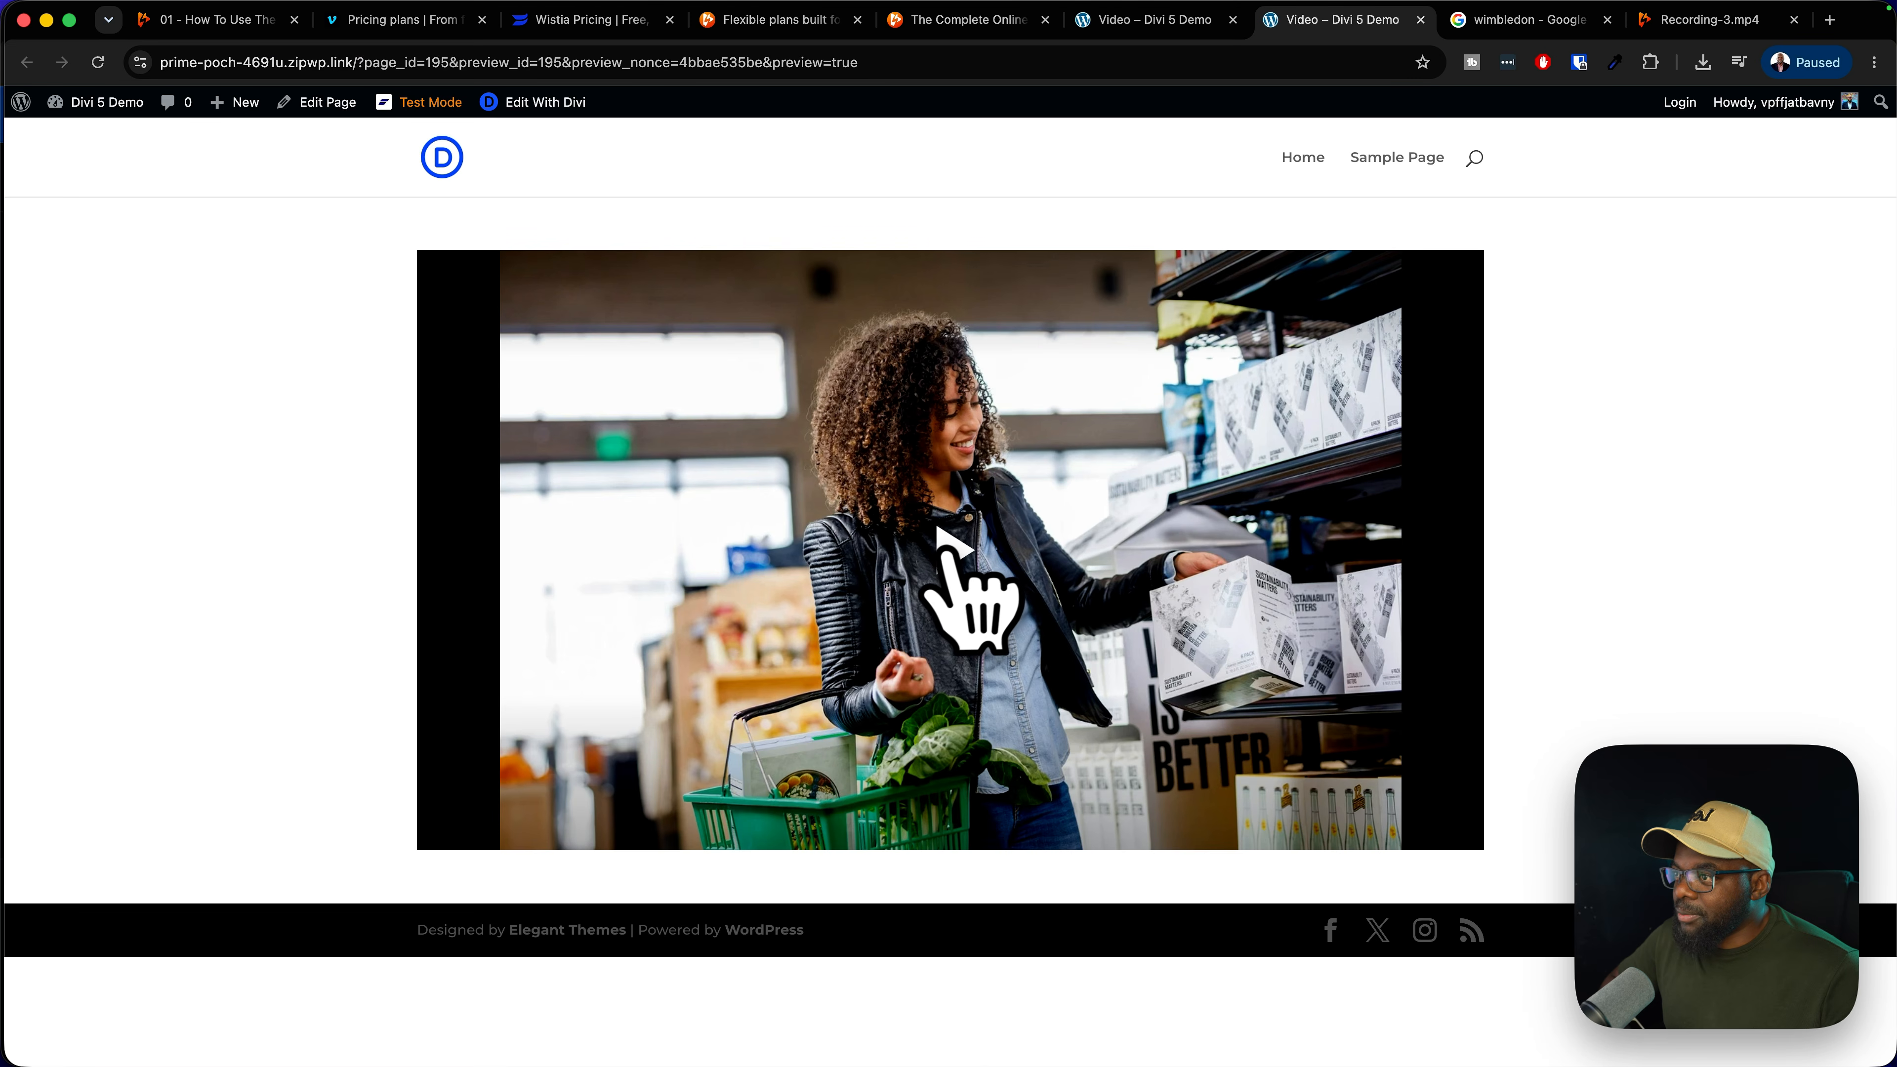
Test playing and pausing the embedded video on the page preview and inspect the player's quality choices
left_click(1449, 530)
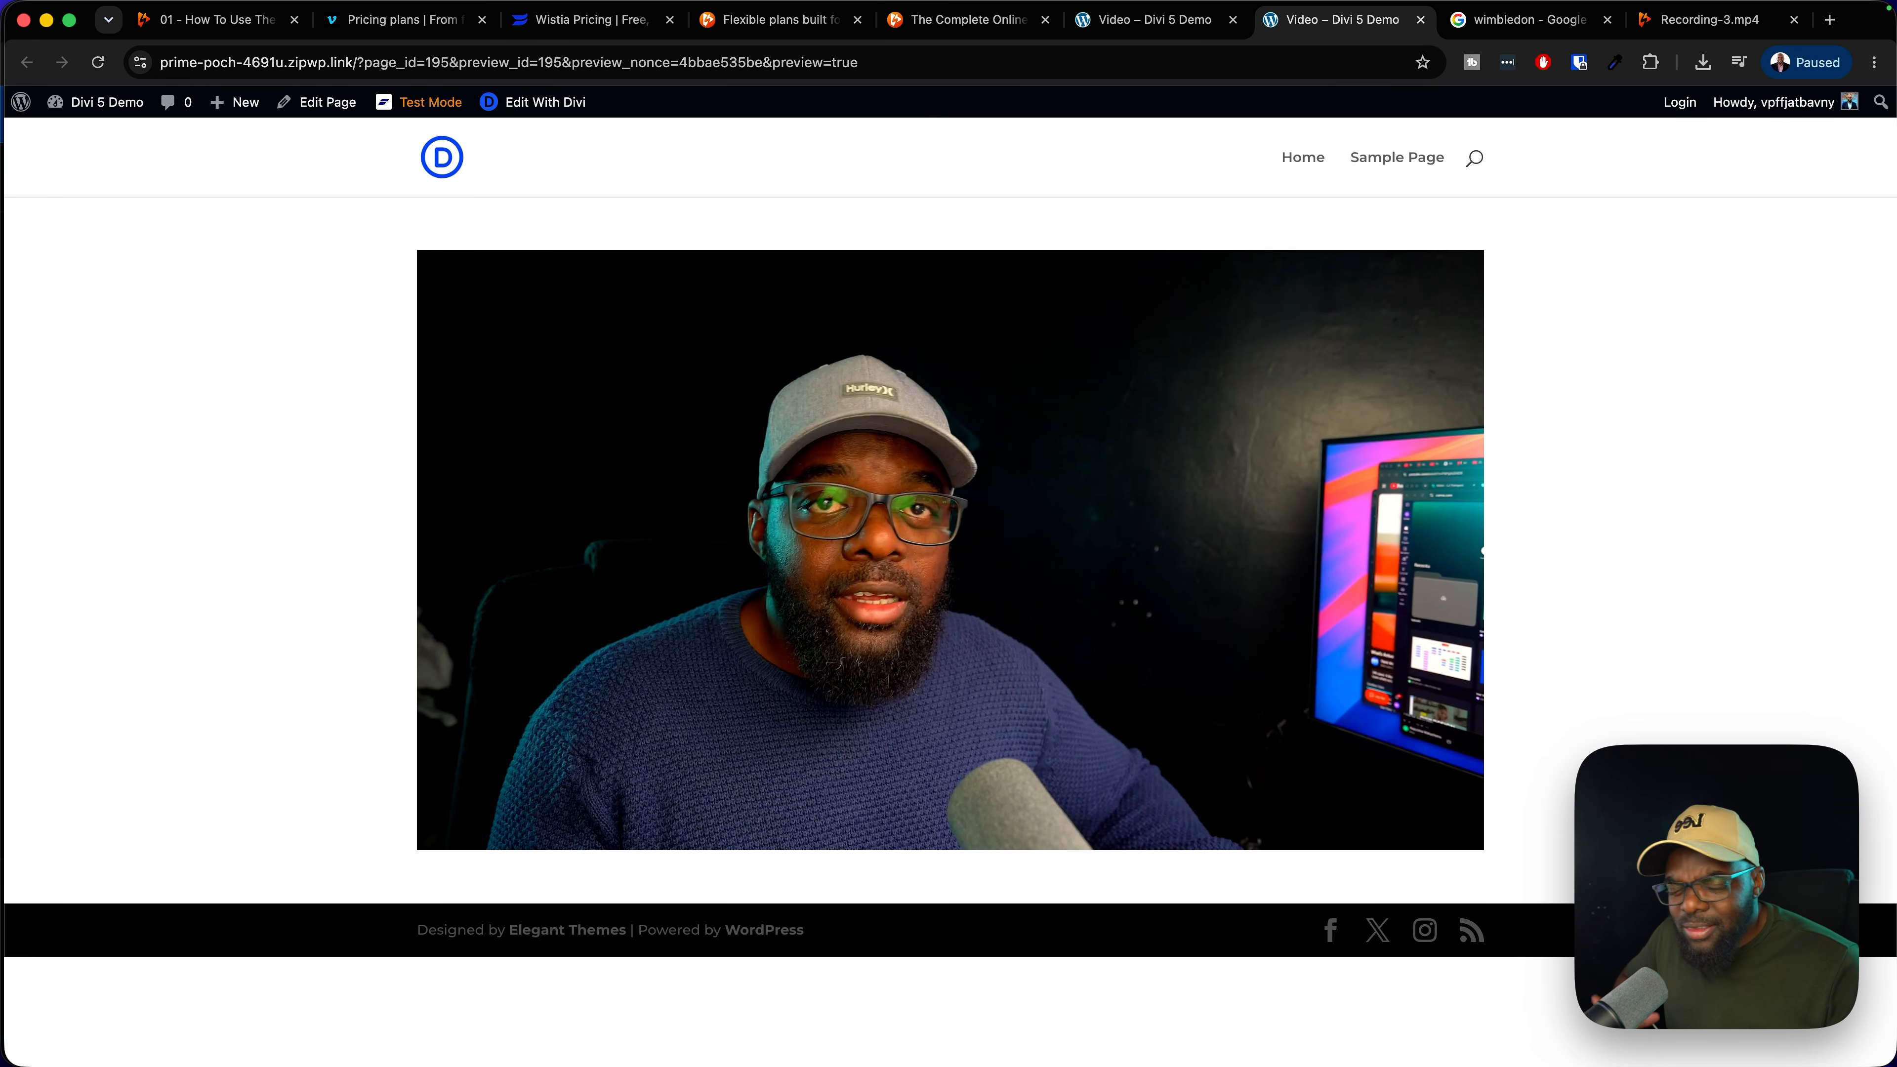
mouse_move(828, 502)
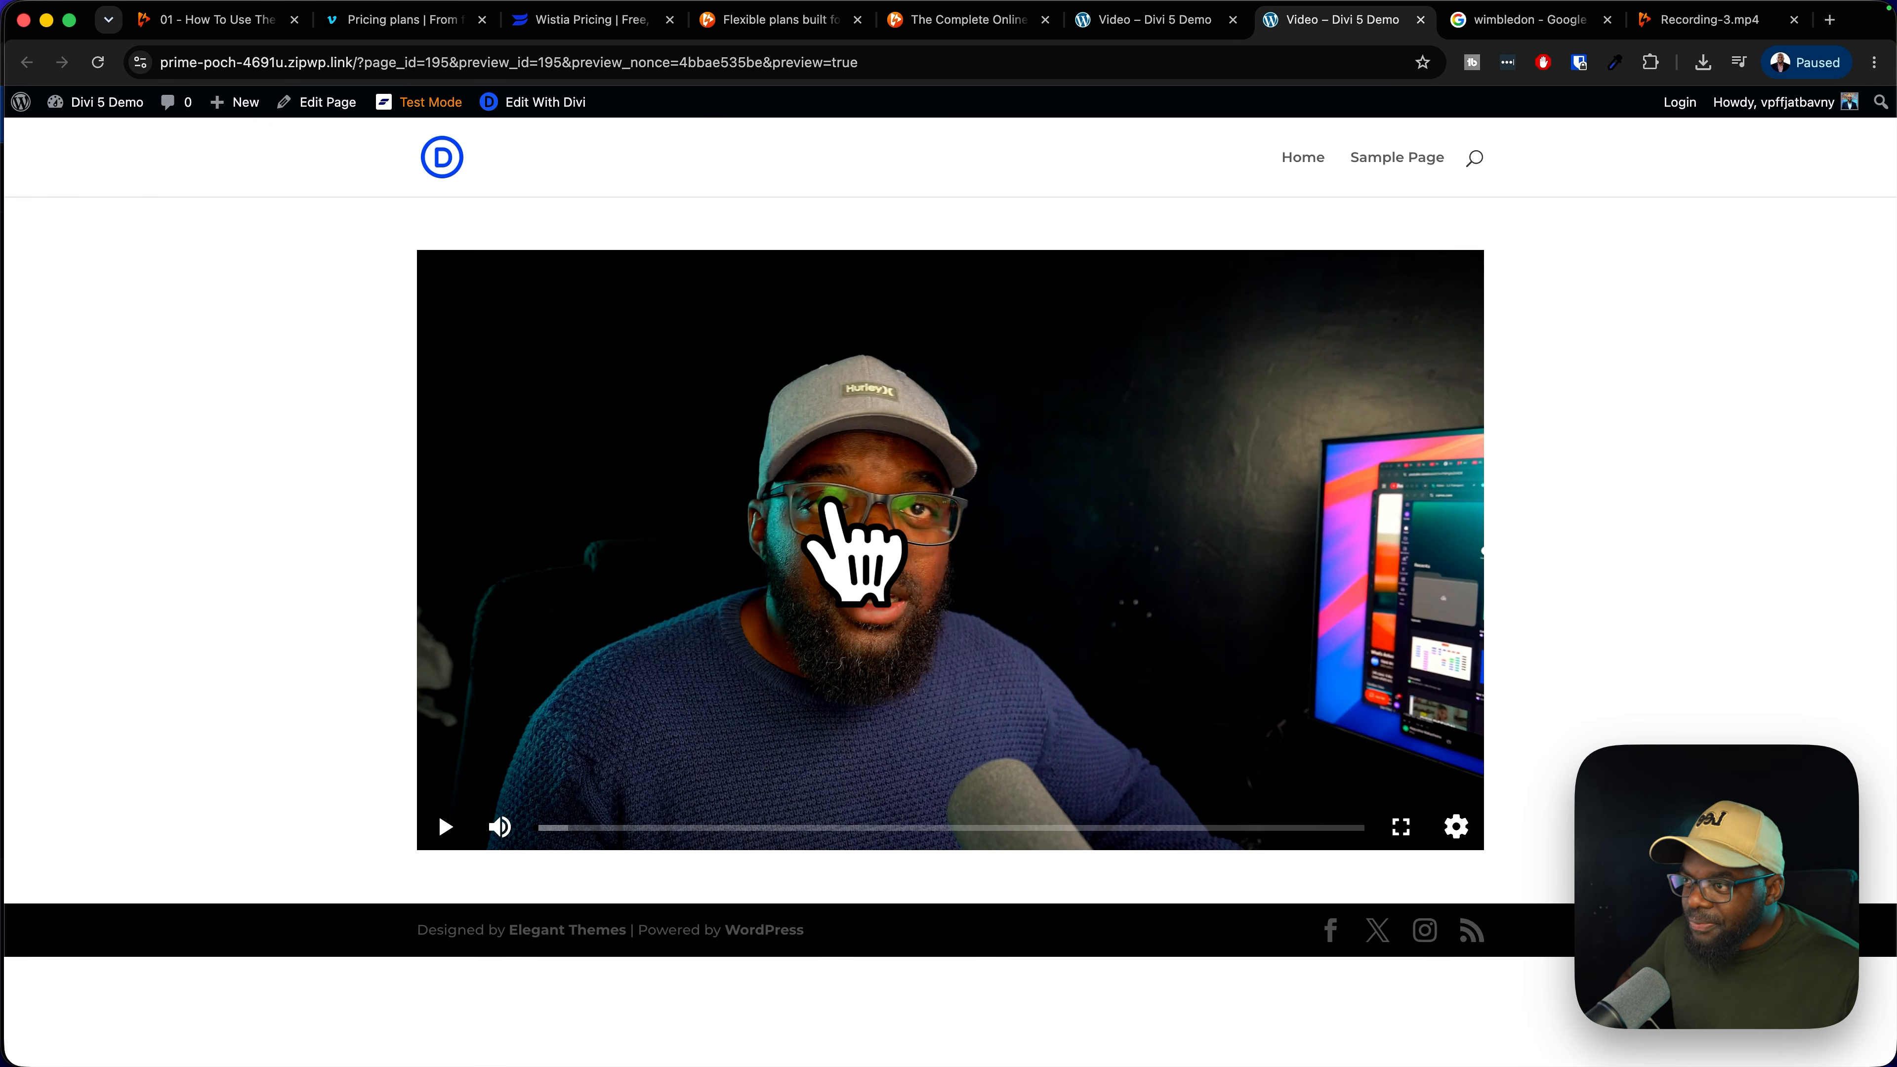
left_click(827, 502)
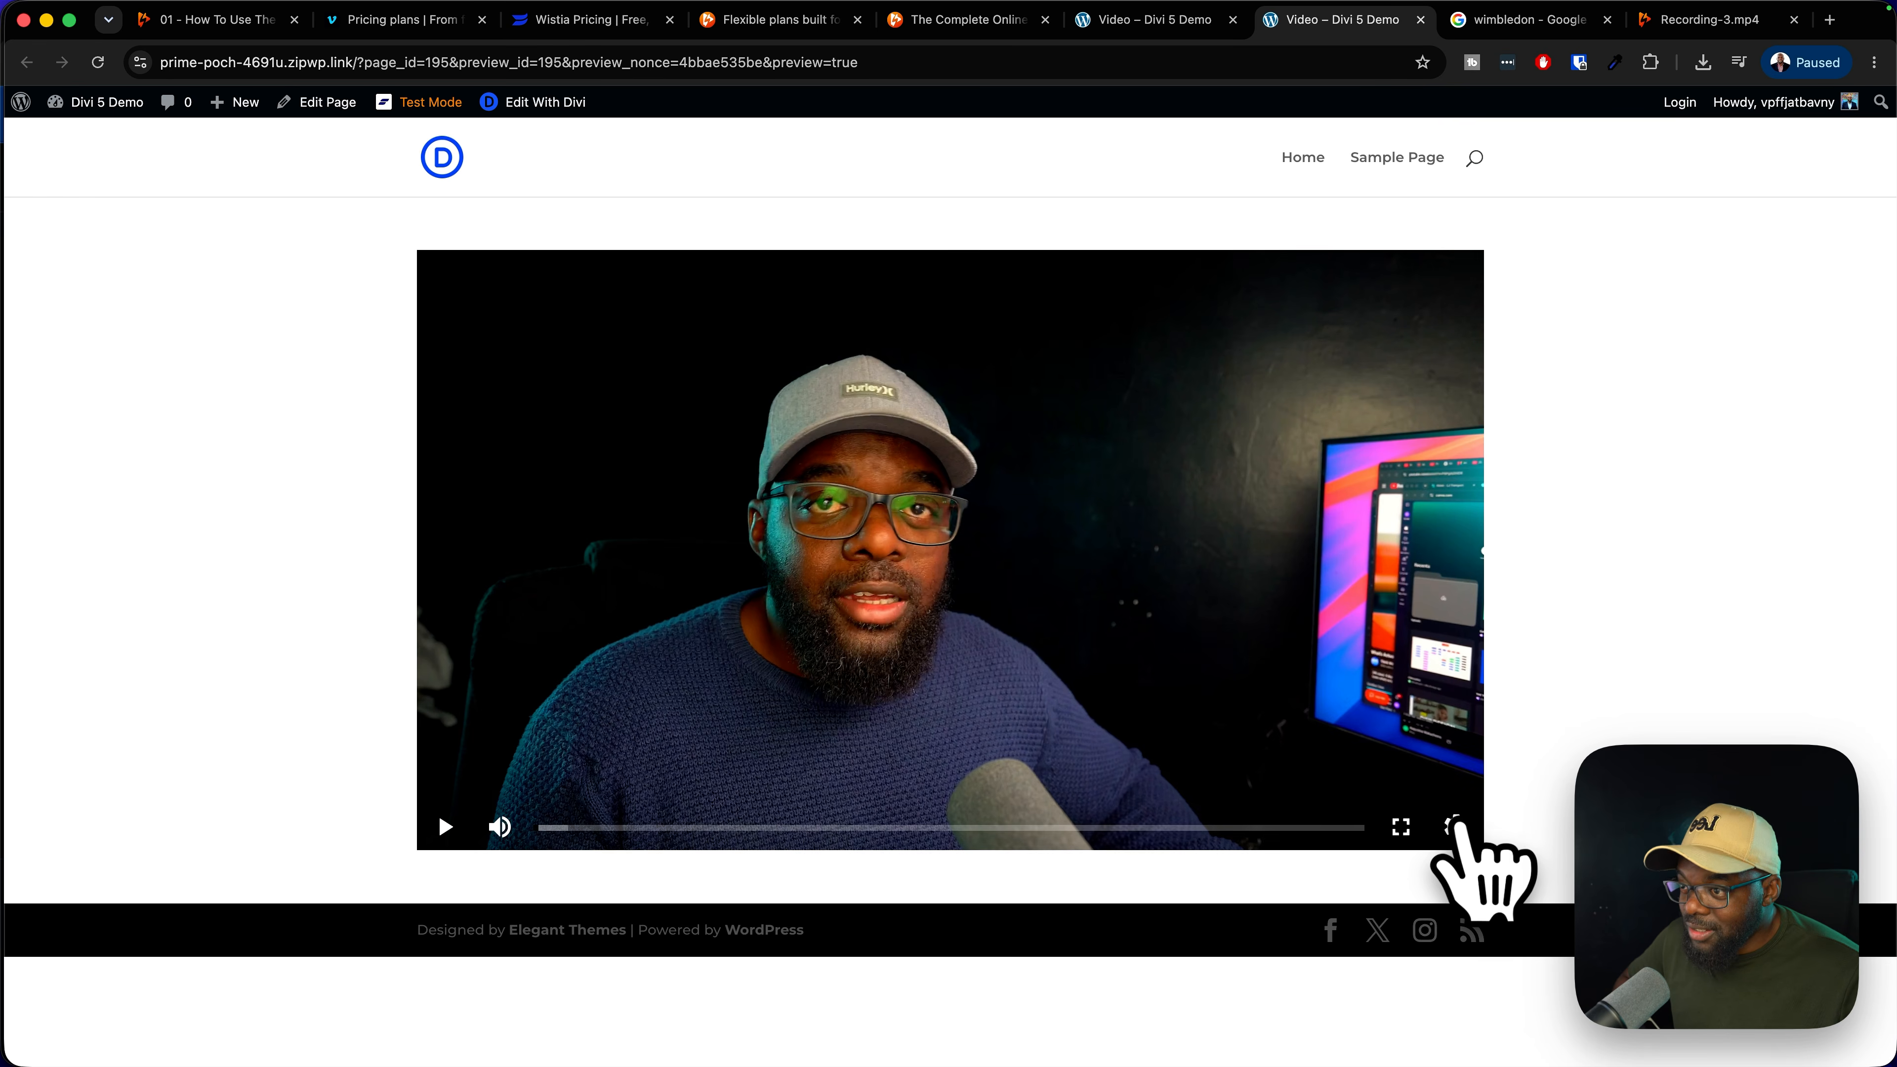
left_click(1453, 826)
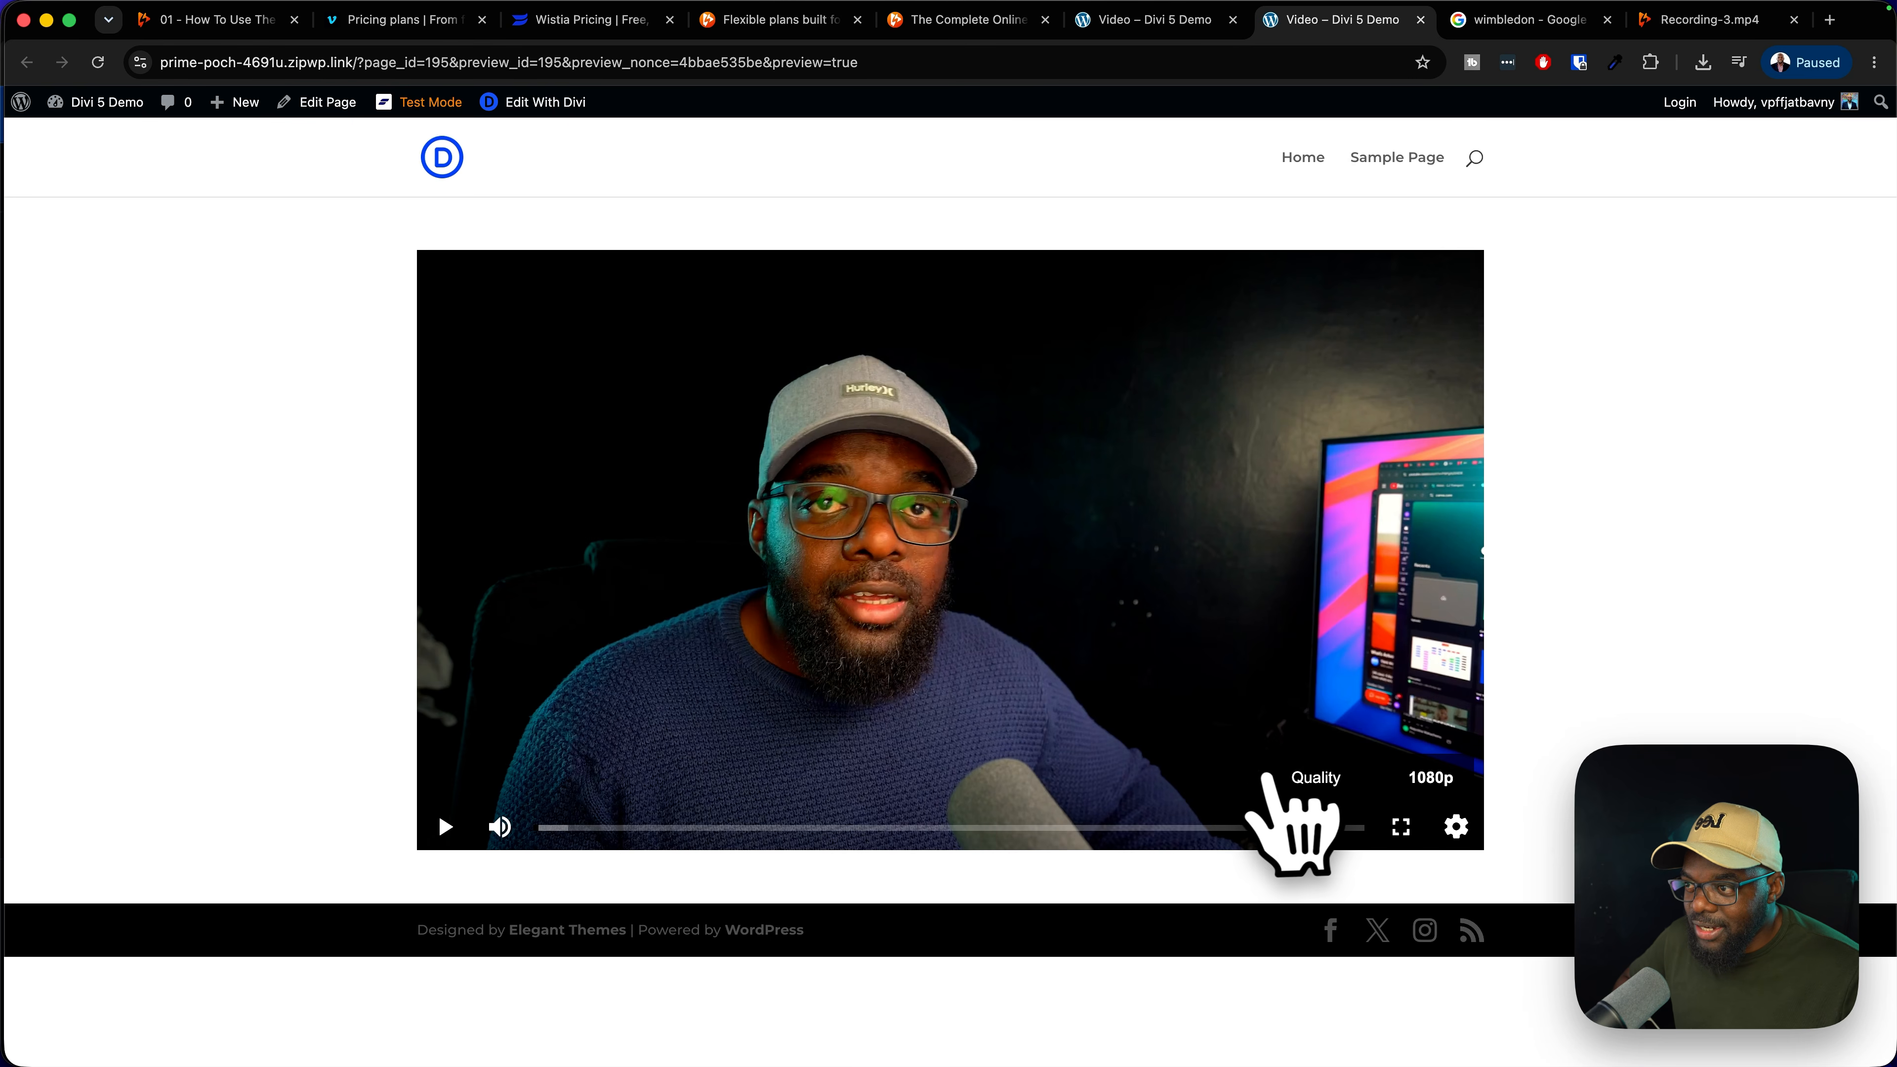
left_click(1292, 777)
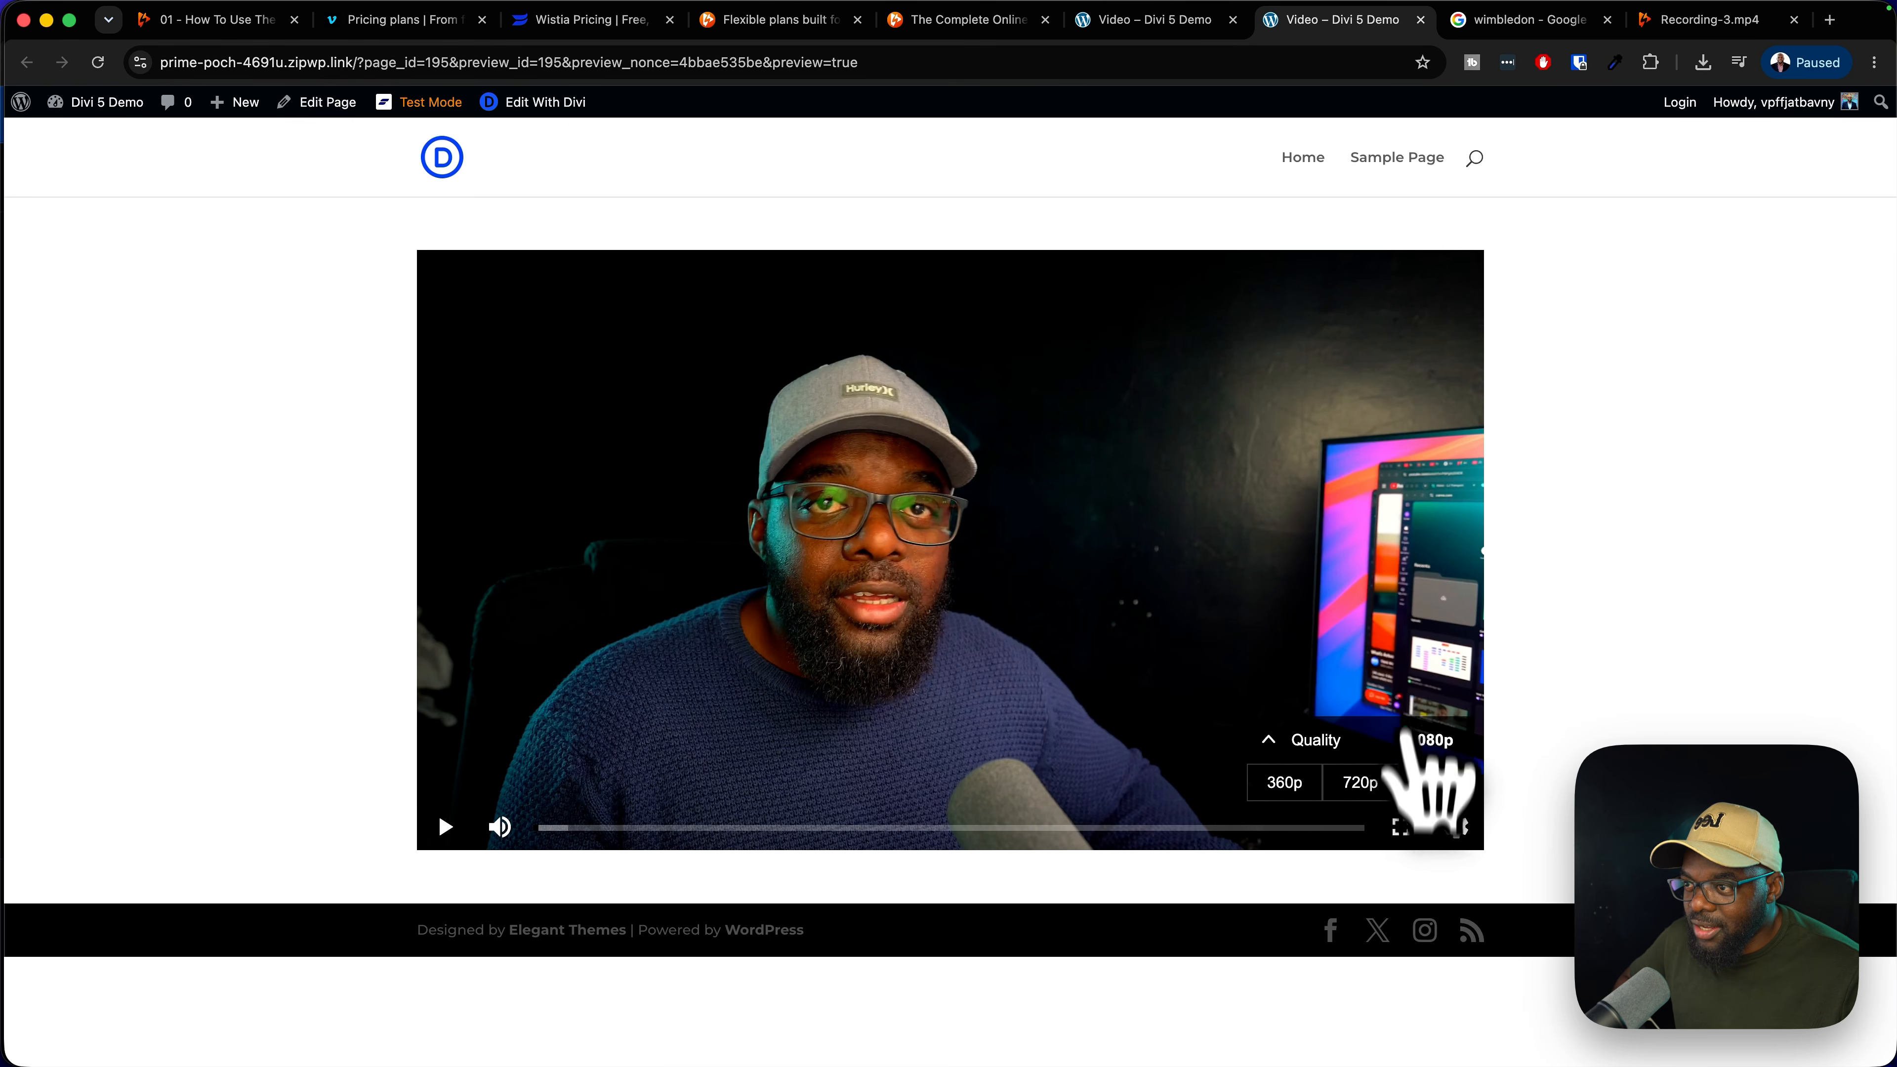
left_click(1474, 628)
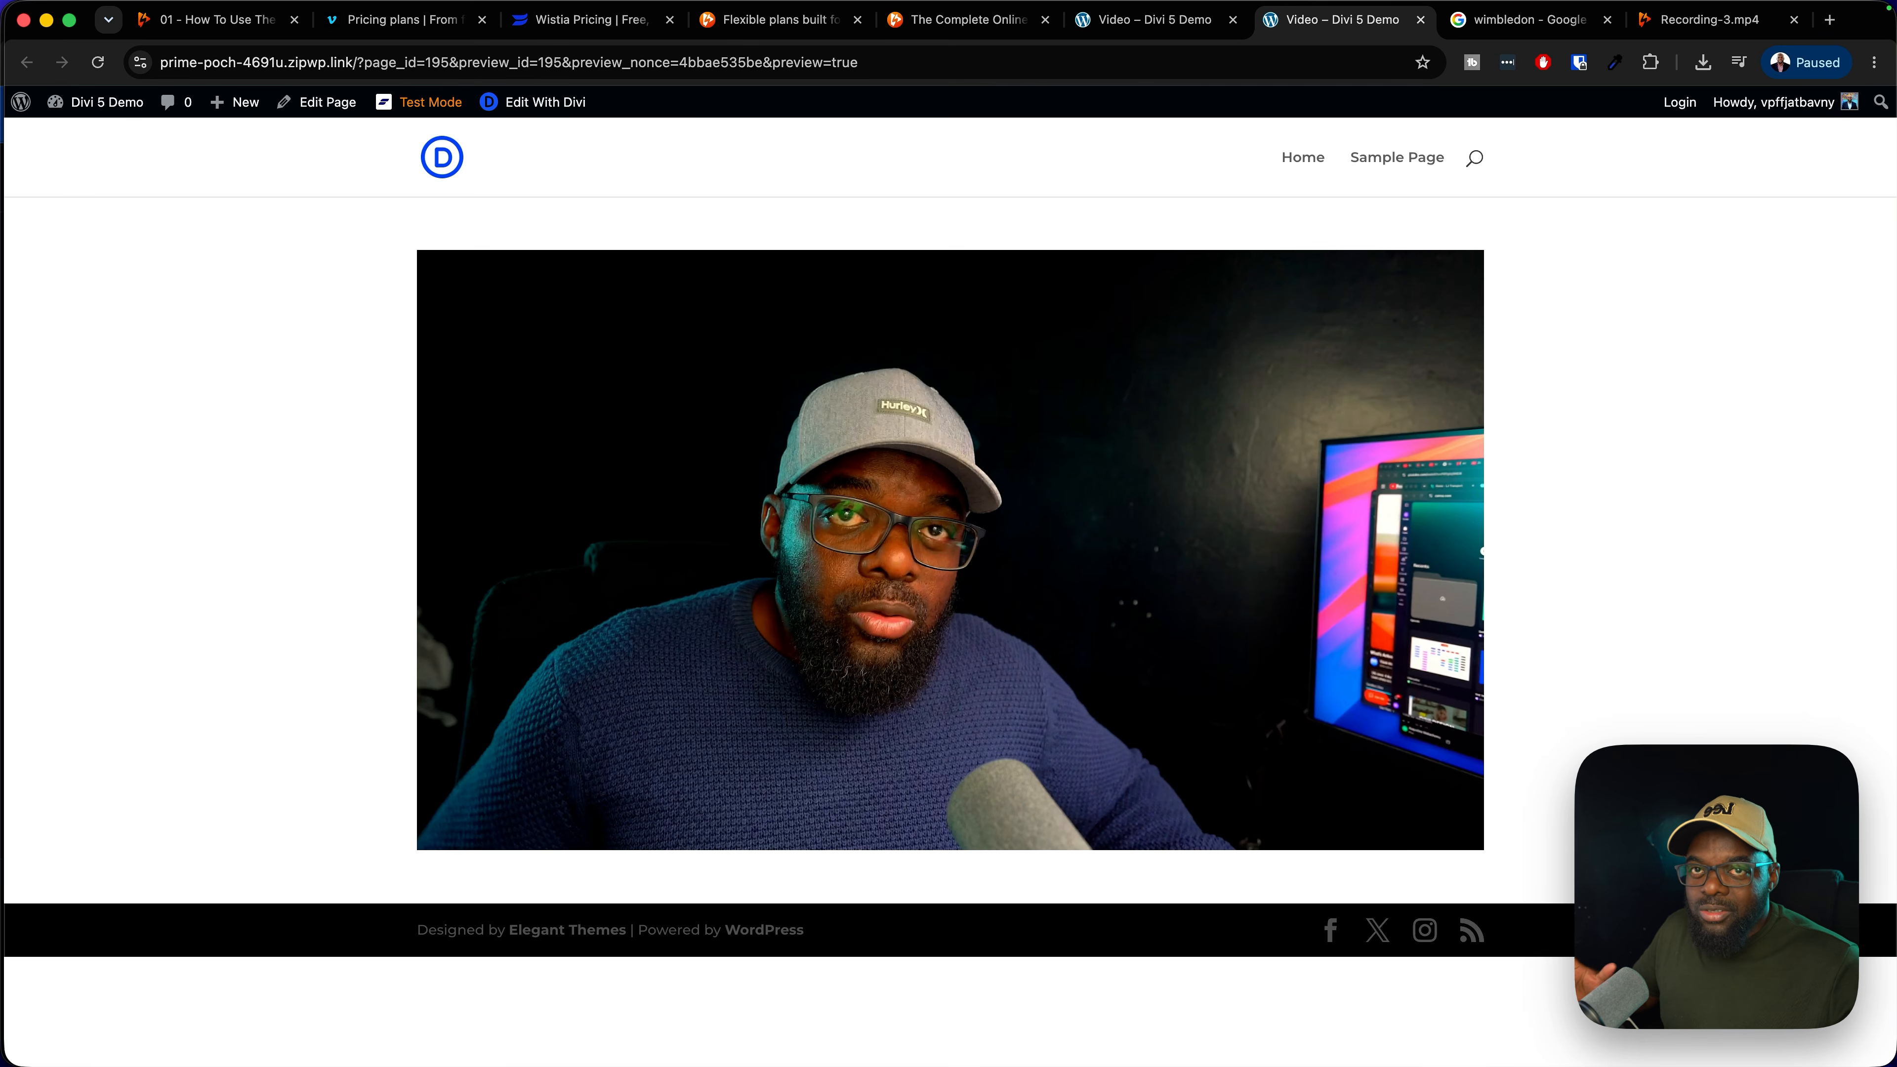
mouse_move(1333, 515)
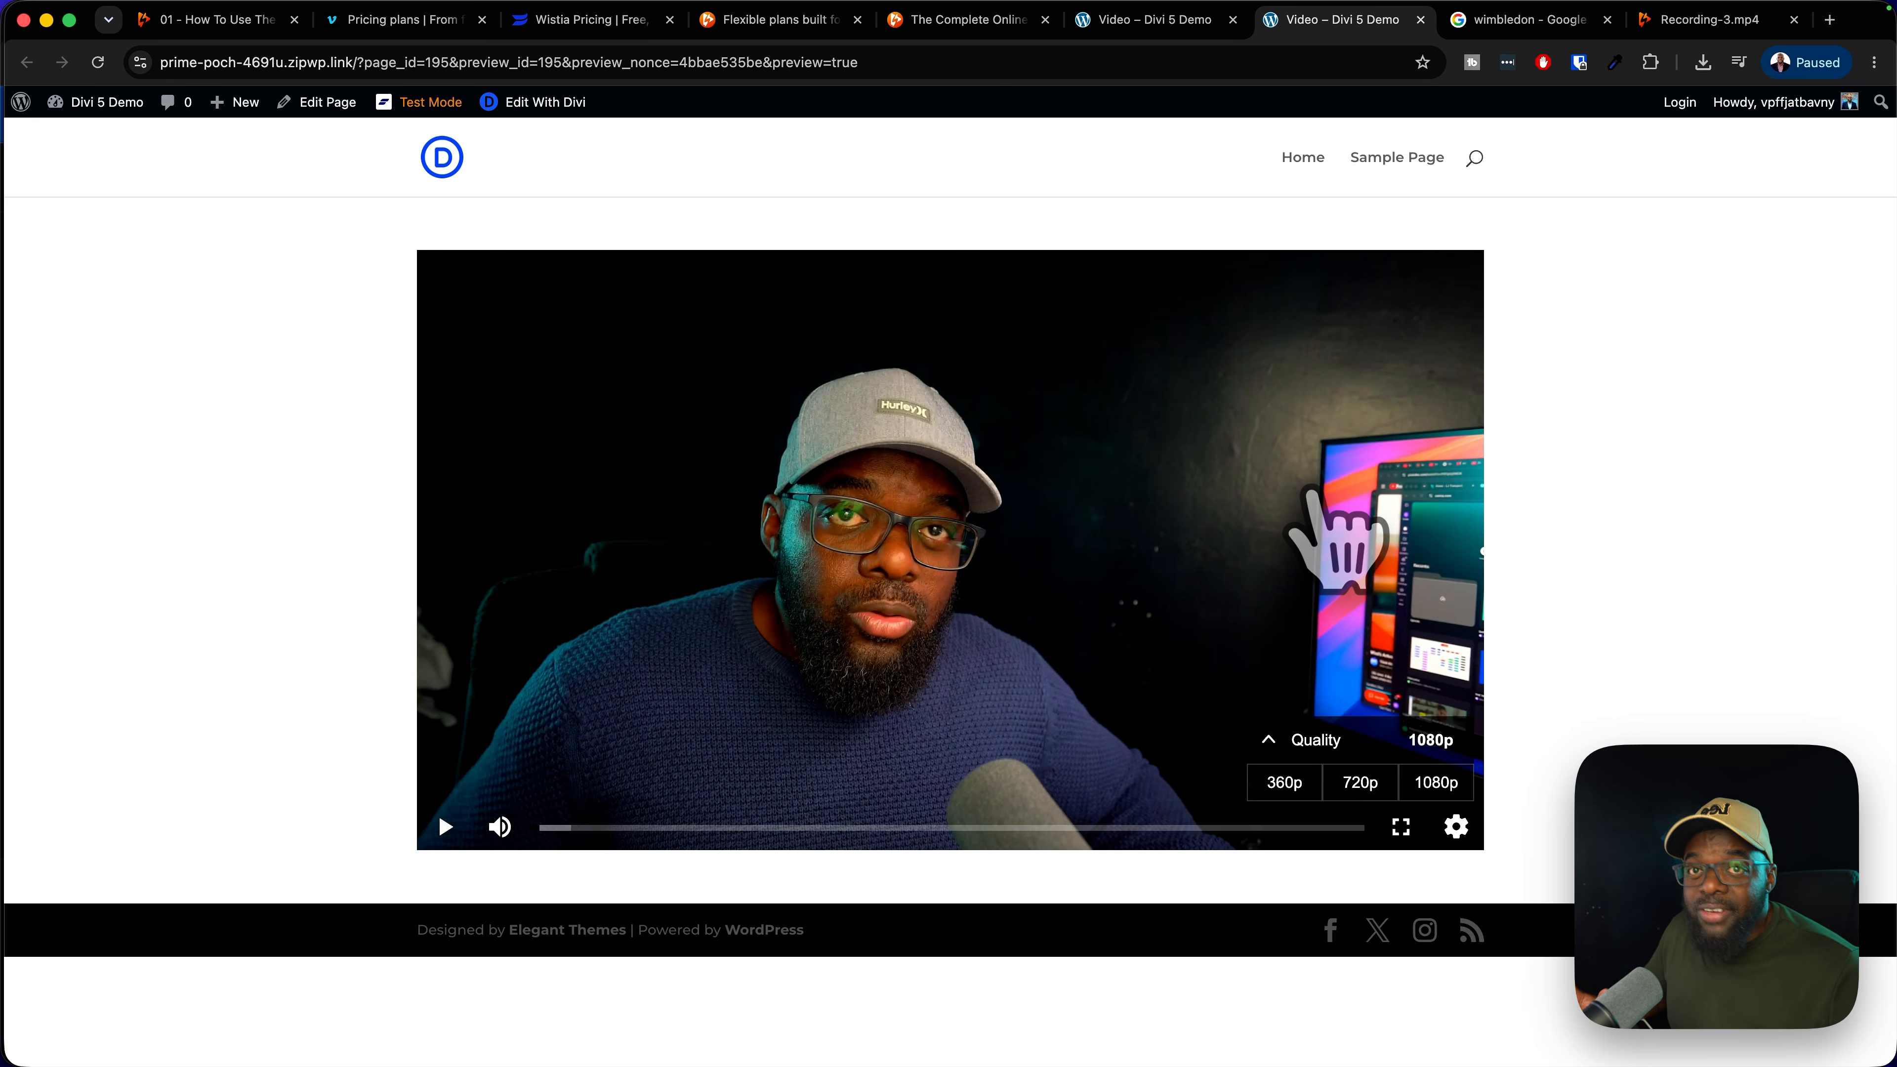
left_click(1316, 497)
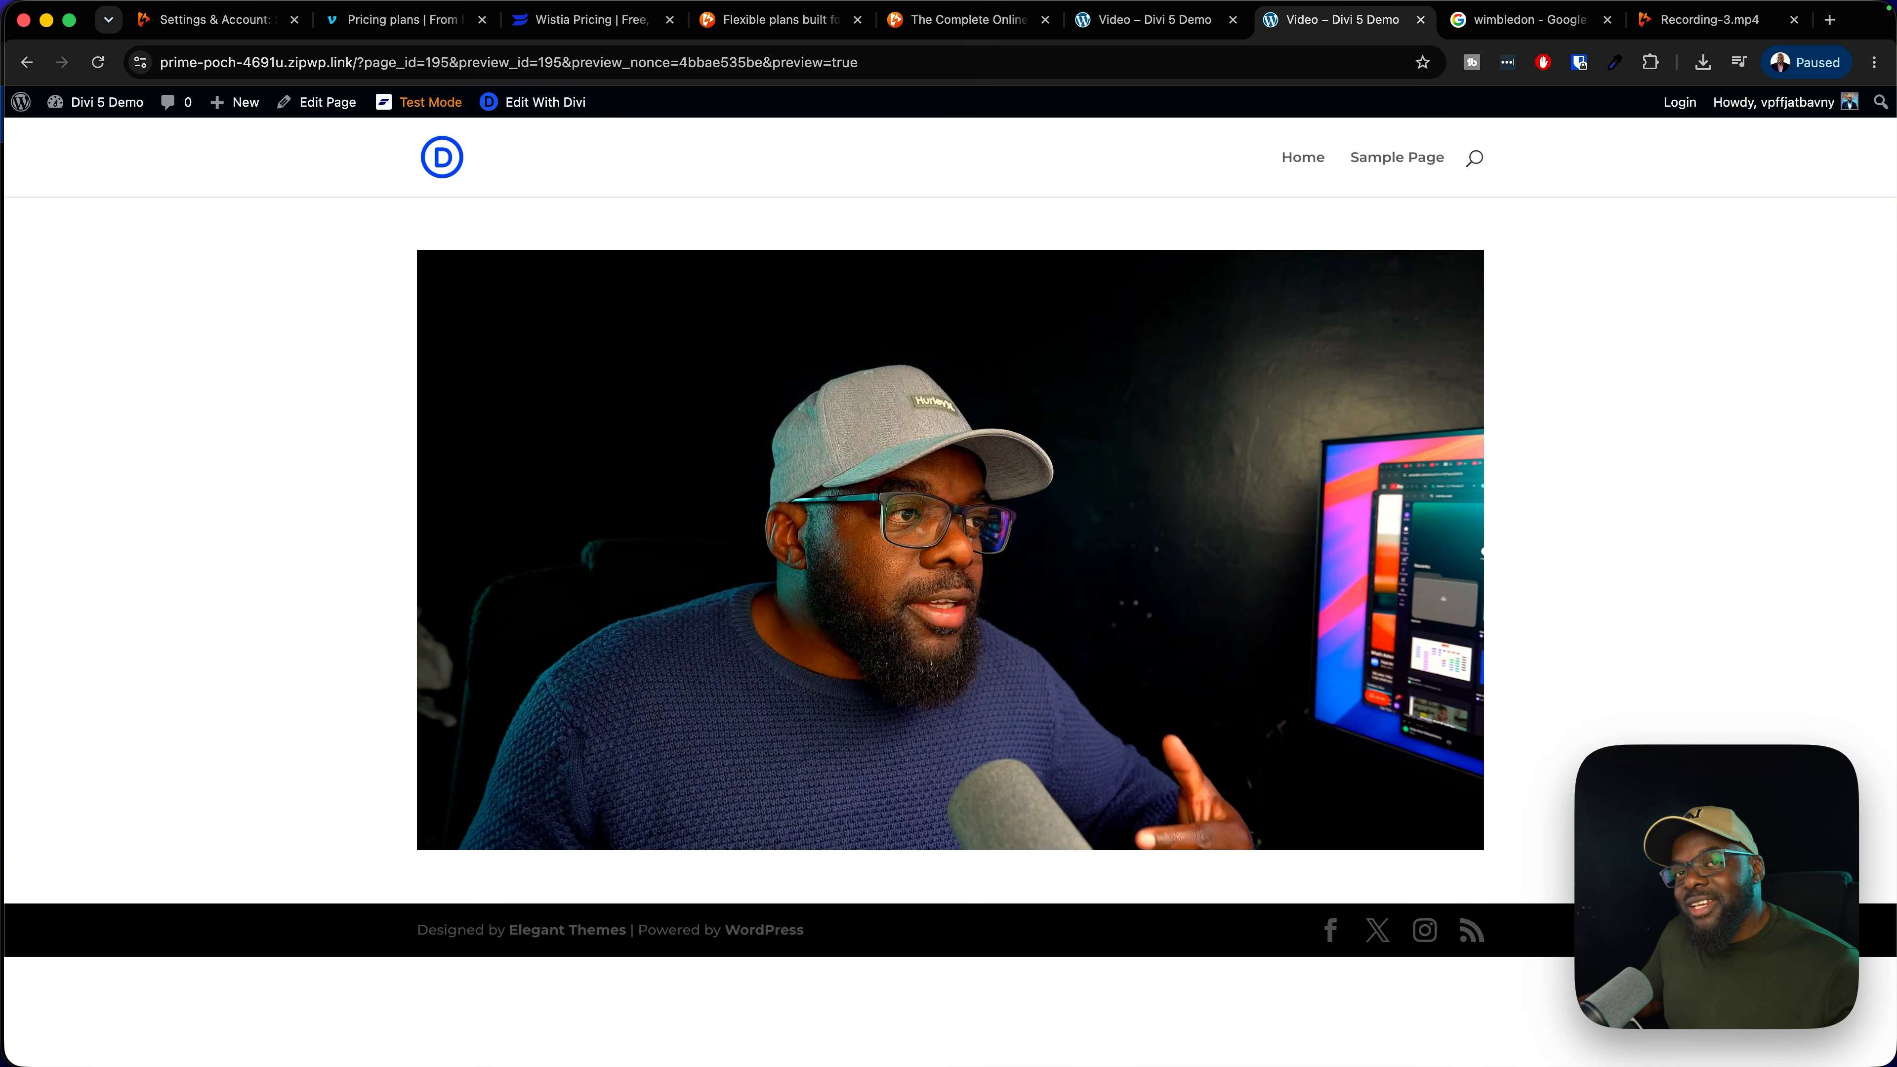
left_click(984, 489)
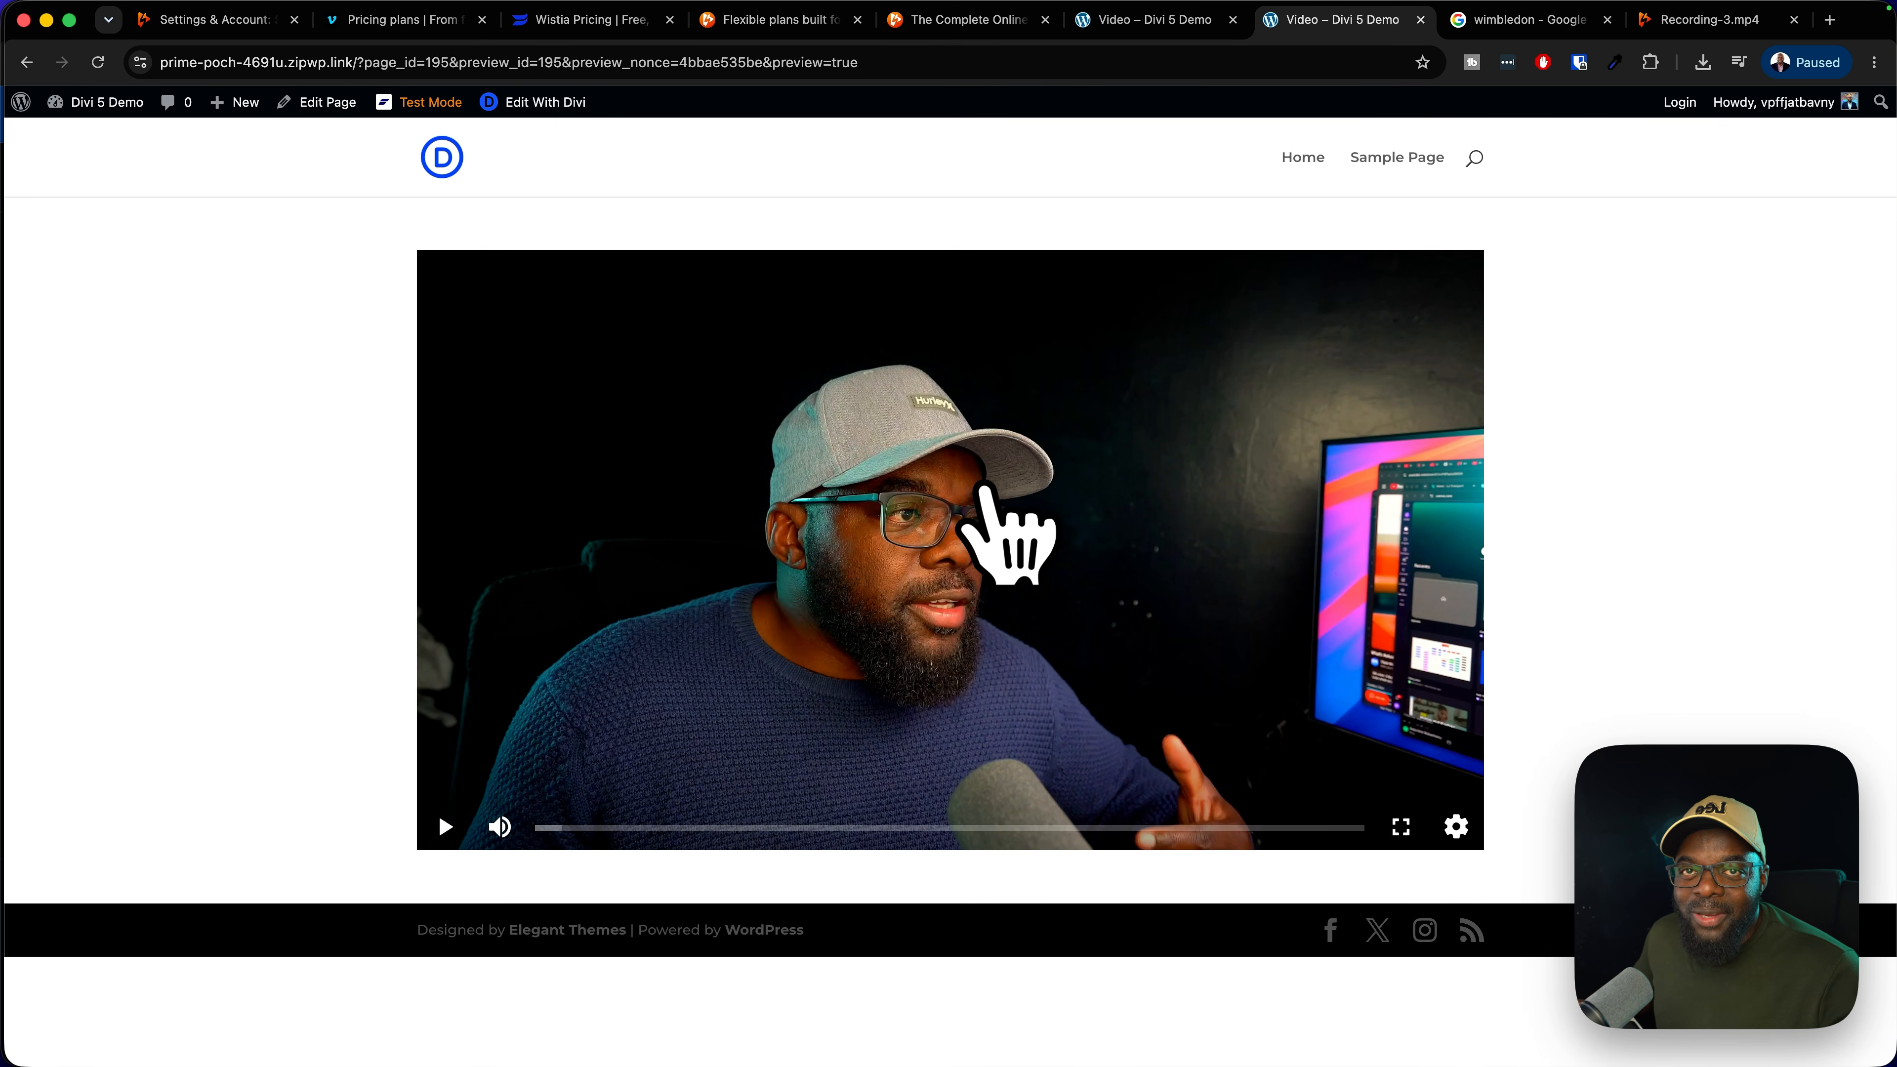